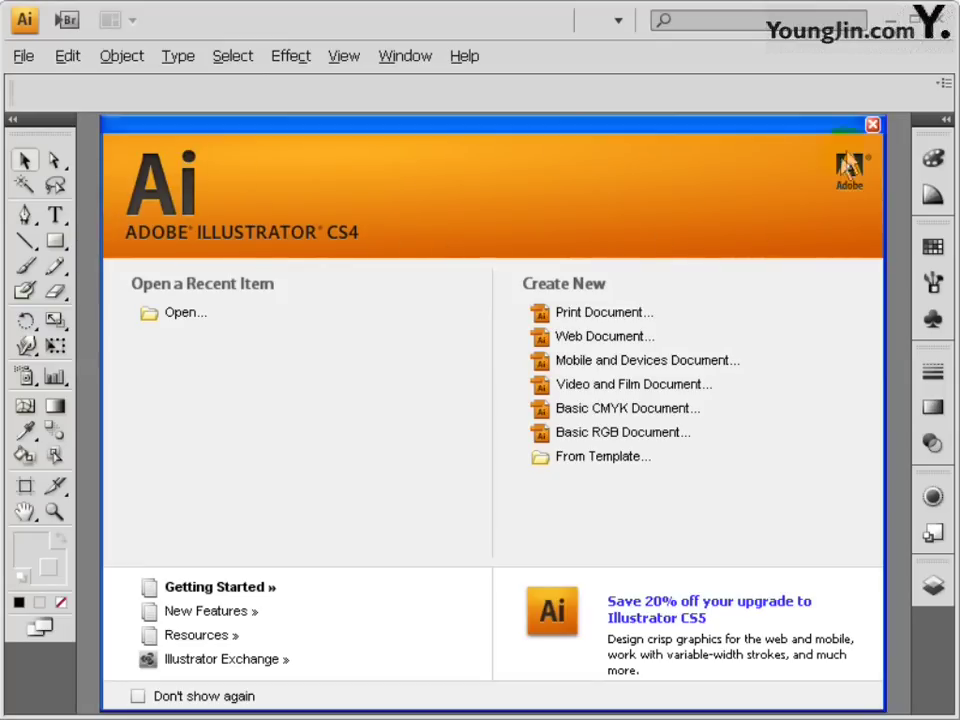
Step: Create a new one-artboard CMYK document 186 mm wide and 266 mm high with 72 ppi raster effects
click(870, 125)
click(23, 57)
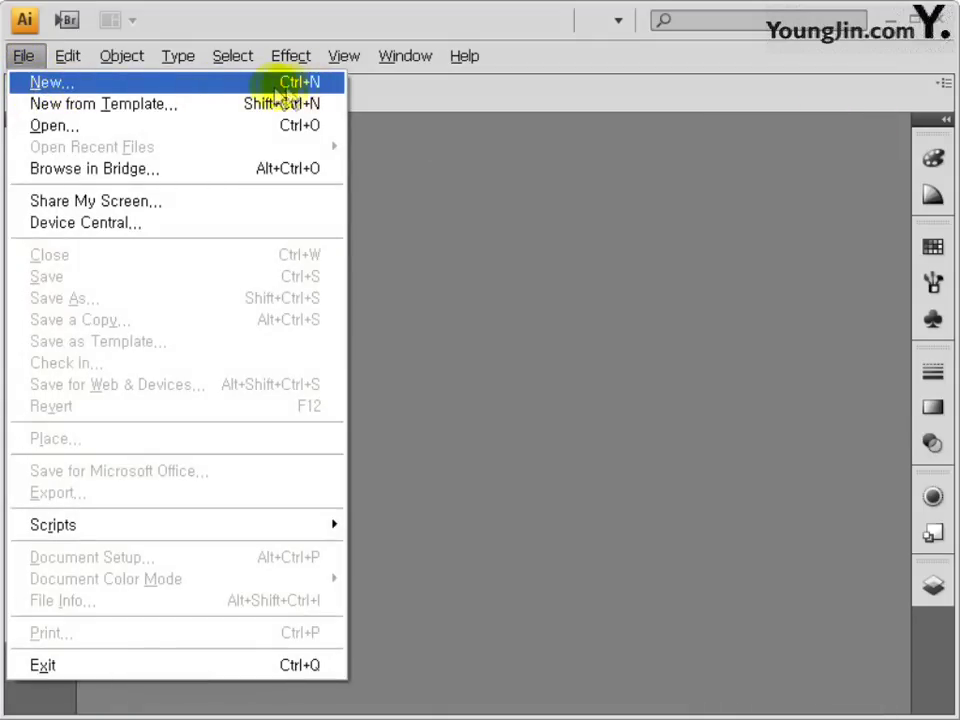
click(272, 91)
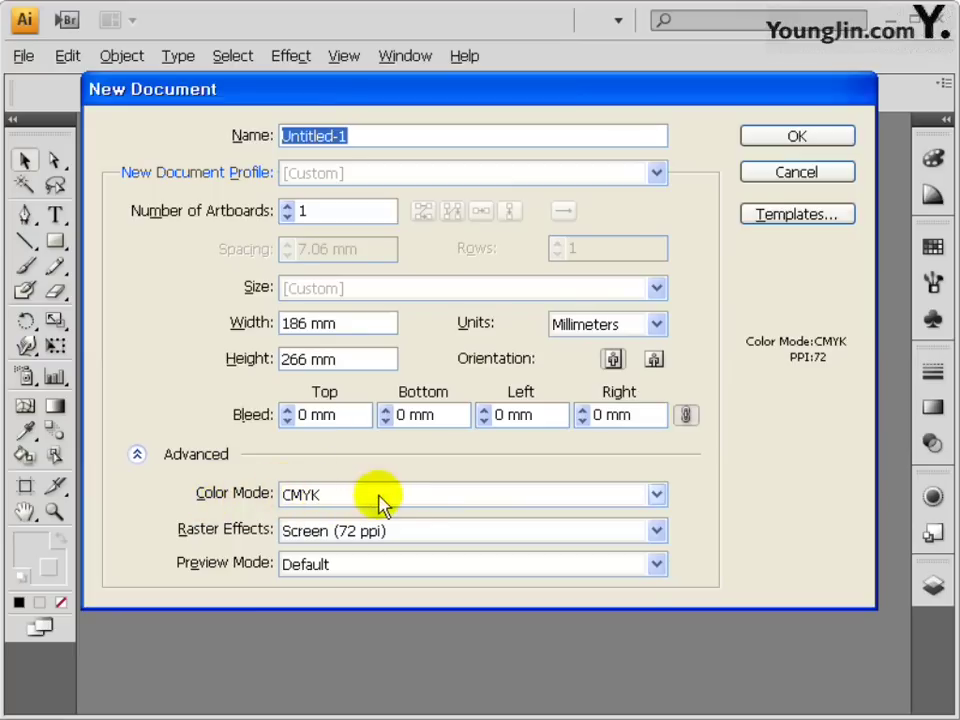
click(795, 137)
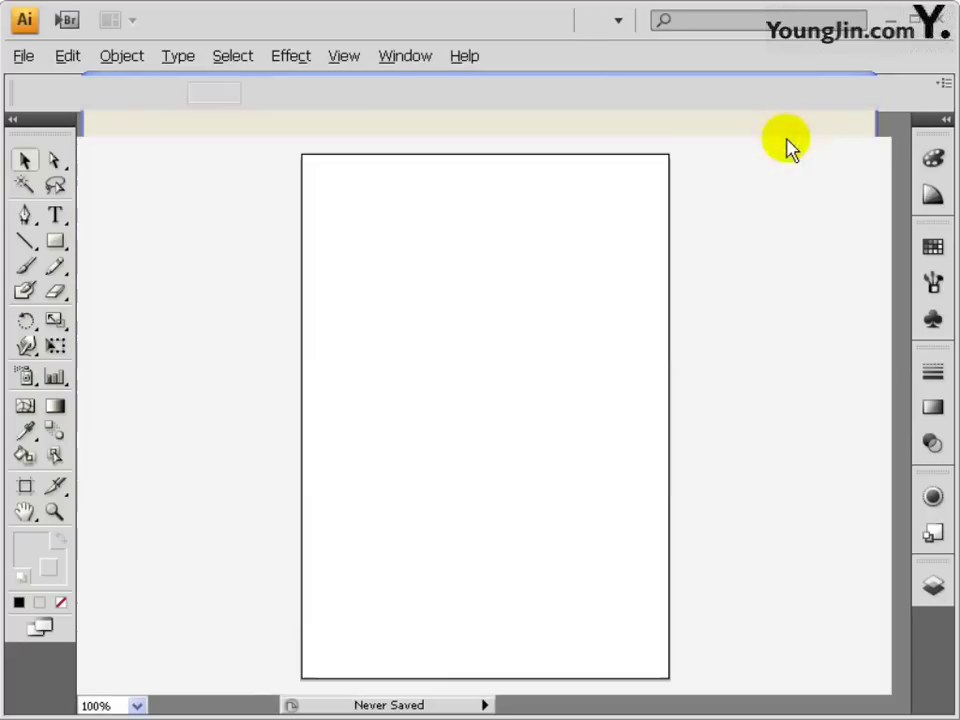
Step: Rename the document's only layer as 그리드
click(931, 590)
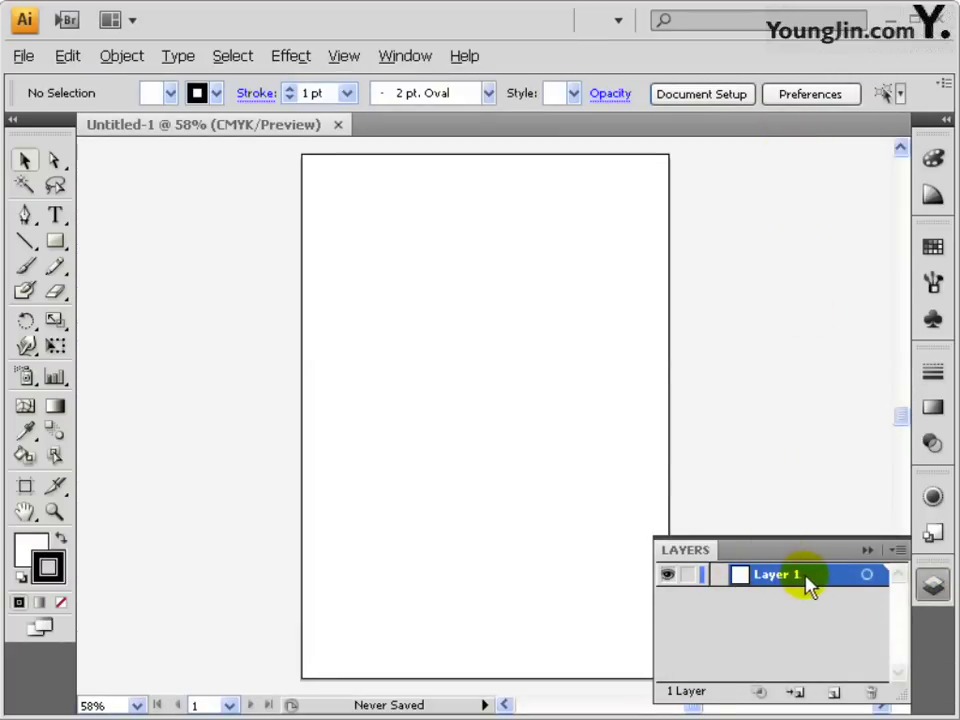
double_click(805, 579)
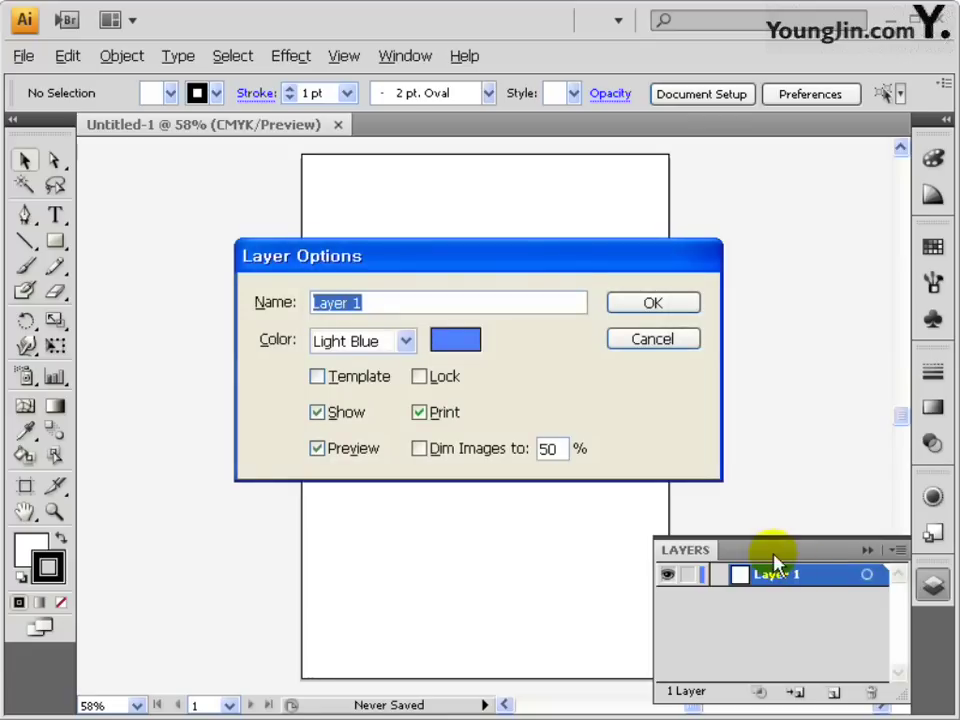
text(그리드)
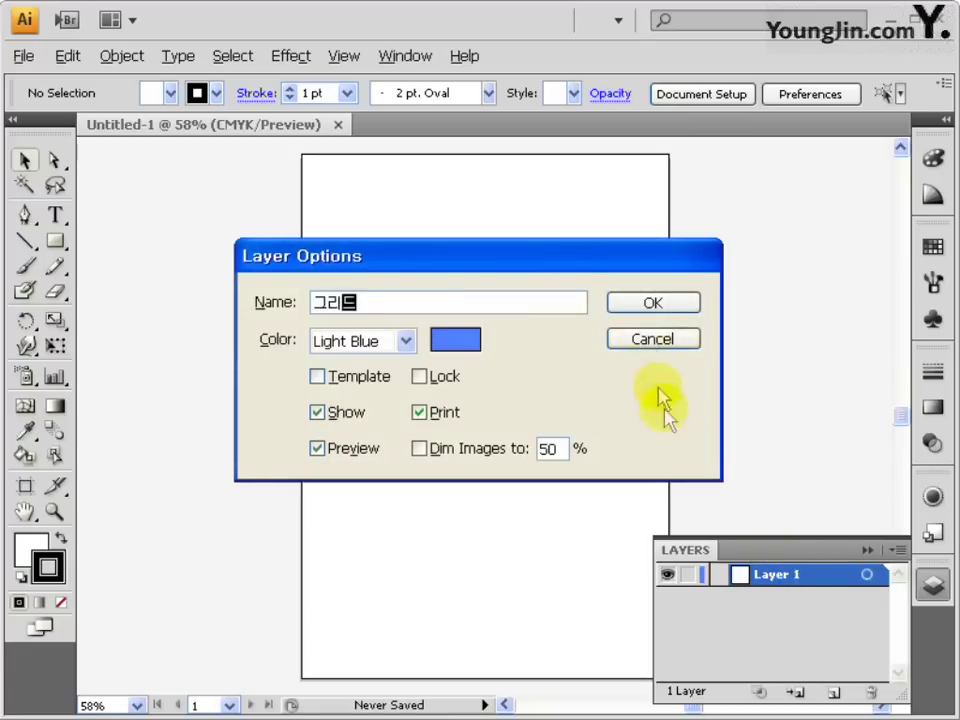
click(650, 308)
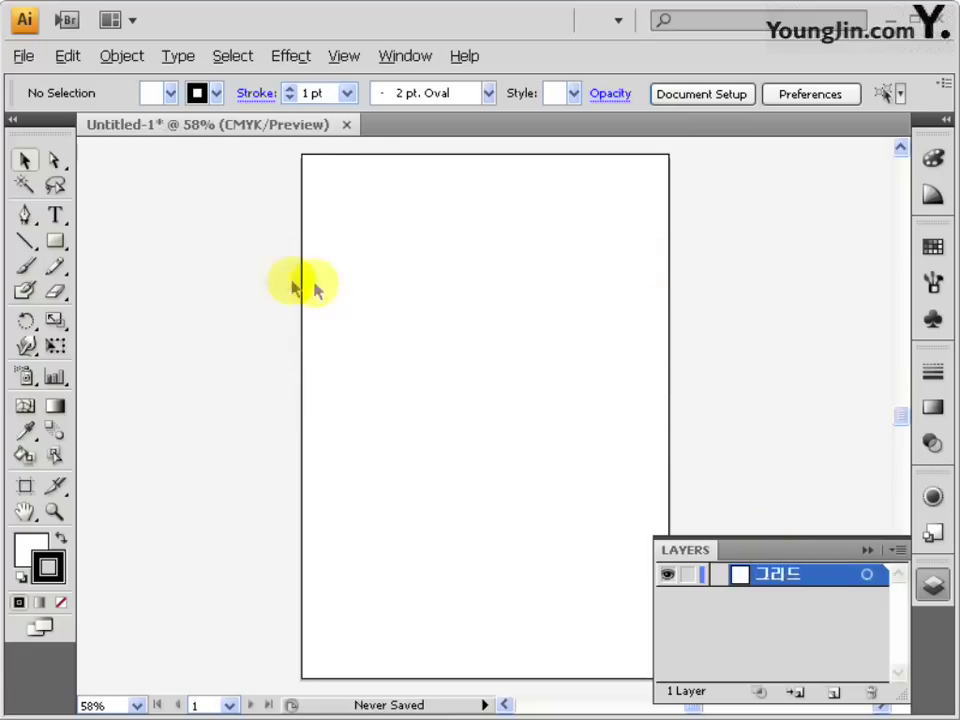
Step: Create a 180 × 260 mm rectangular grid with 3 horizontal and 3 vertical dividers
click(30, 242)
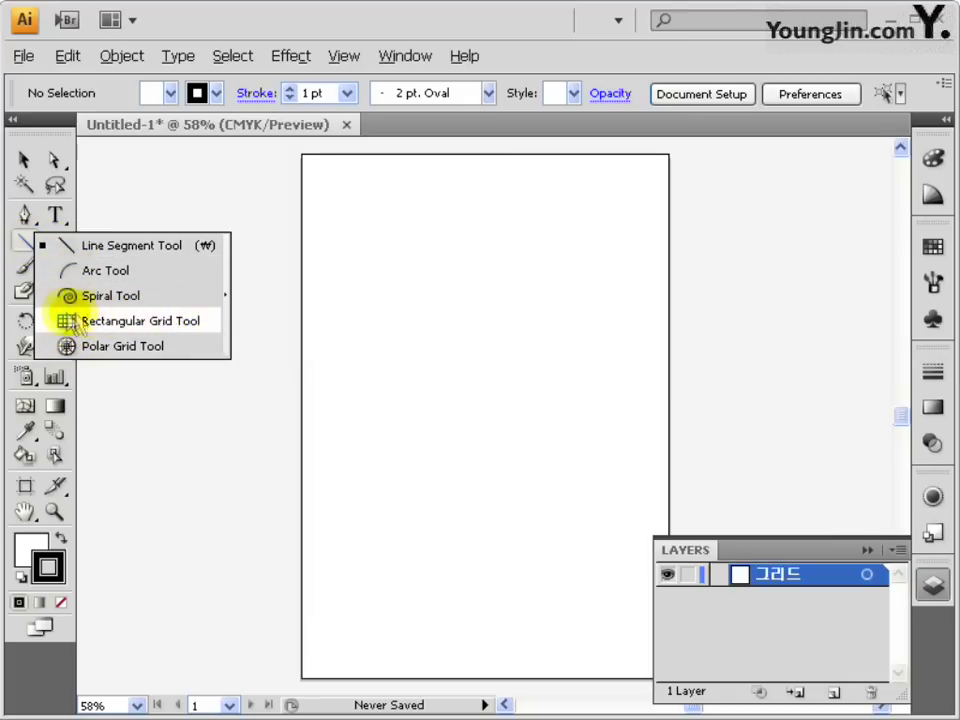
click(190, 320)
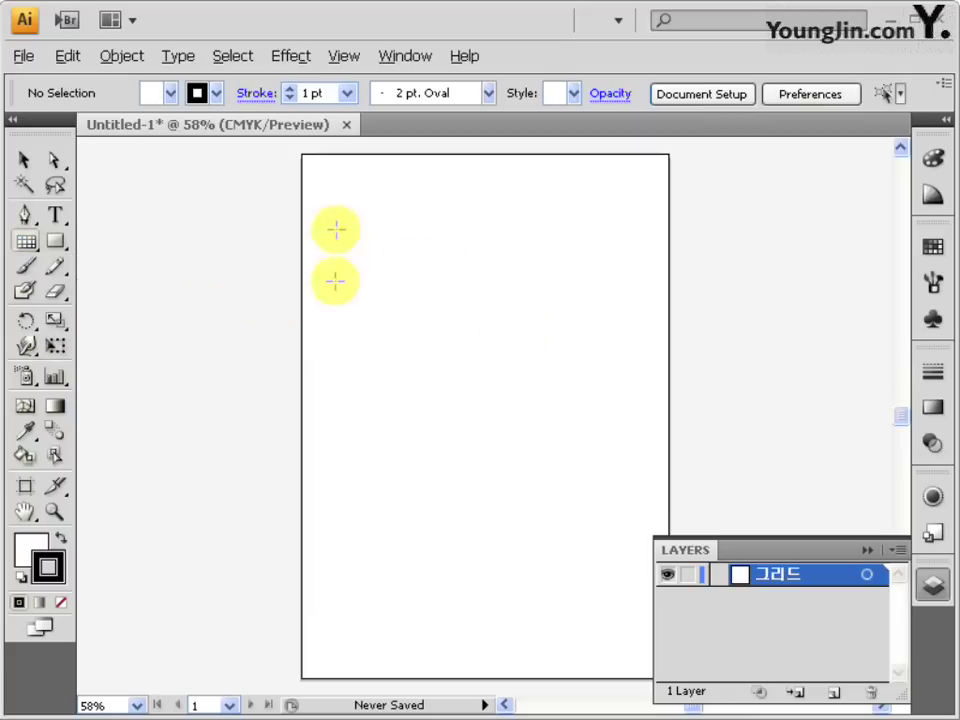
click(477, 287)
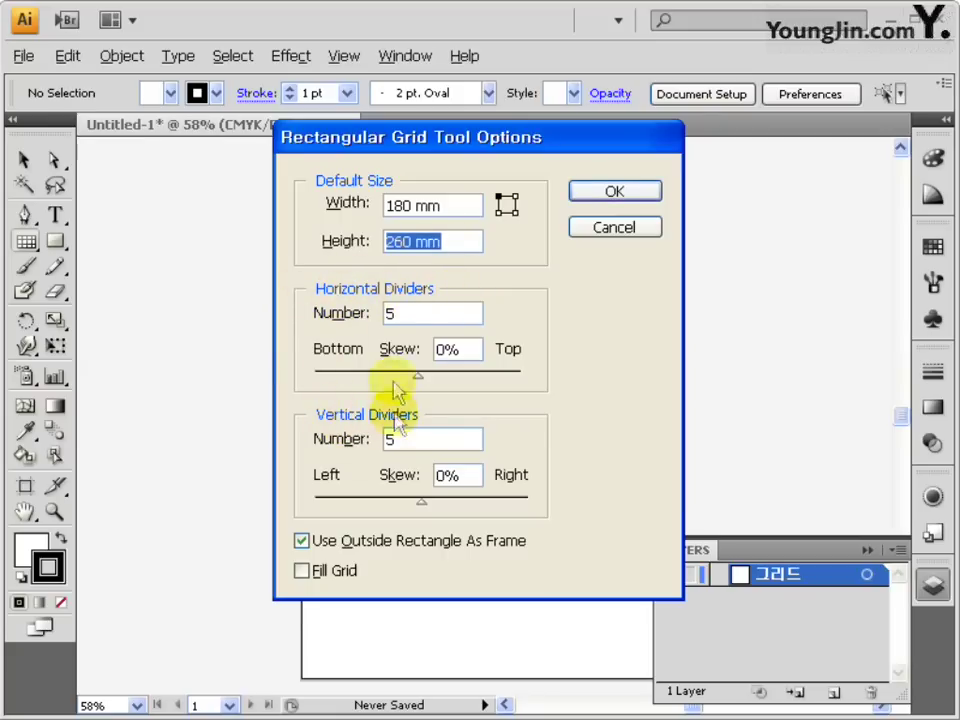
double_click(431, 315)
text(3)
double_click(410, 438)
text(3)
click(615, 192)
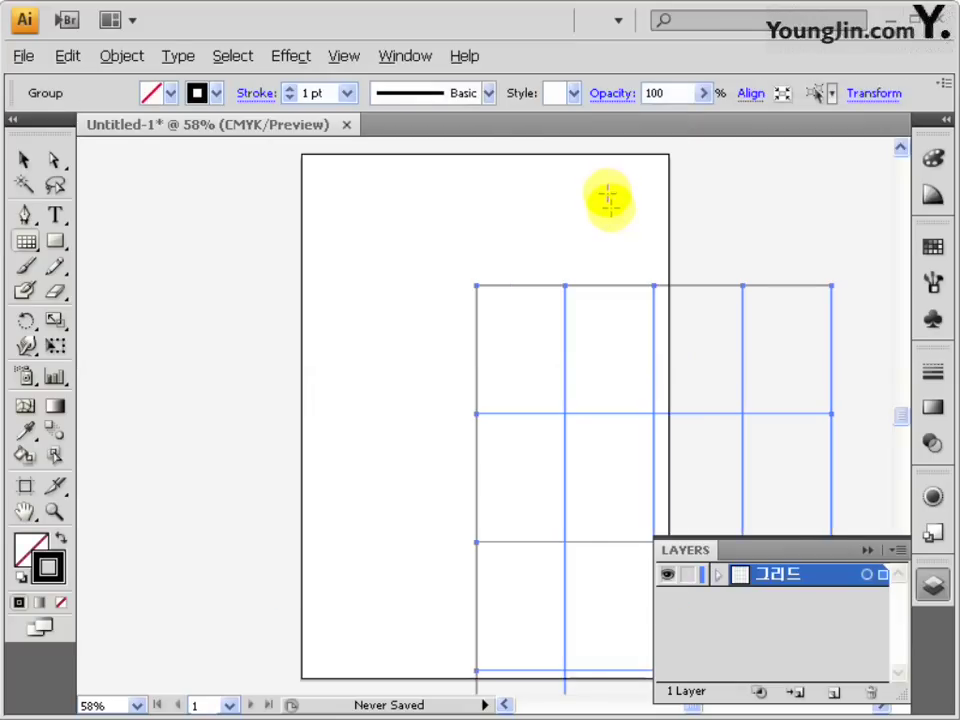
Step: Align the grid to the artboard, centring it both horizontally and vertically
click(935, 588)
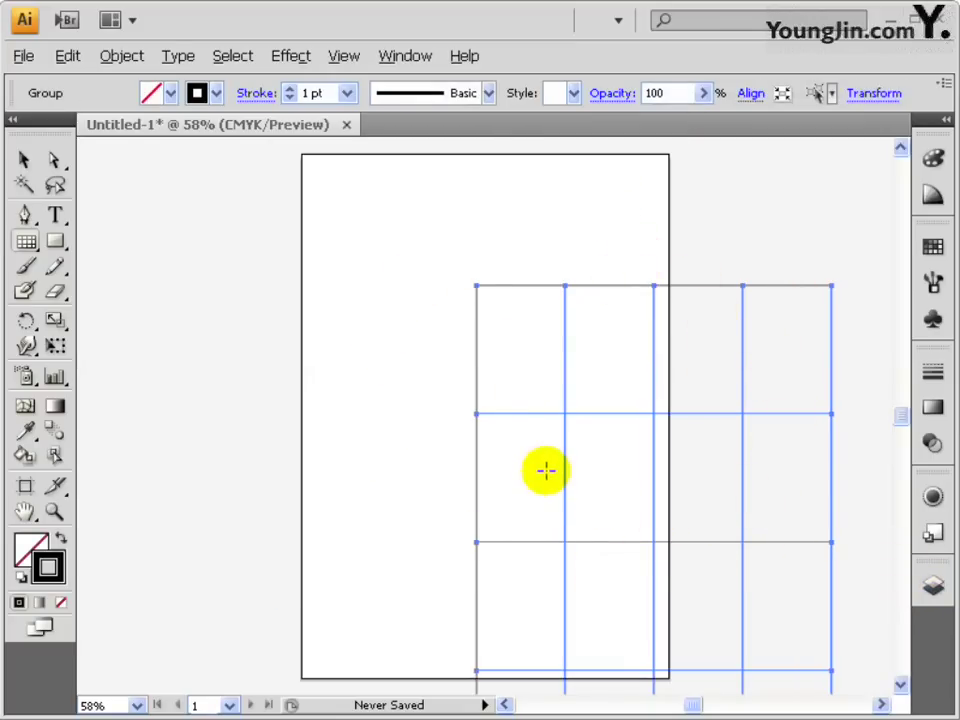
click(401, 57)
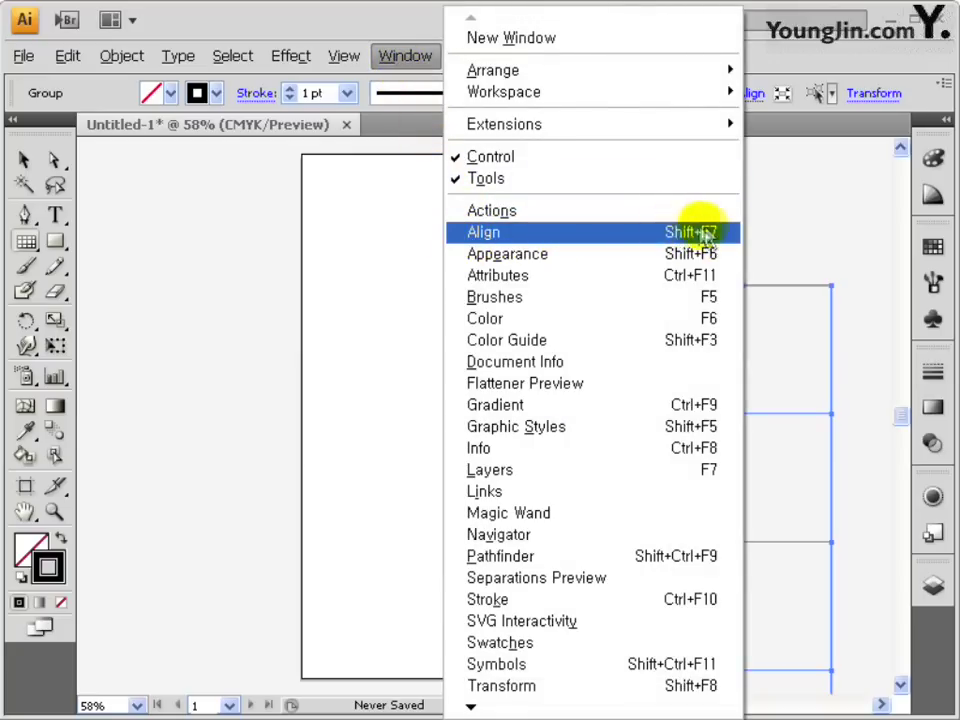
click(652, 238)
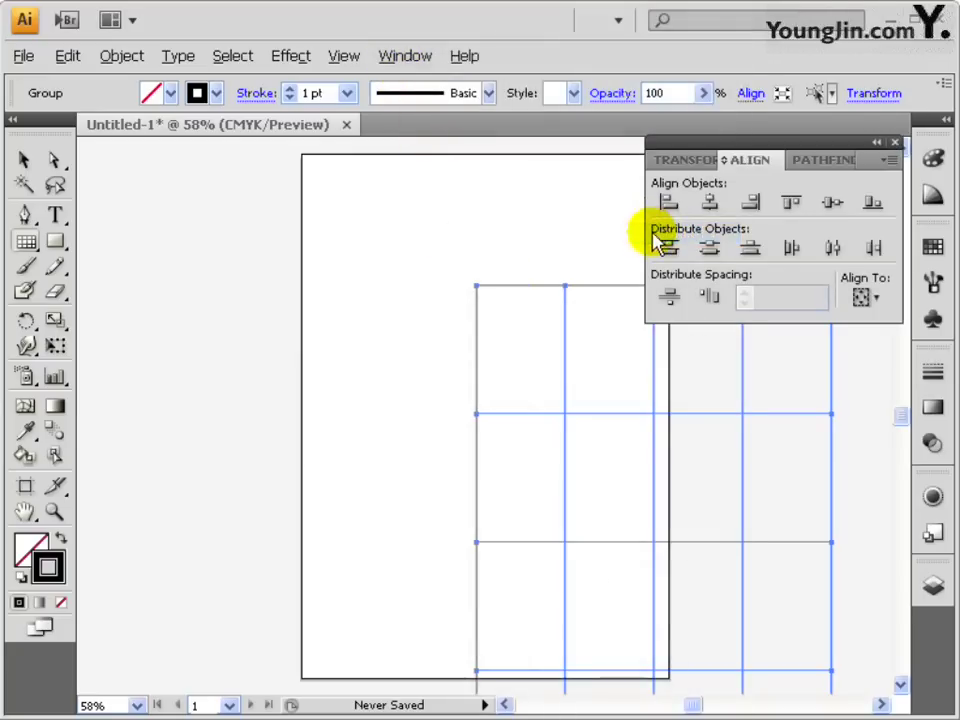
click(860, 296)
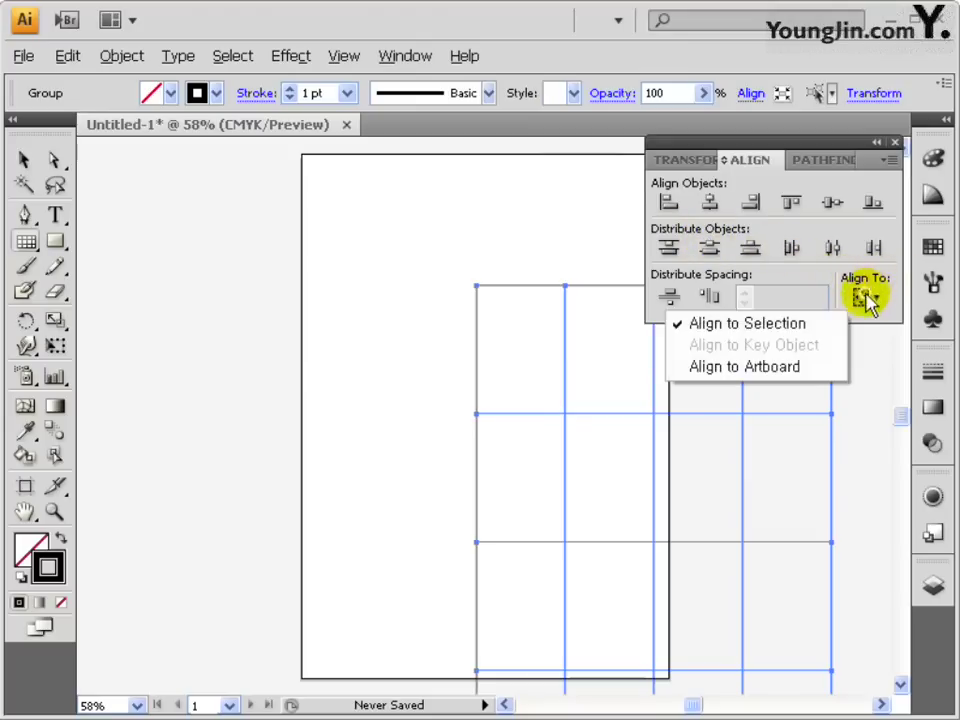
click(806, 367)
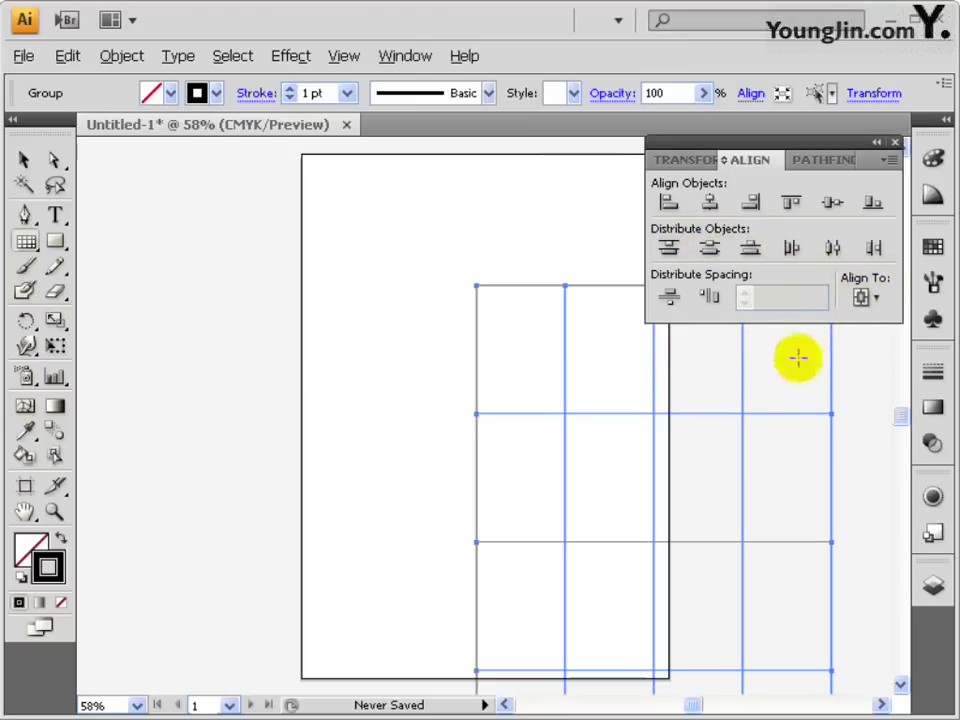
click(710, 204)
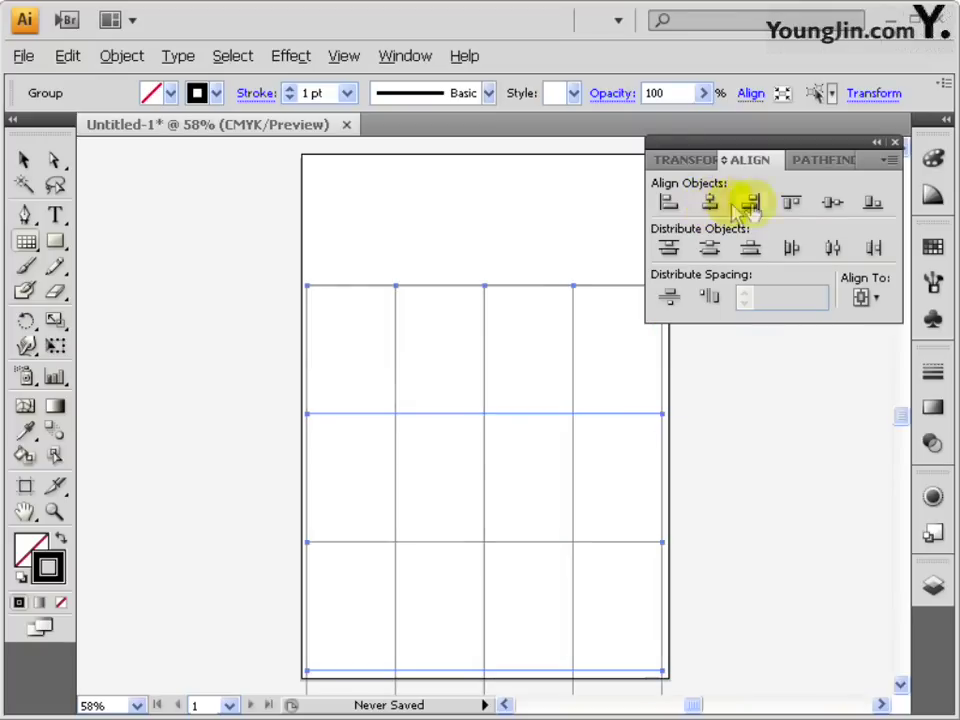
click(827, 205)
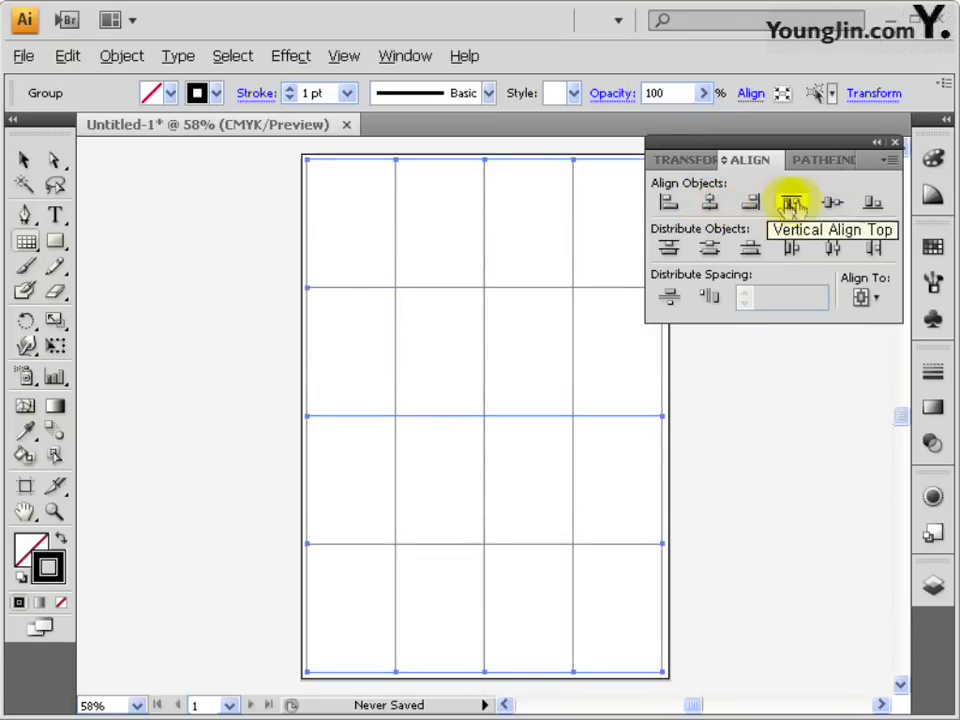
click(894, 143)
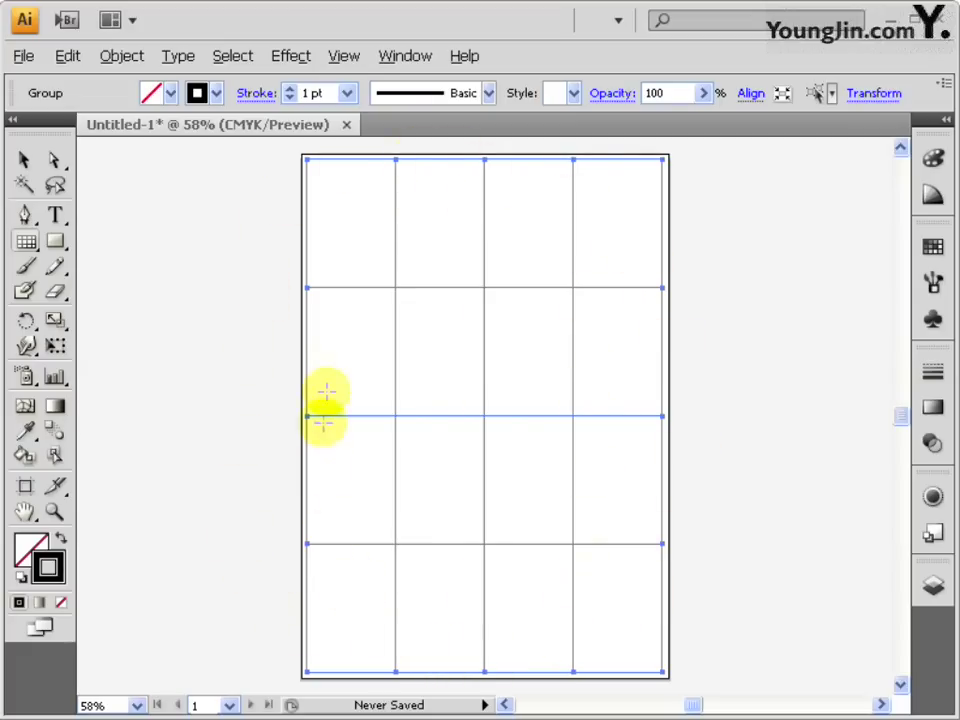
Step: Lock the selected grid and turn on Smart Guides
click(116, 57)
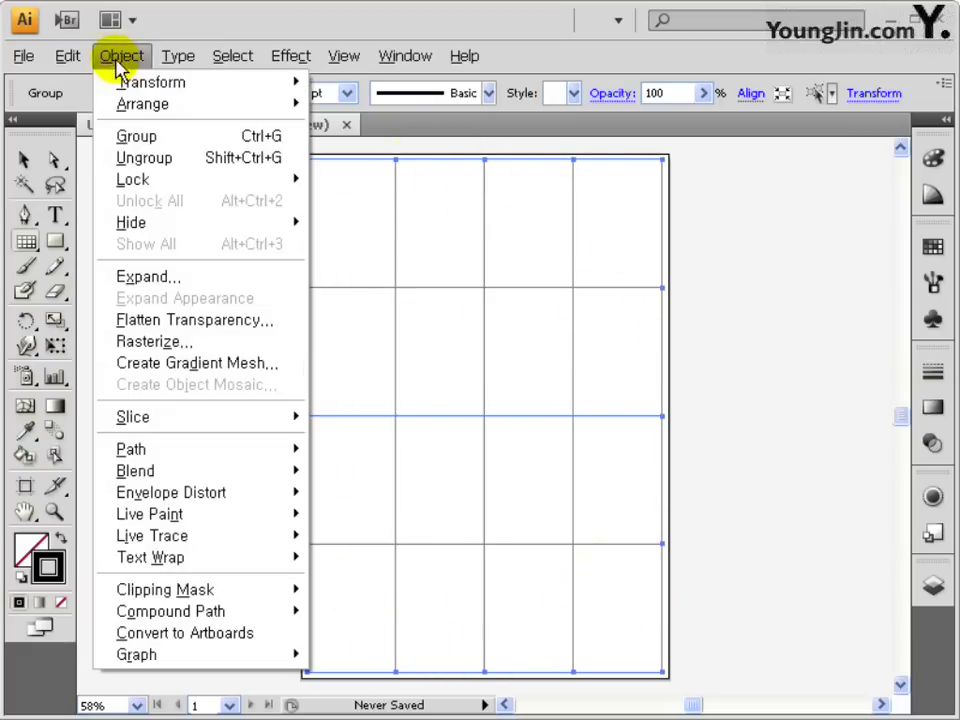
mouse_move(130, 180)
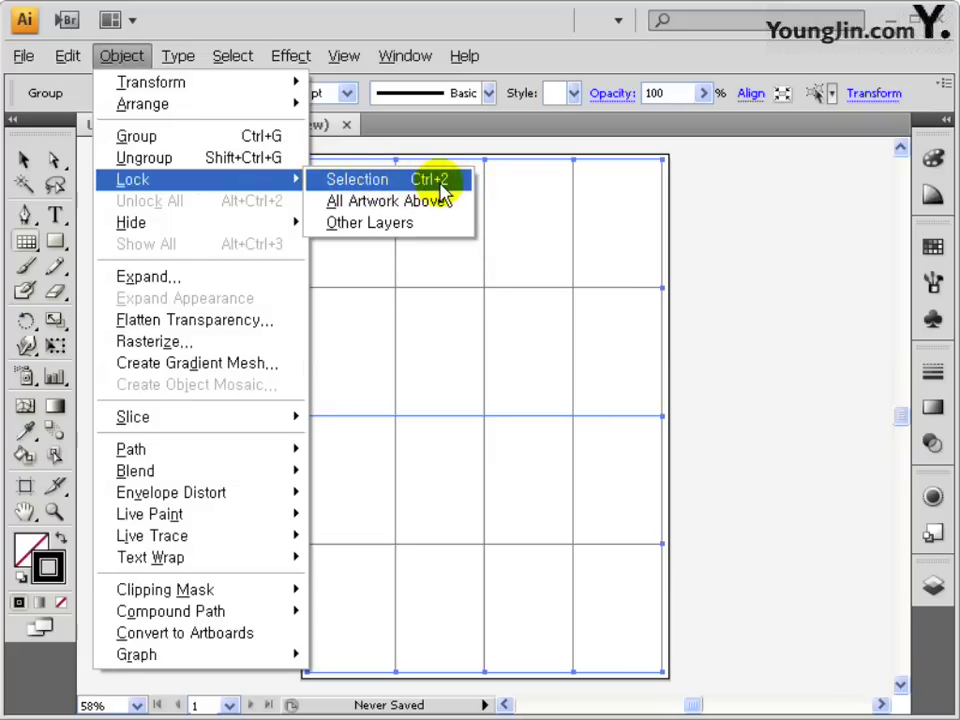
click(440, 182)
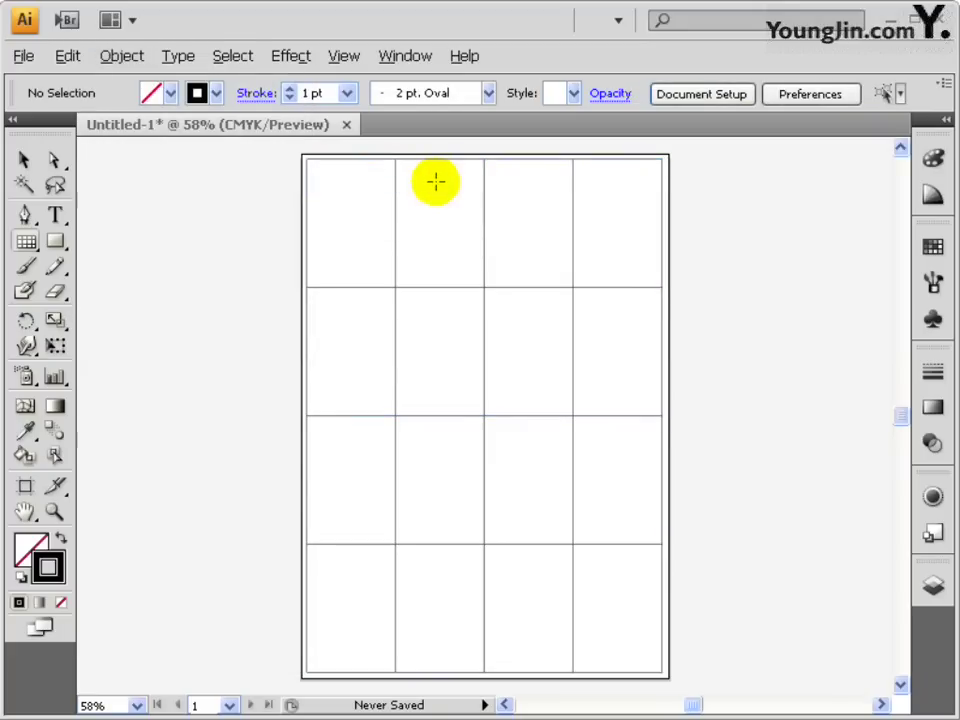
click(343, 56)
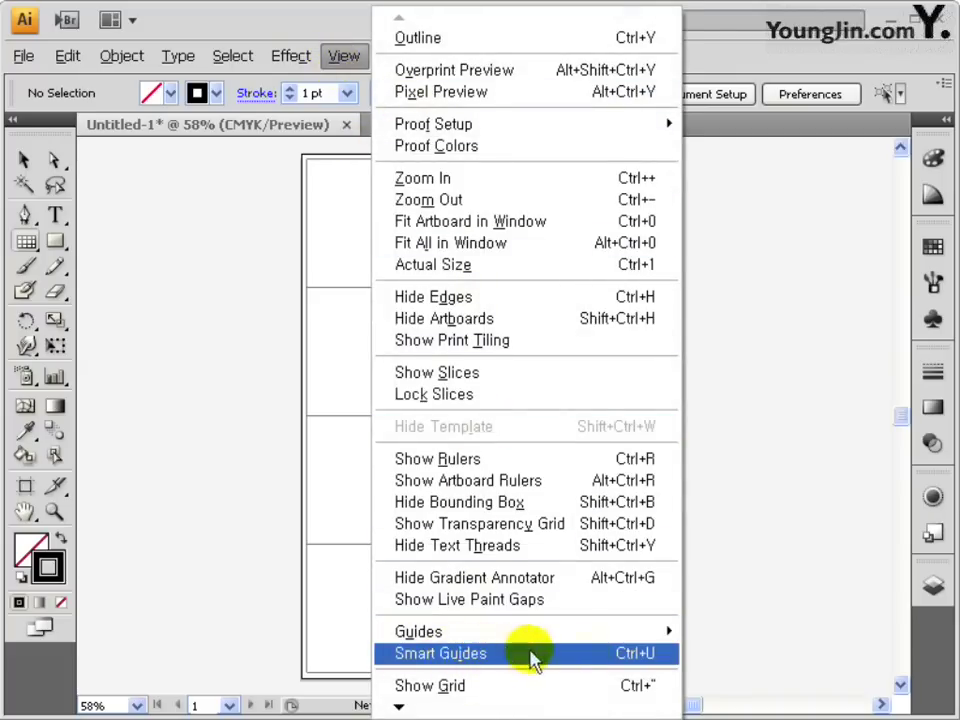
click(636, 660)
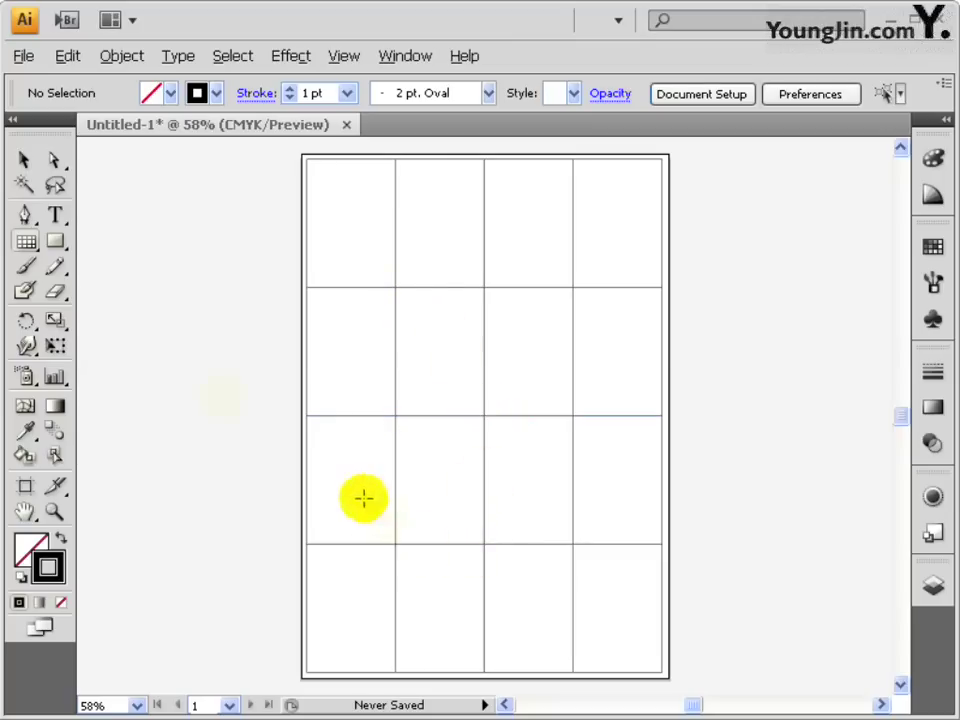
Step: Draw seven parallel diagonal line segments through the grid intersections, each descending from upper left to lower right across the whole grid
drag(35, 248, 128, 246)
mouse_move(305, 156)
mouse_down()
mouse_move(602, 508)
mouse_move(662, 670)
mouse_up()
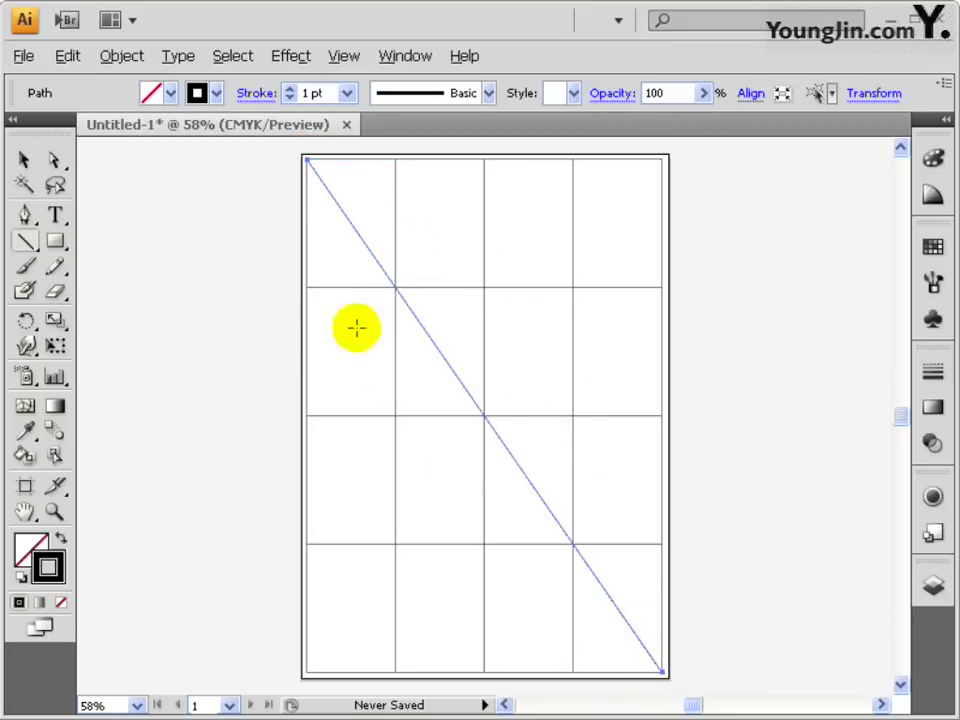
mouse_move(307, 287)
mouse_down()
mouse_move(514, 643)
mouse_move(573, 672)
mouse_up()
mouse_move(307, 415)
mouse_down()
mouse_move(371, 487)
mouse_move(484, 672)
mouse_up()
drag(307, 545, 395, 669)
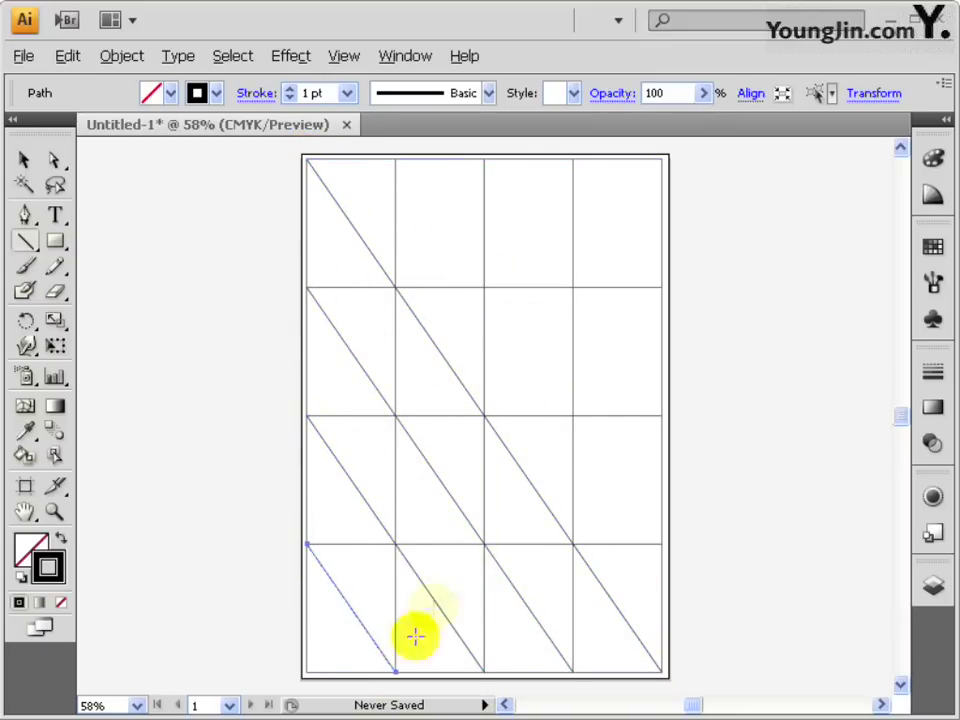
mouse_move(396, 159)
mouse_down()
mouse_move(461, 214)
mouse_move(662, 544)
mouse_up()
mouse_move(485, 159)
mouse_down()
mouse_move(621, 328)
mouse_move(662, 415)
mouse_up()
drag(573, 159, 662, 287)
Step: Select all the diagonal lines and reflect a copy of them across the vertical axis
click(234, 57)
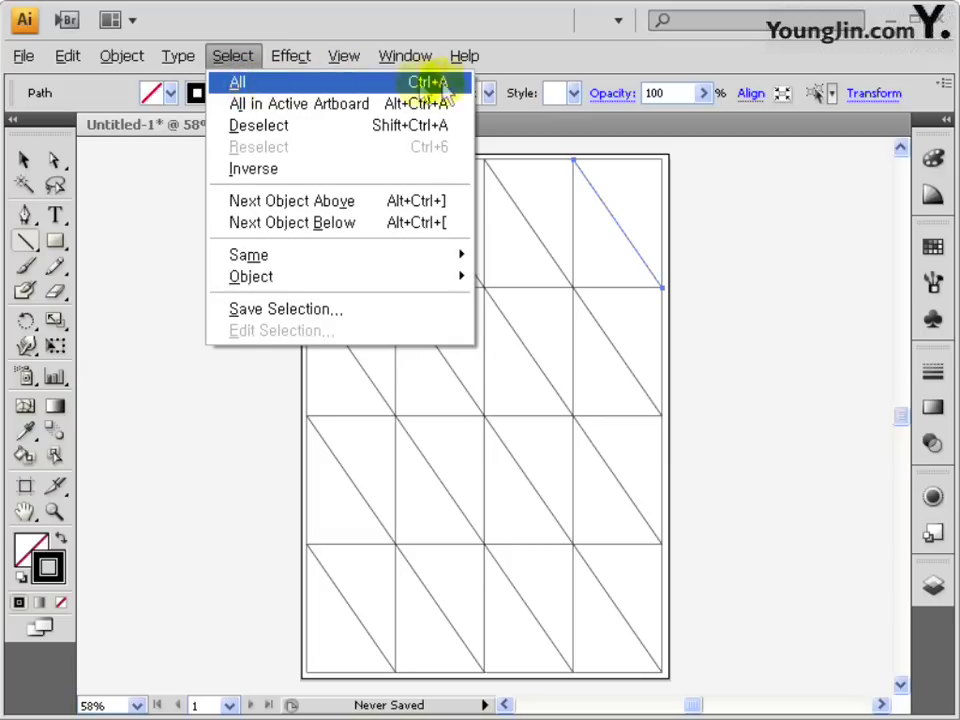
click(404, 88)
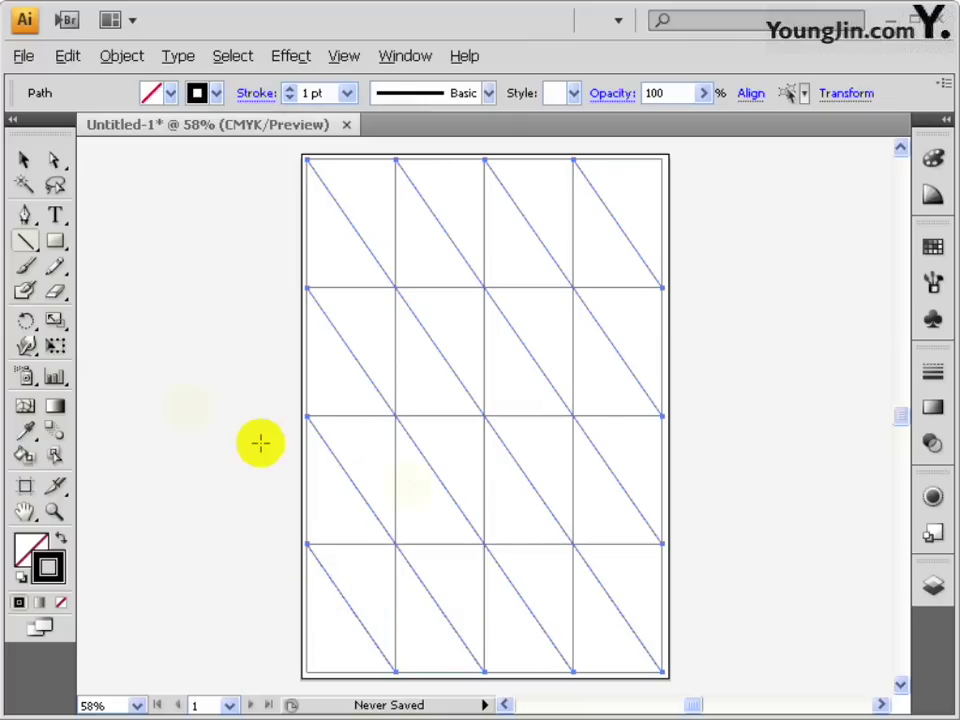
click(26, 326)
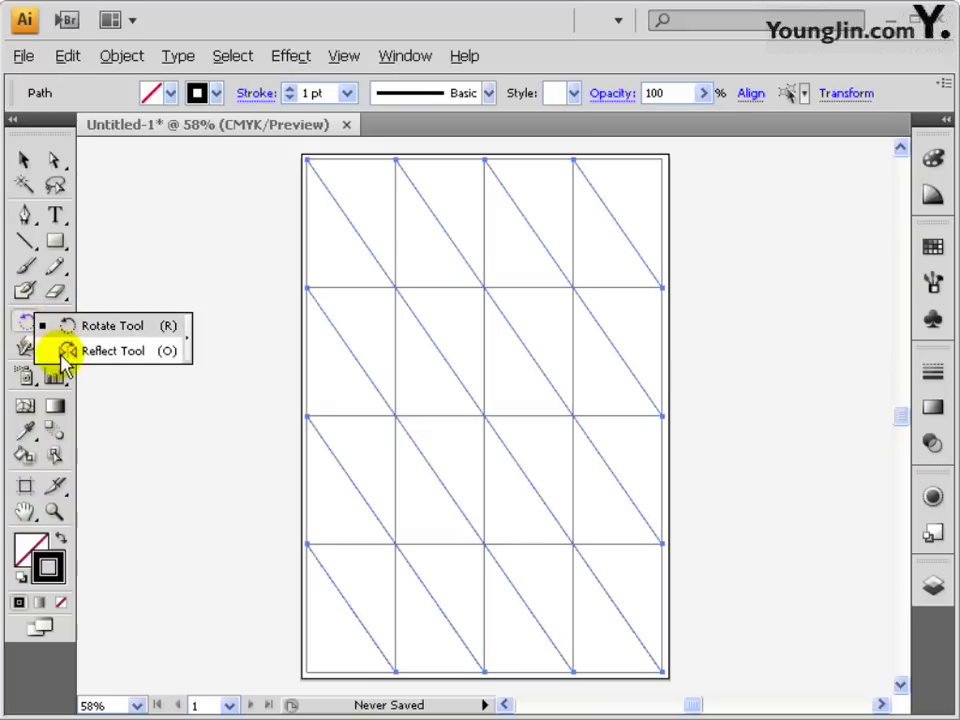
click(62, 351)
double_click(27, 327)
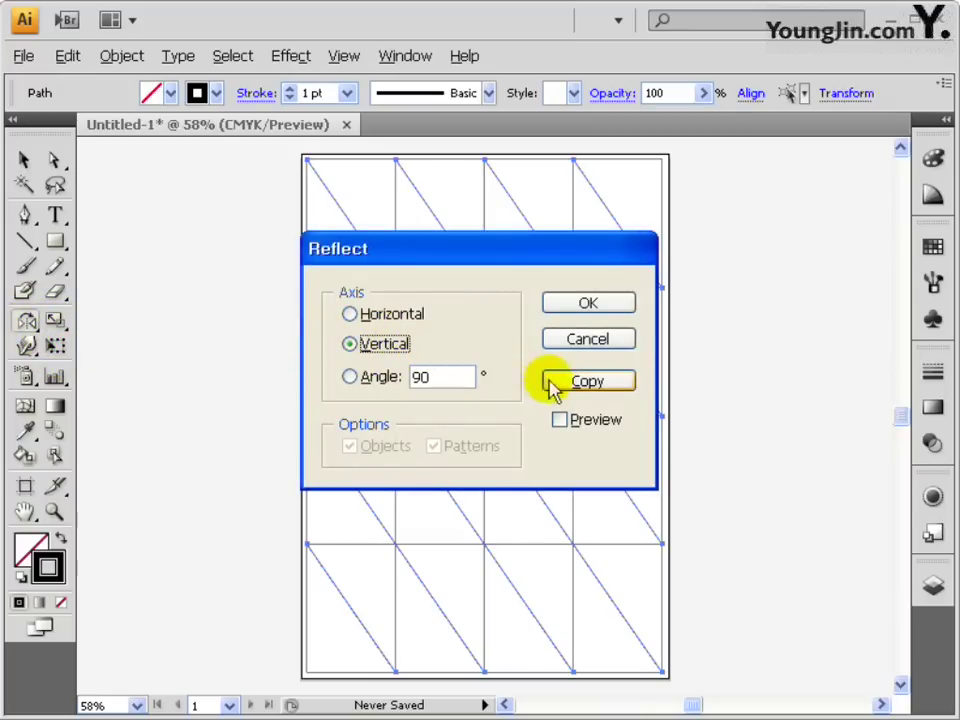
click(587, 382)
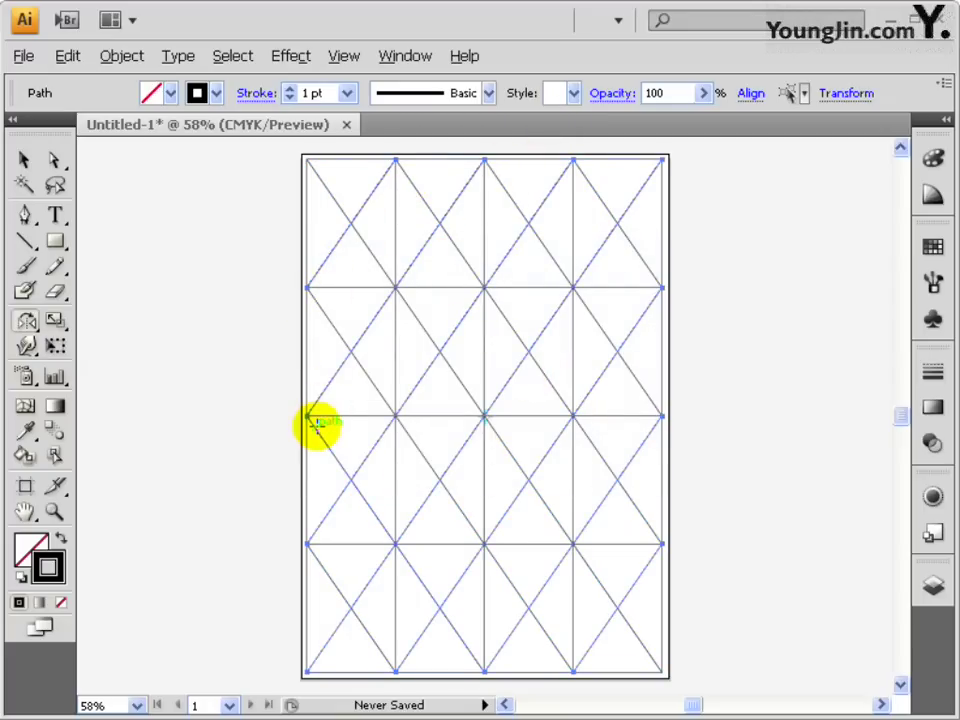
Step: Unlock the locked grid and select all artwork on the artboard
click(121, 55)
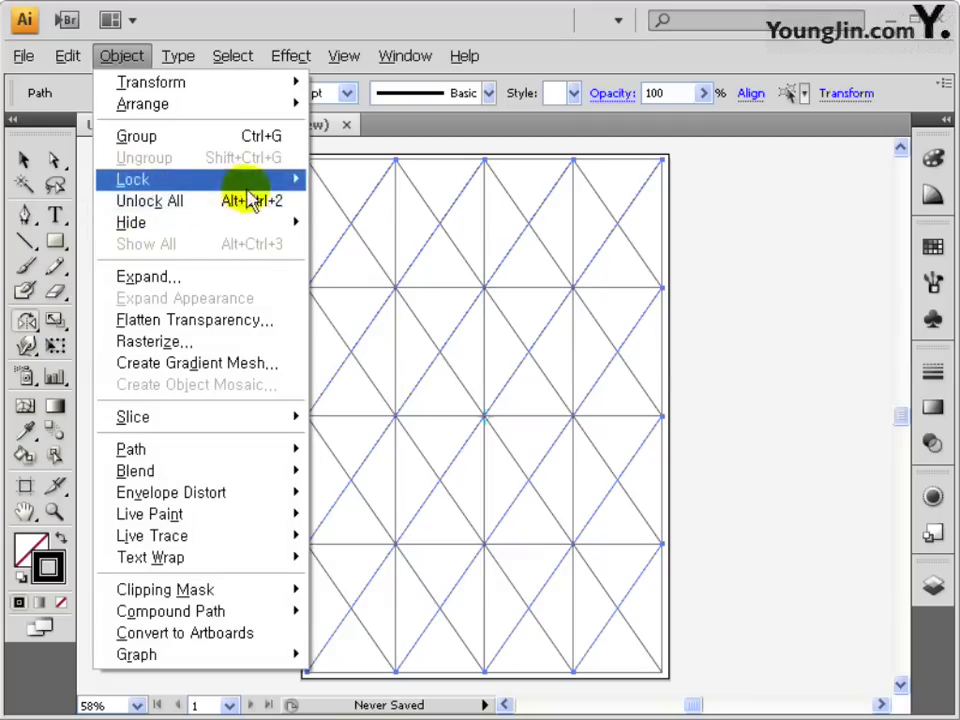
click(252, 201)
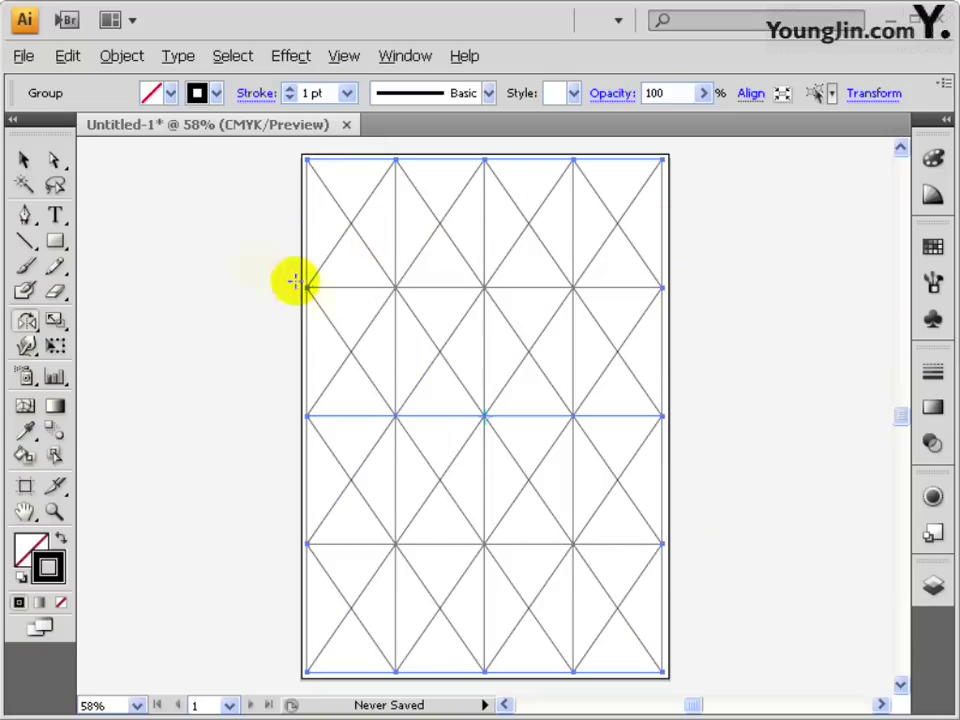
key(ctrl+a)
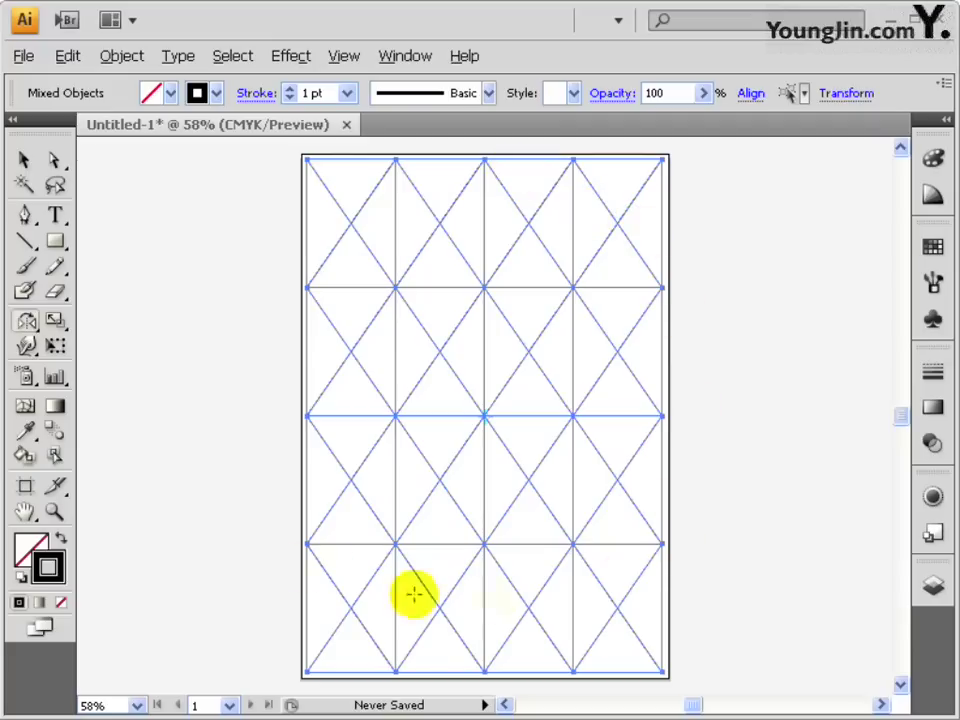
Step: Set the stroke colour of the selected grid and diagonals to red FF0000 and group them
double_click(47, 567)
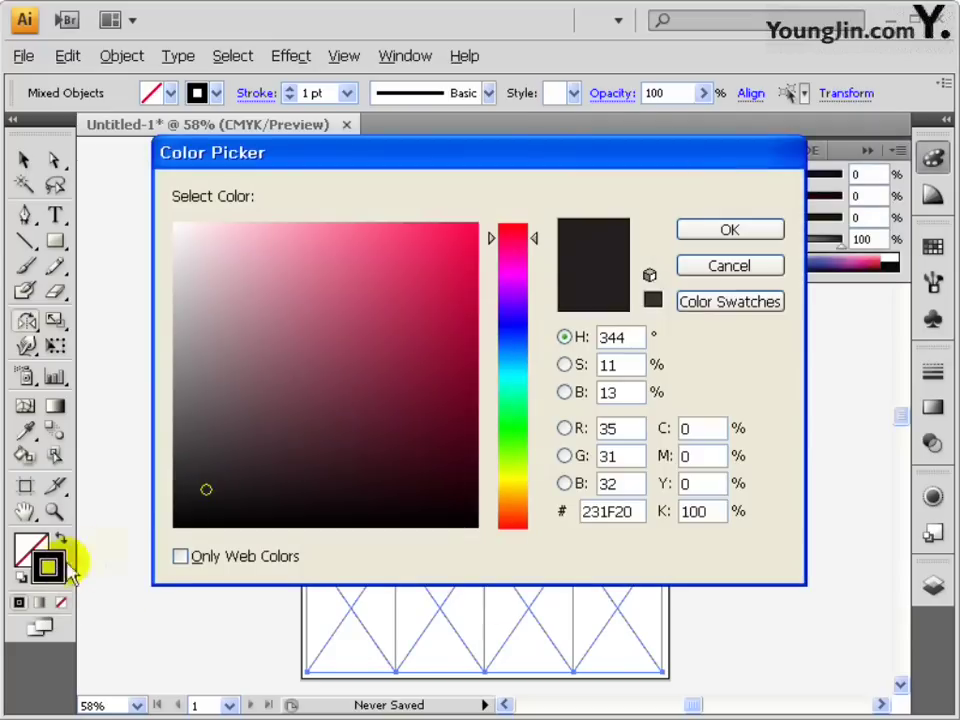
click(325, 424)
mouse_move(325, 424)
mouse_down()
mouse_move(497, 208)
mouse_move(493, 236)
mouse_move(465, 224)
mouse_up()
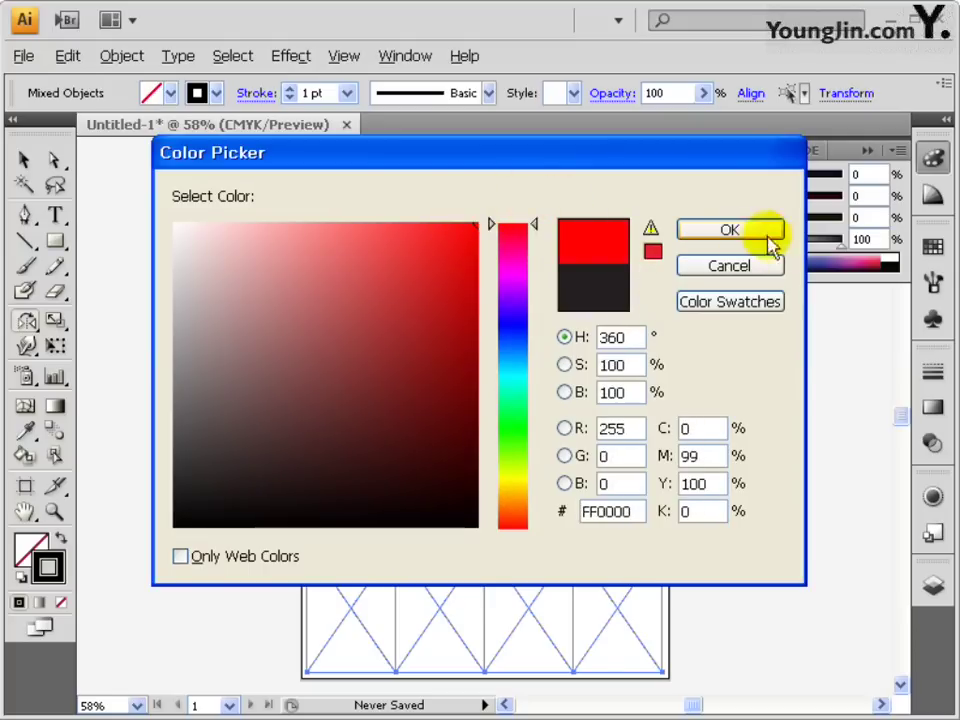
click(768, 236)
click(106, 56)
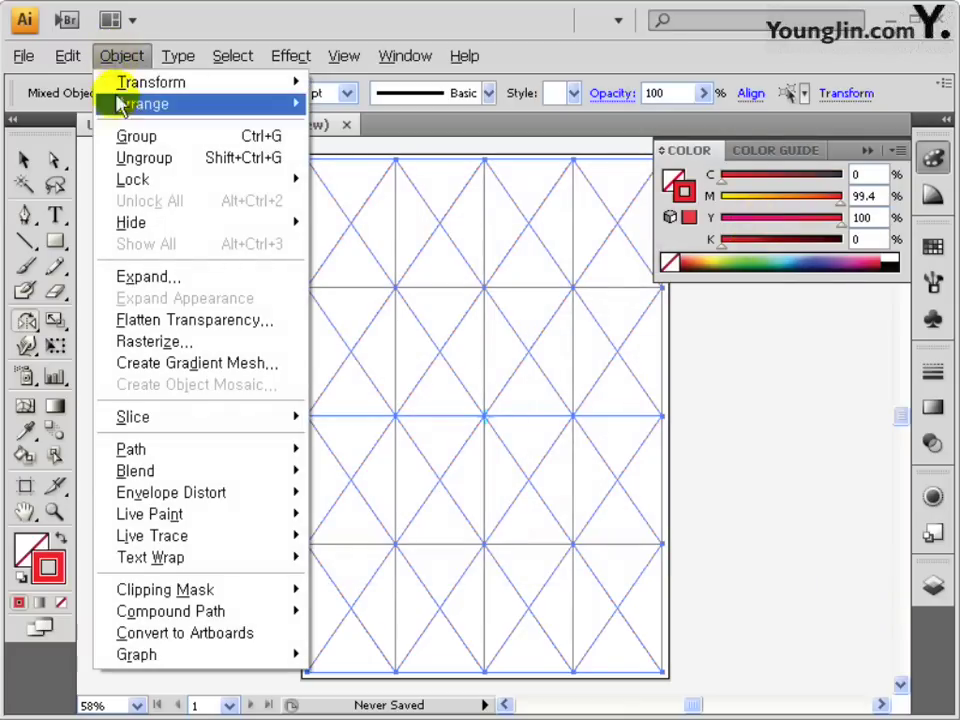
click(245, 137)
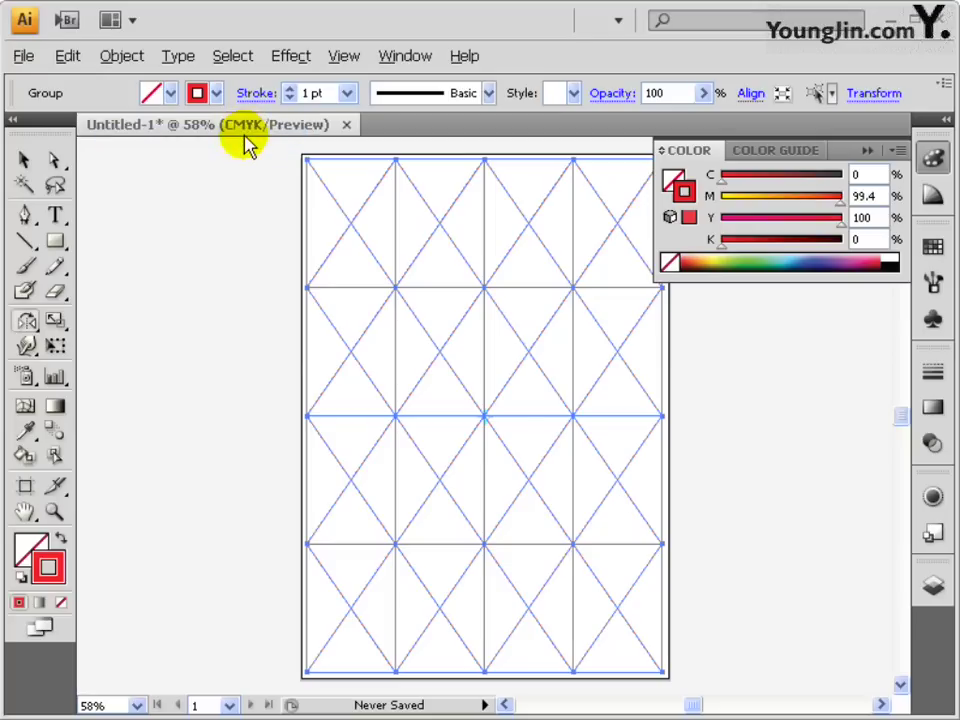
Step: Save the document as 일러스트작업 in Adobe Illustrator (*.AI) format, version Illustrator CS4, in the 작업 folder
click(20, 57)
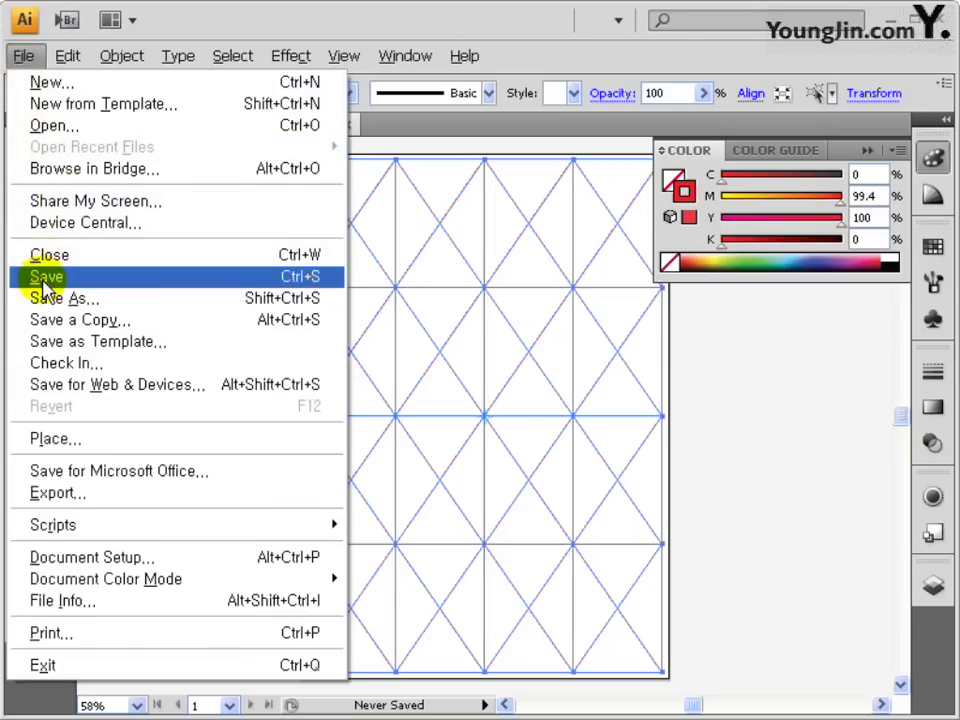
click(253, 276)
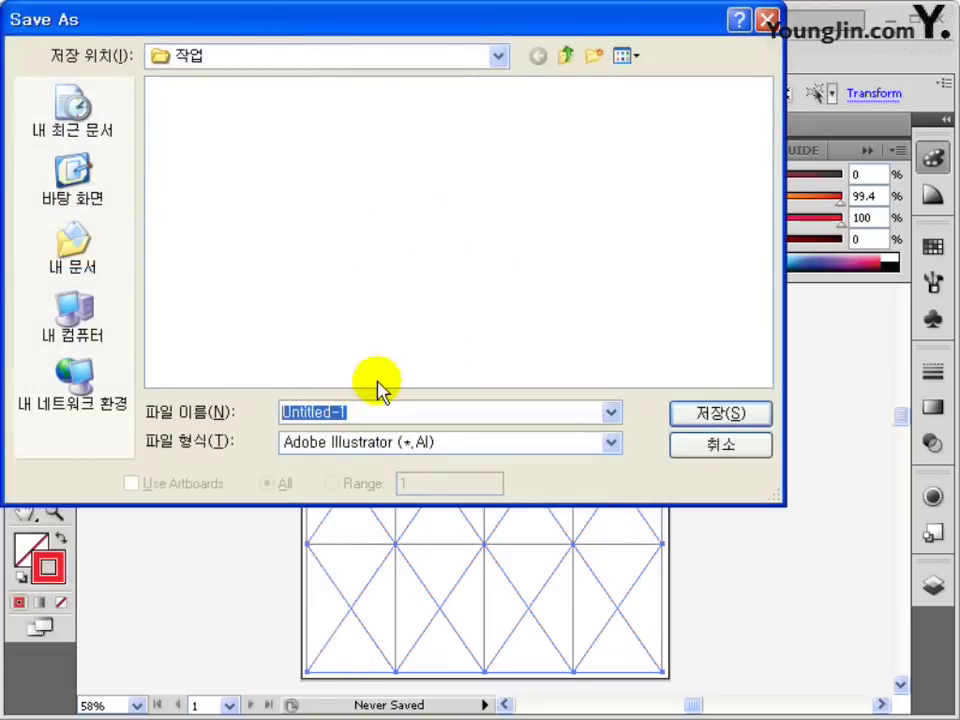
text(일러스트작)
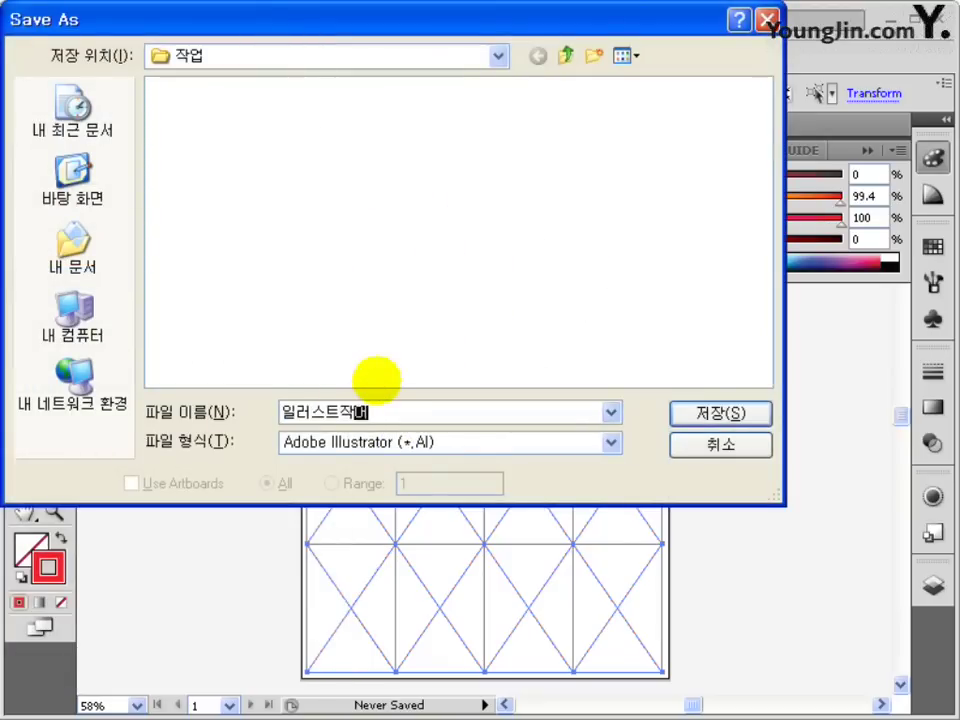
text(업)
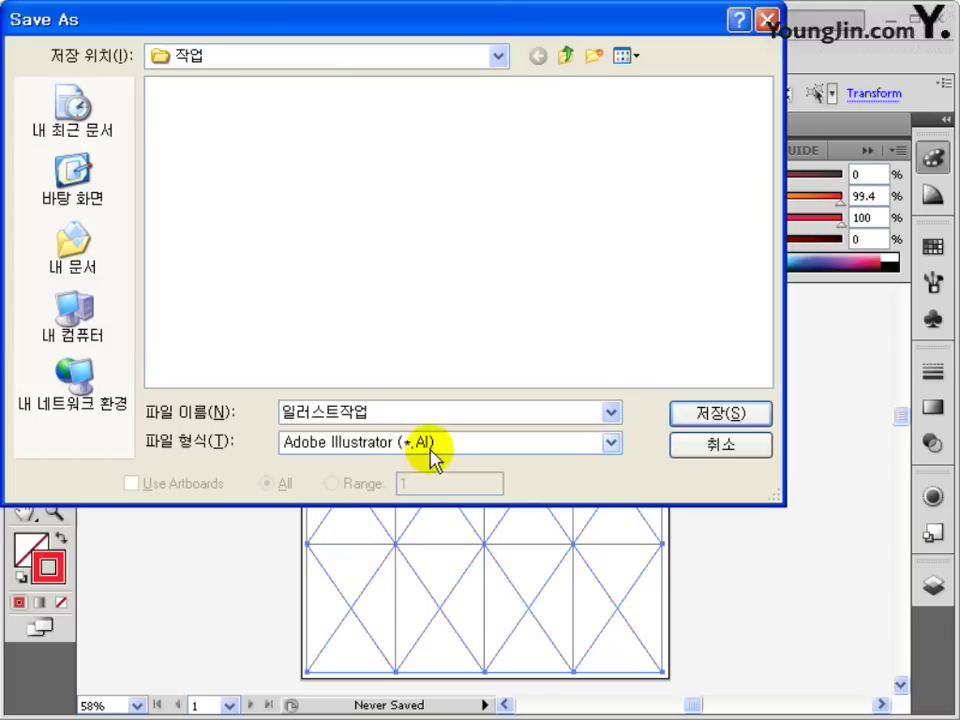
click(682, 414)
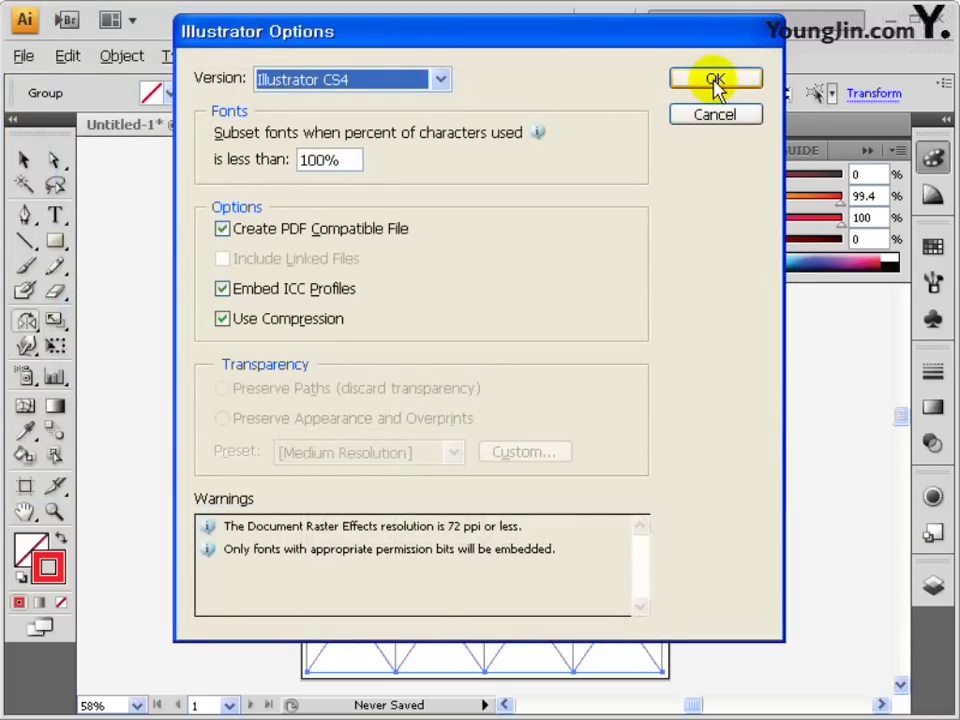
click(715, 82)
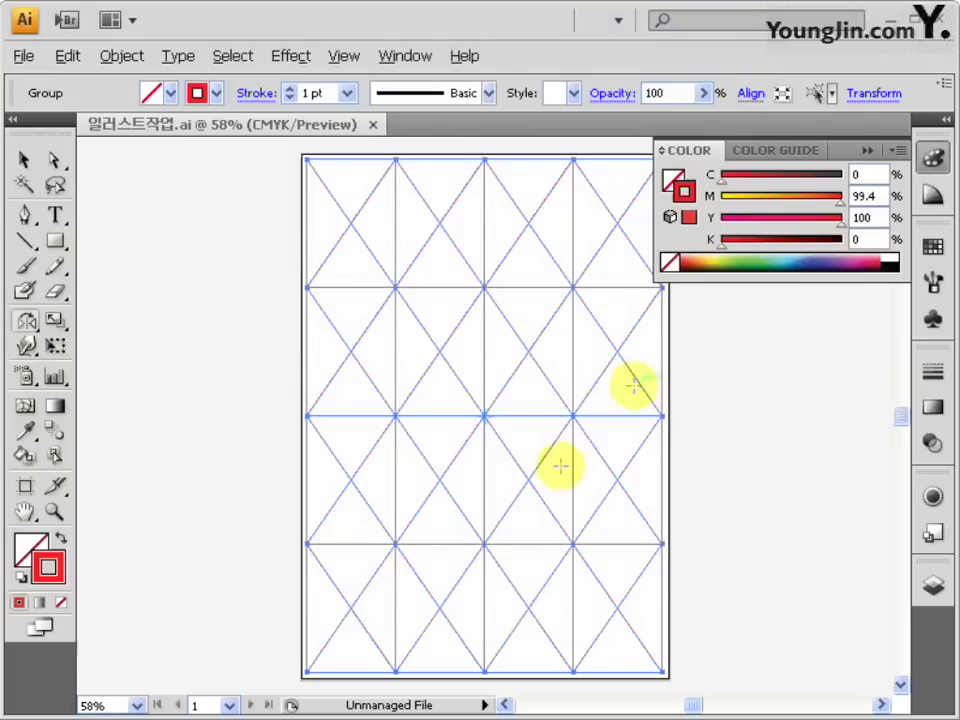
Step: Deselect the grid group and lock the 그리드 layer
click(934, 158)
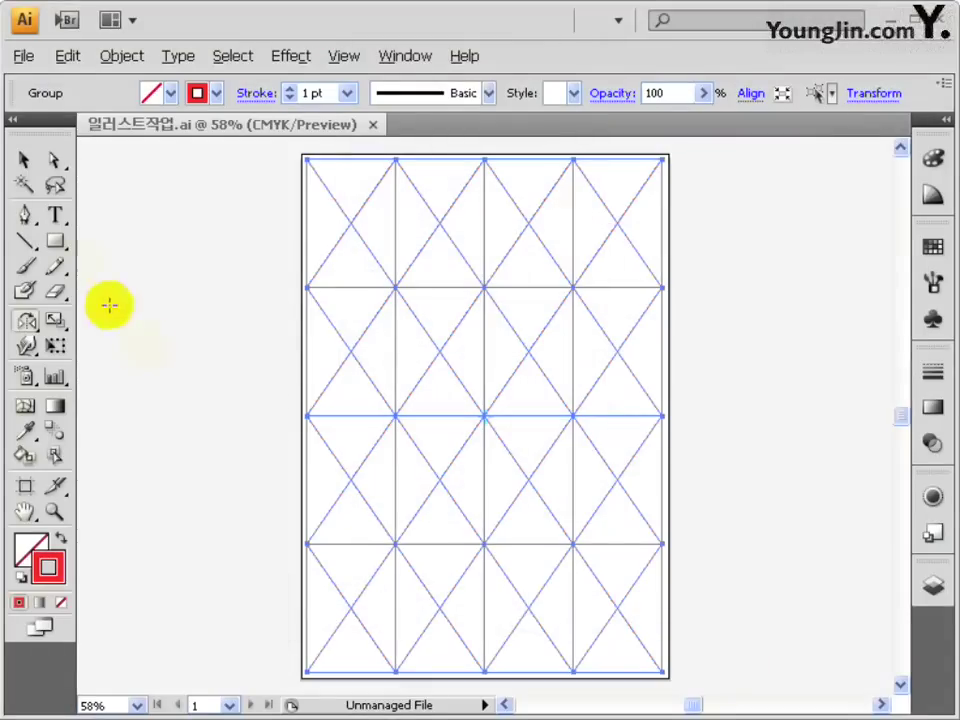
click(24, 160)
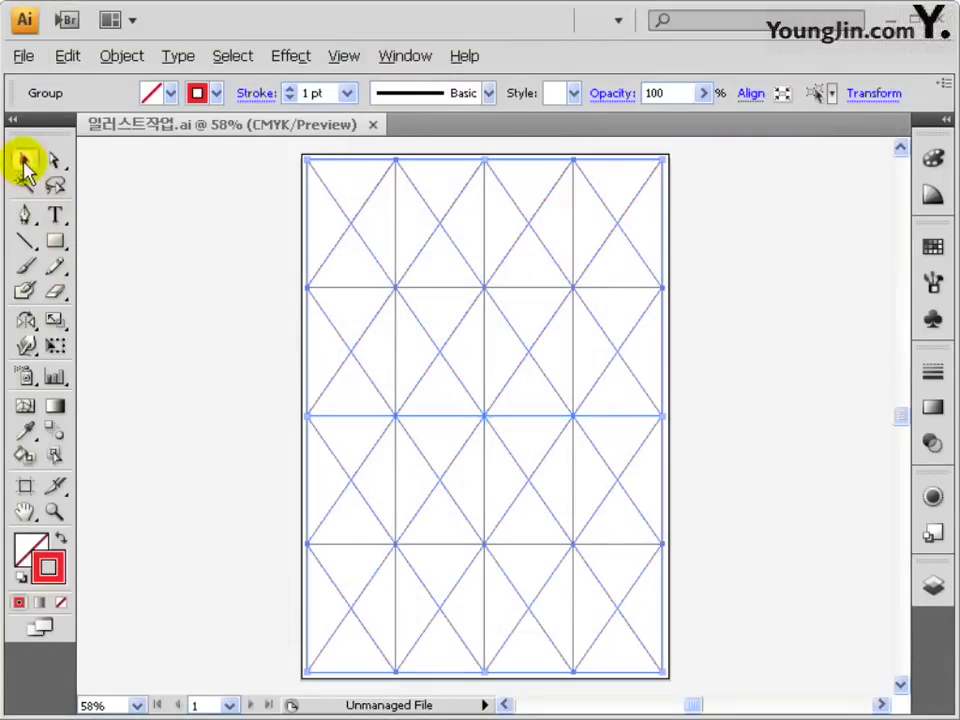
click(170, 192)
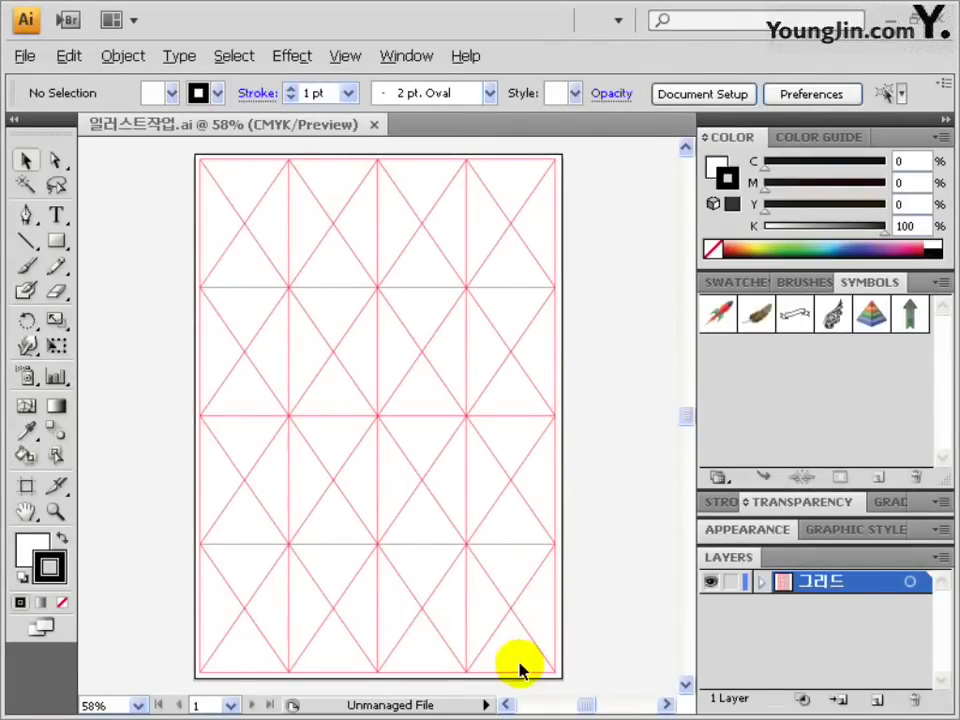
click(730, 582)
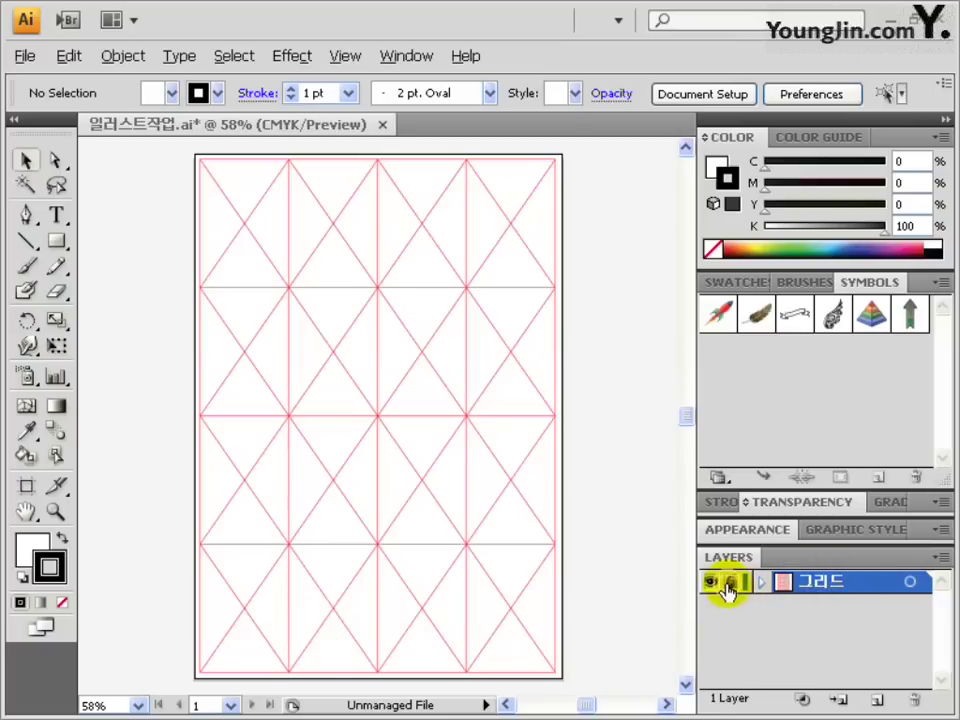
Step: Add a new layer, move it beneath the 그리드 layer and name it 도형
click(873, 700)
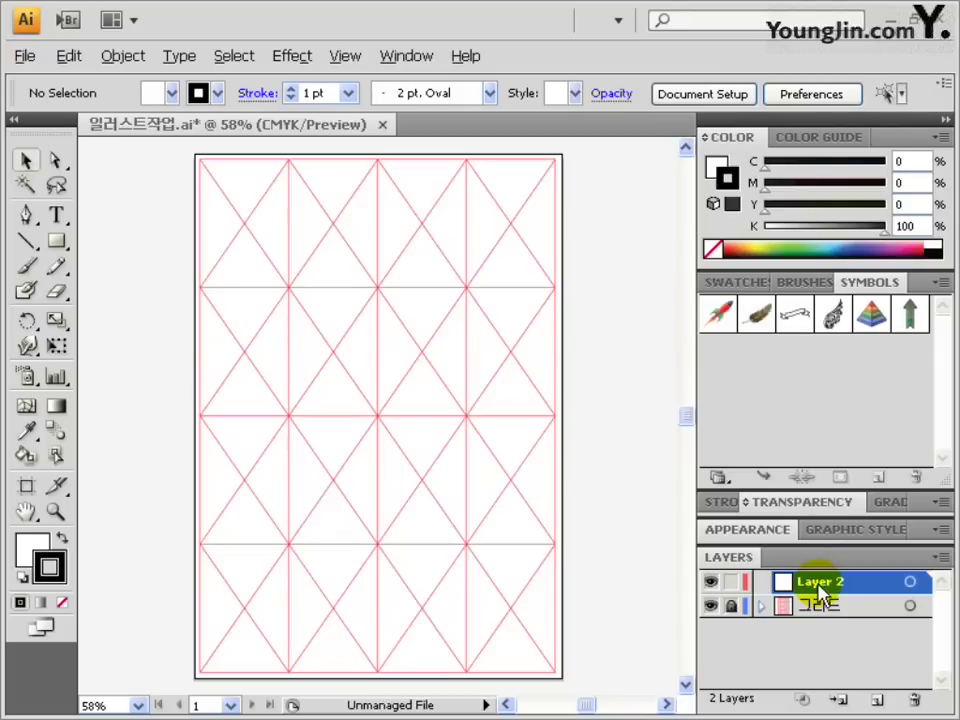
drag(851, 588, 857, 632)
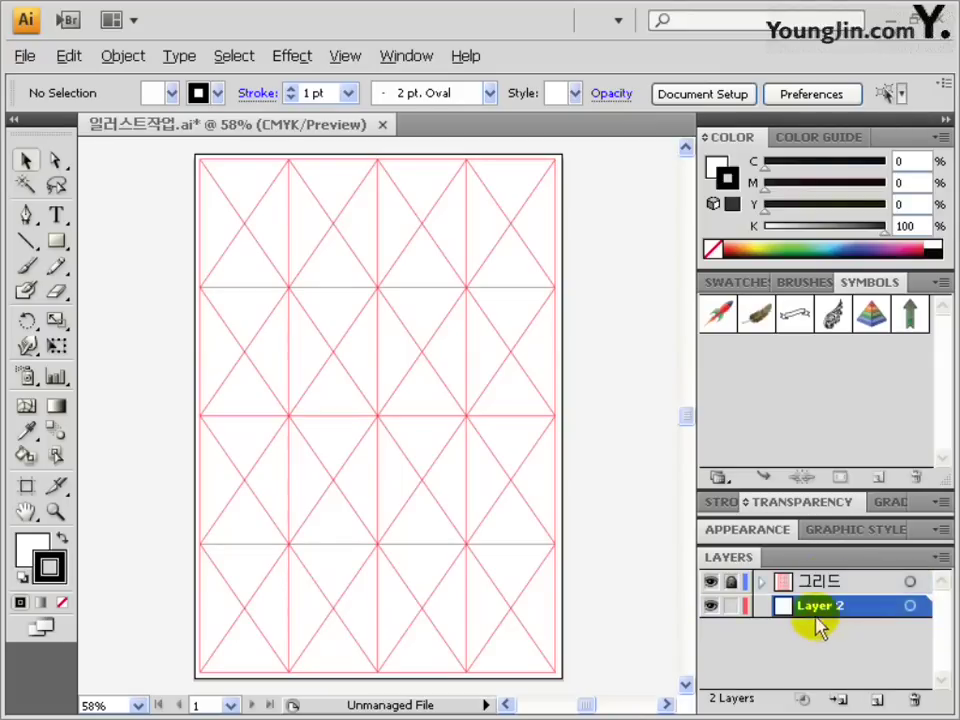
double_click(811, 612)
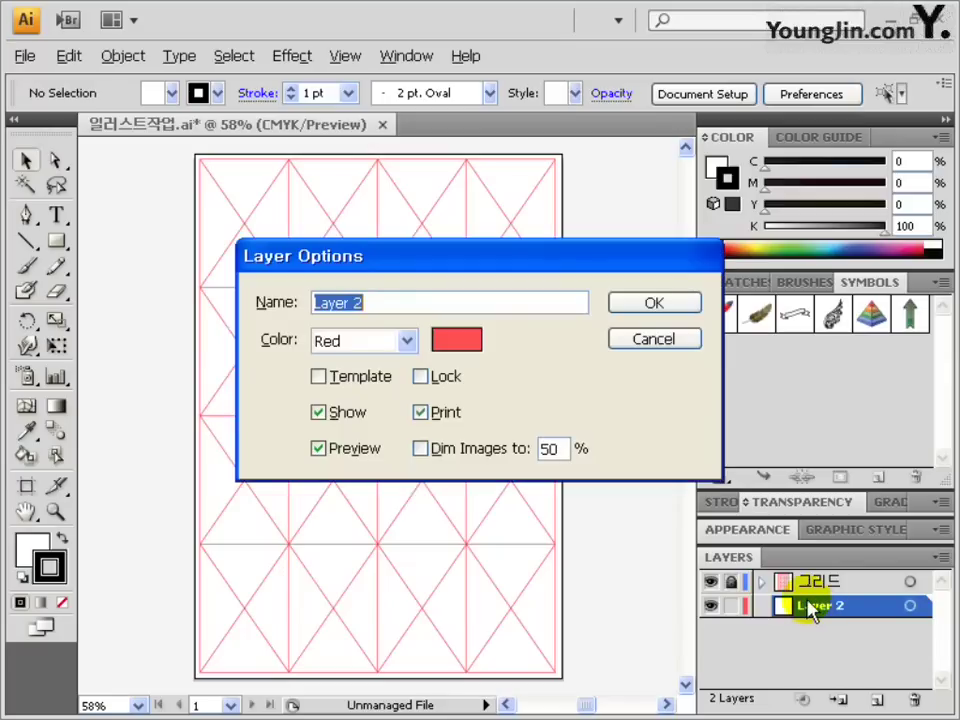
text(도형)
click(675, 302)
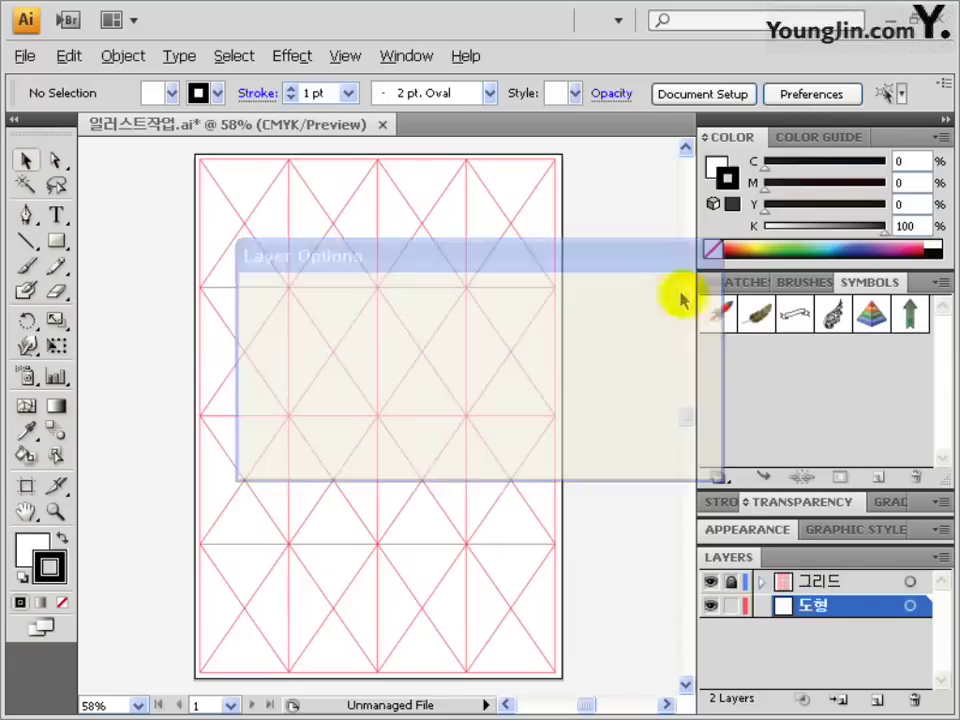
Step: Set the fill for new shapes to none, keeping the black stroke
drag(623, 369, 281, 364)
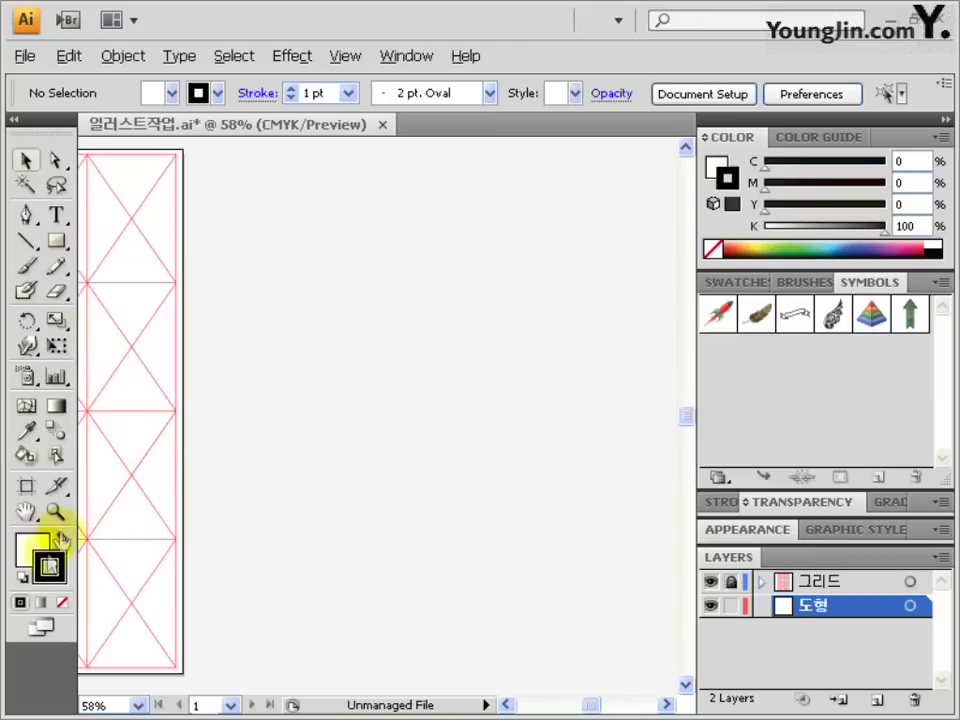
click(33, 548)
click(25, 577)
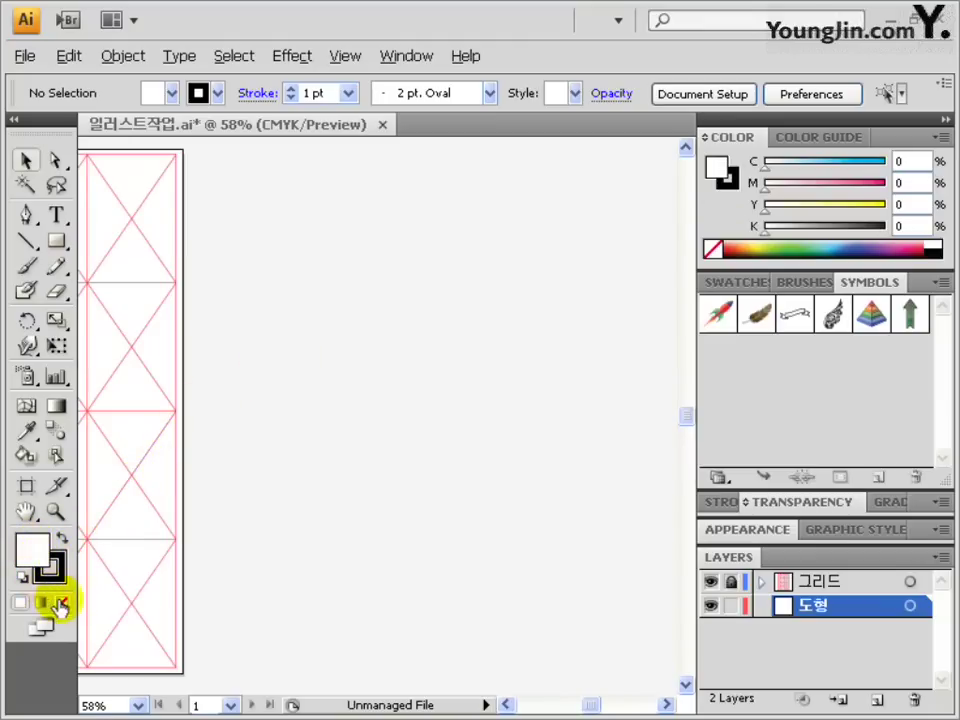
click(62, 603)
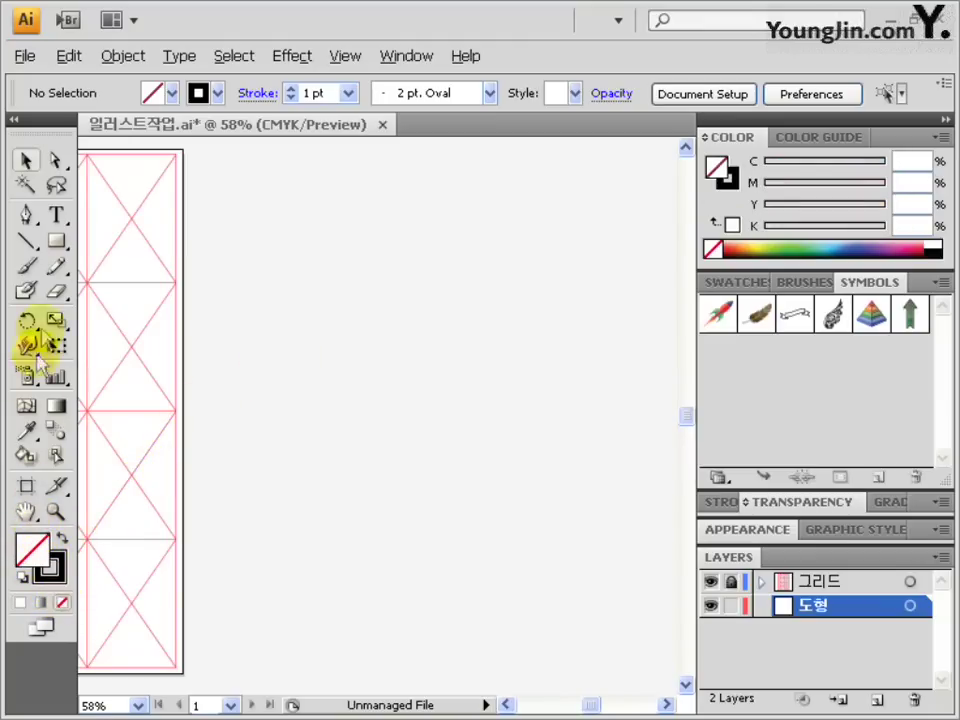
Step: Draw an unfilled circle about 80 mm in diameter with the Ellipse tool in the empty area beside the artboard
click(48, 241)
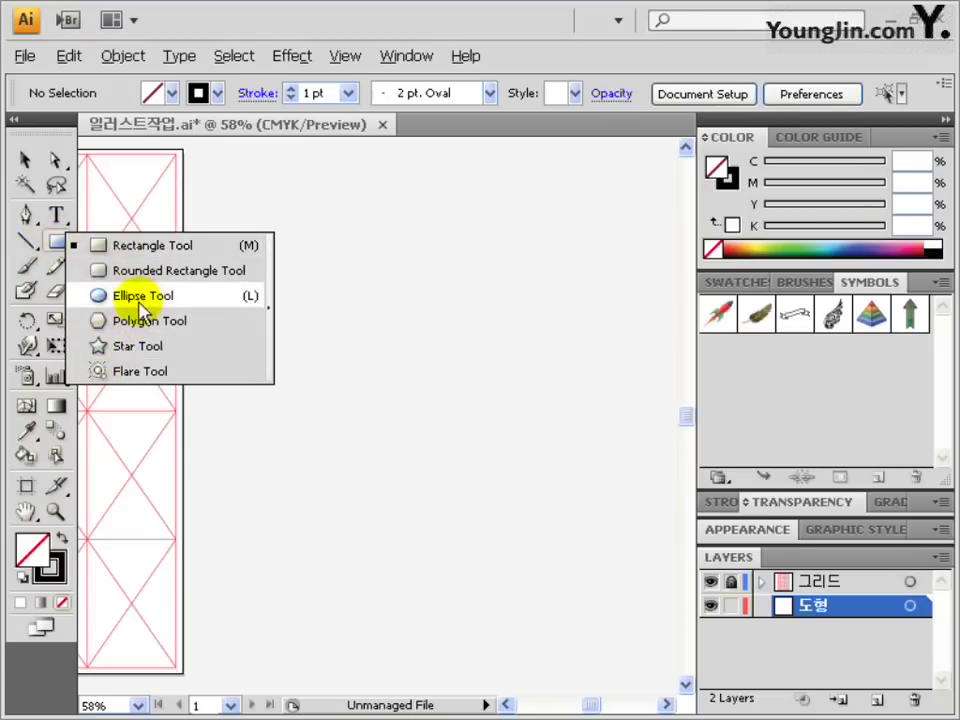
click(141, 296)
drag(229, 236, 381, 332)
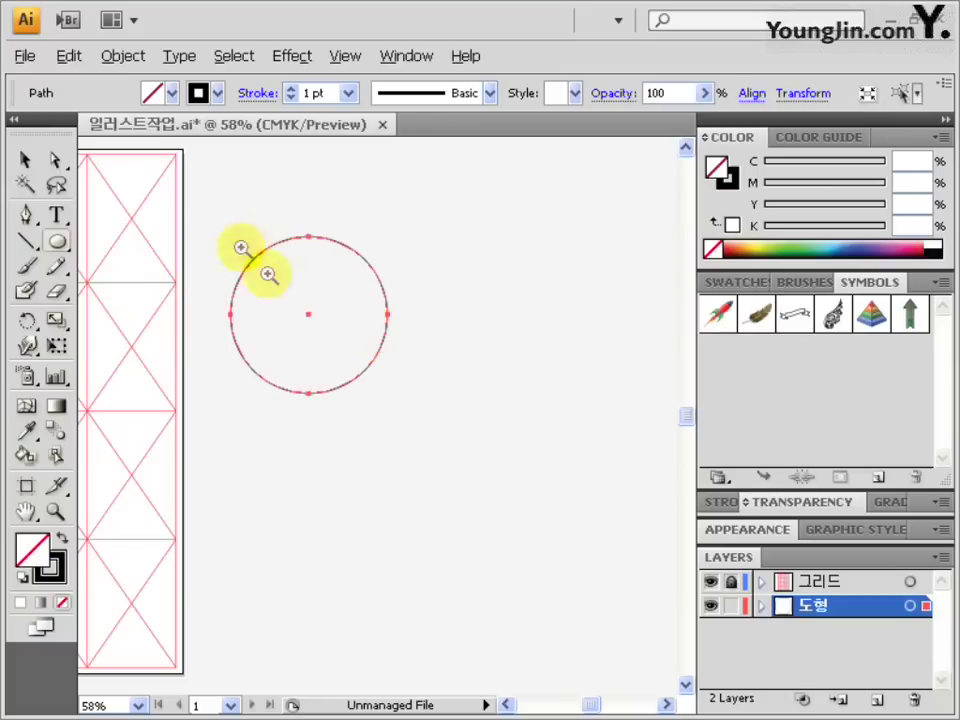
Step: Show the rulers and place a vertical and a horizontal guide crossing at the circle's centre
click(300, 296)
click(374, 402)
click(375, 403)
drag(424, 441, 346, 318)
key(ctrl+r)
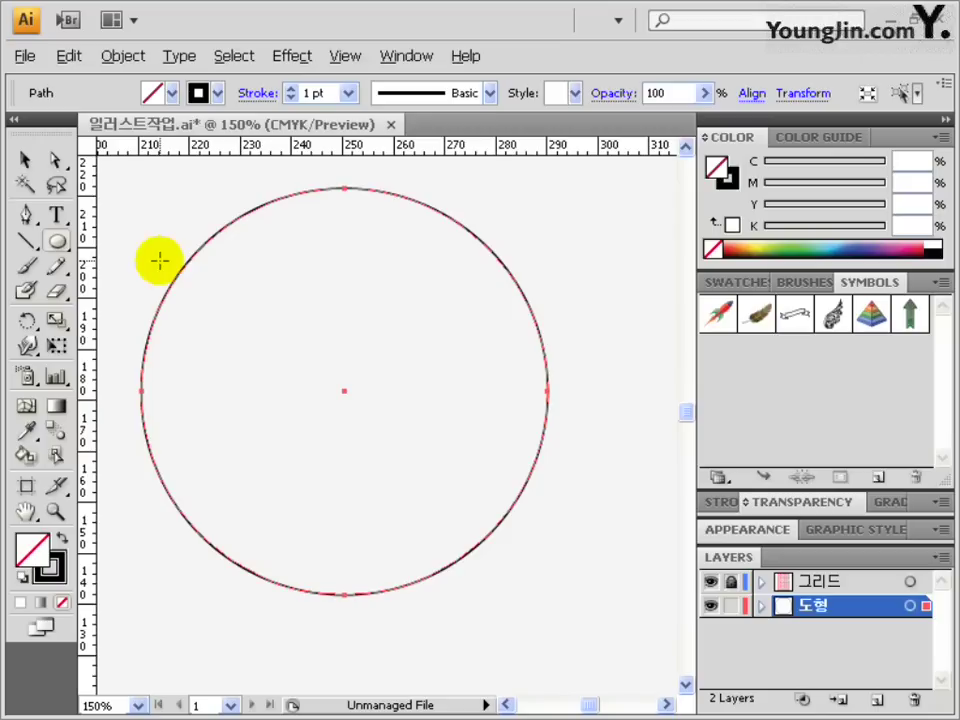
click(26, 160)
drag(93, 228, 344, 197)
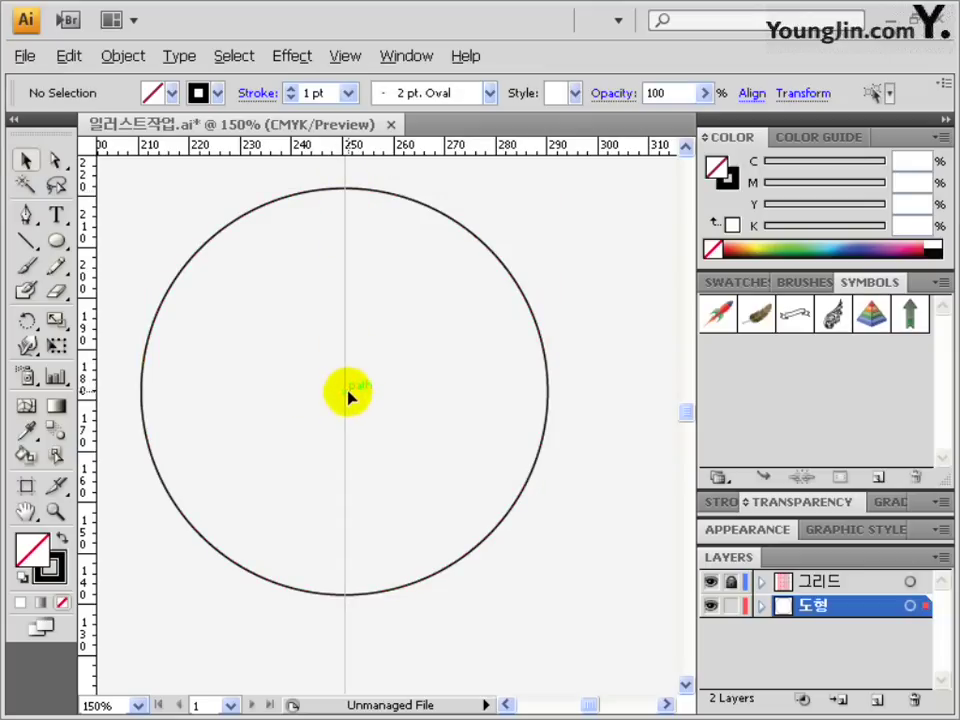
drag(250, 152, 141, 394)
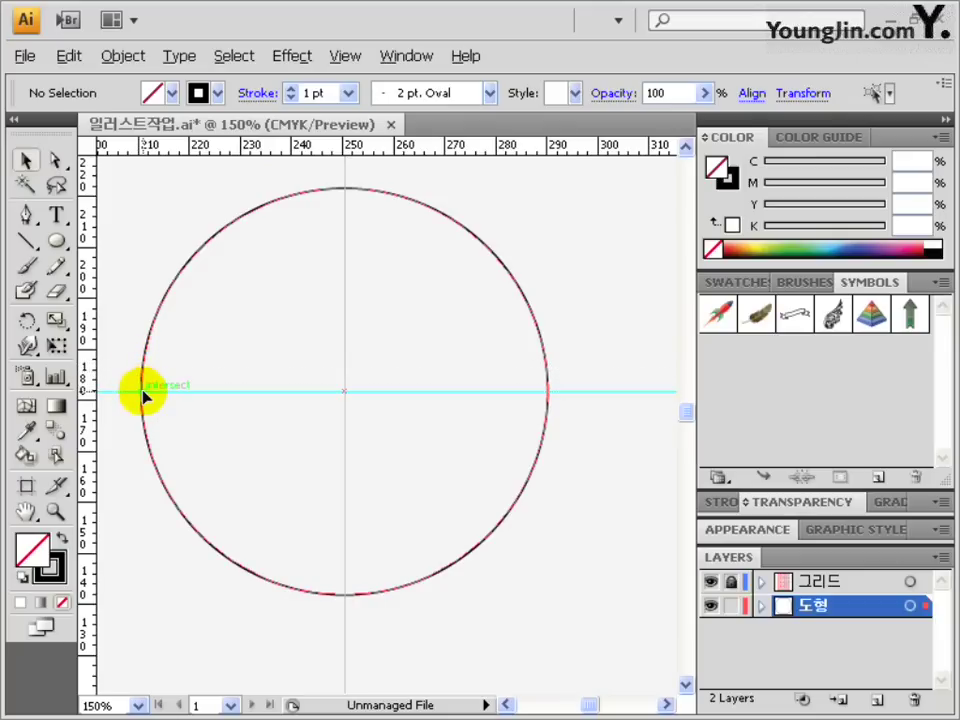
click(345, 356)
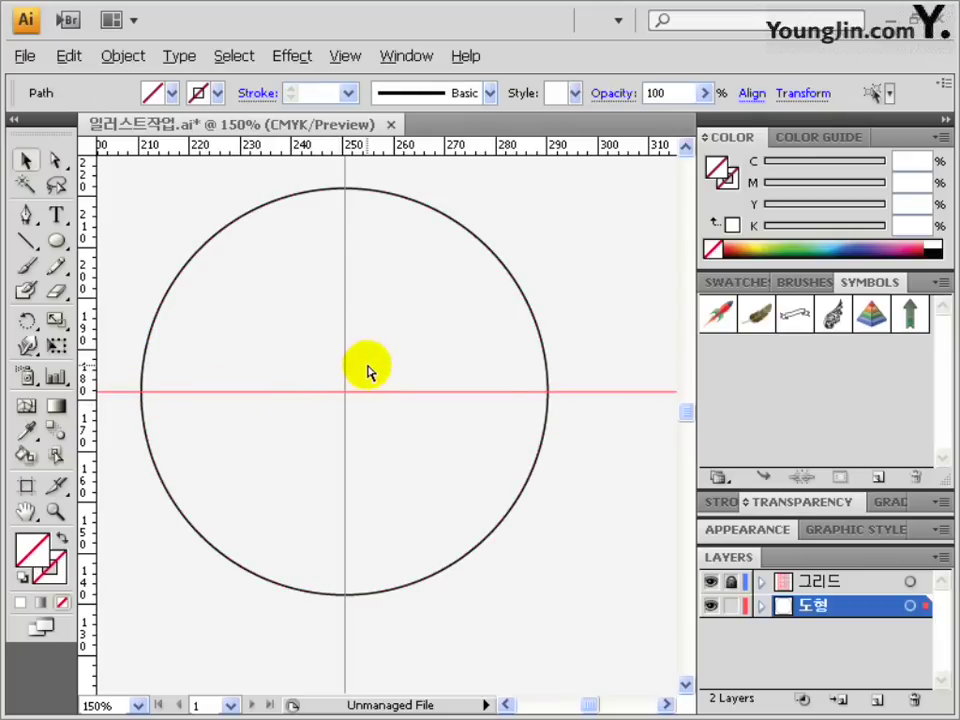
click(352, 374)
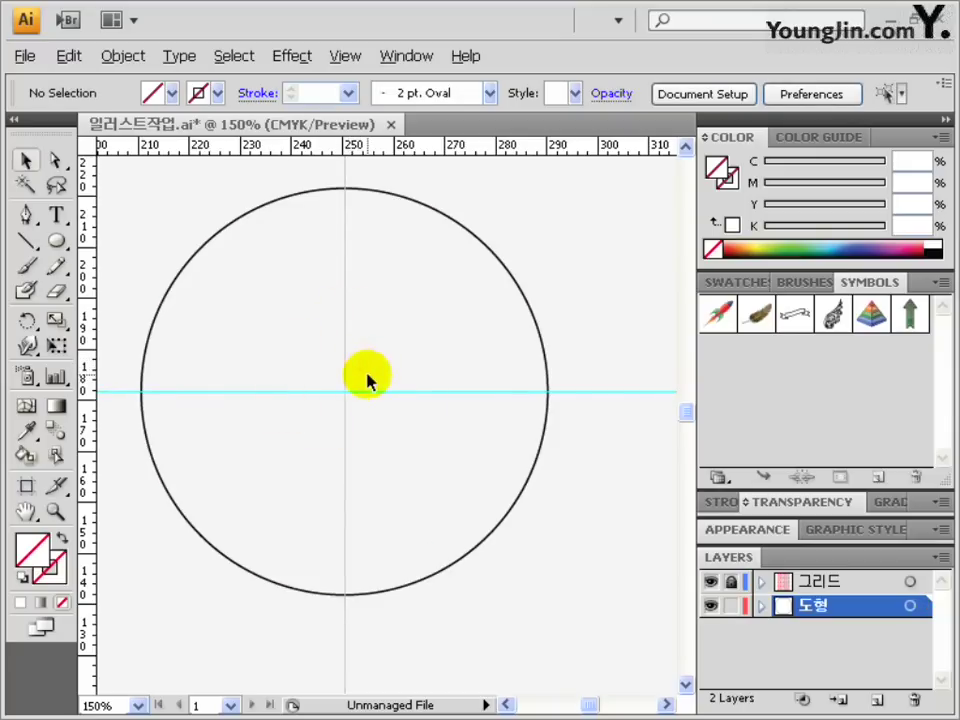
Step: Create a uniformly scaled-down copy of the circle, about 16 mm across, using its top anchor point as the scaling origin
click(229, 211)
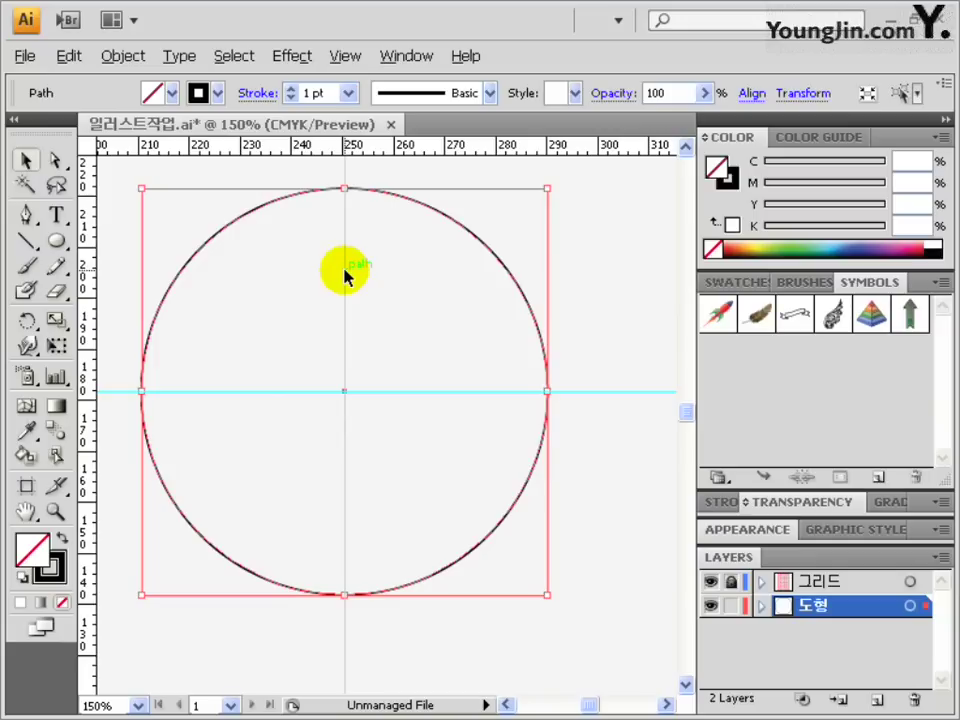
click(57, 321)
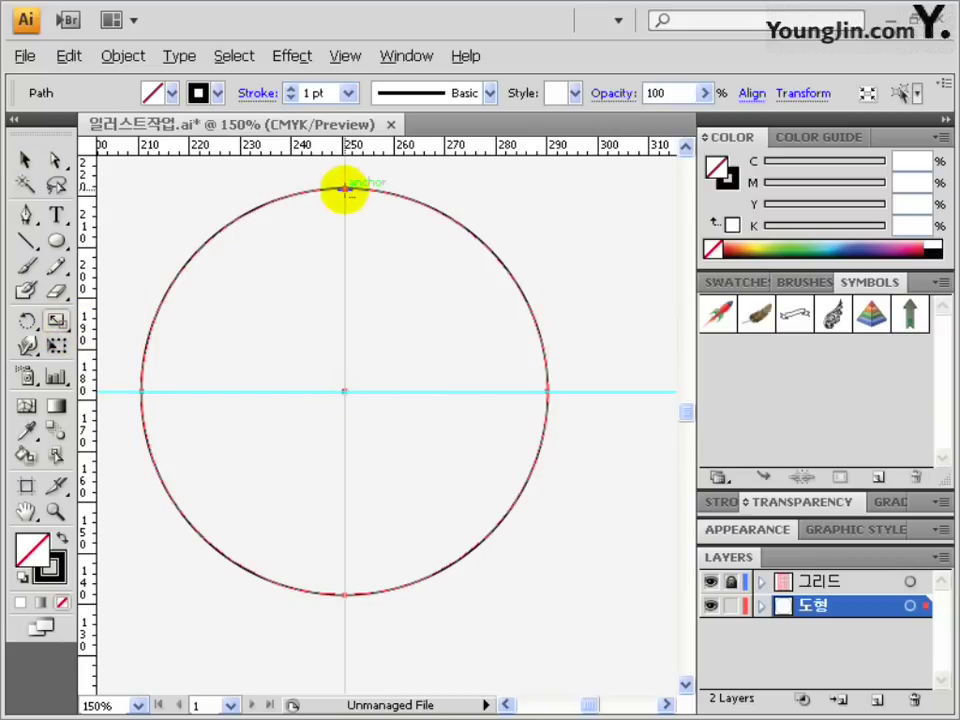
alt+click(344, 188)
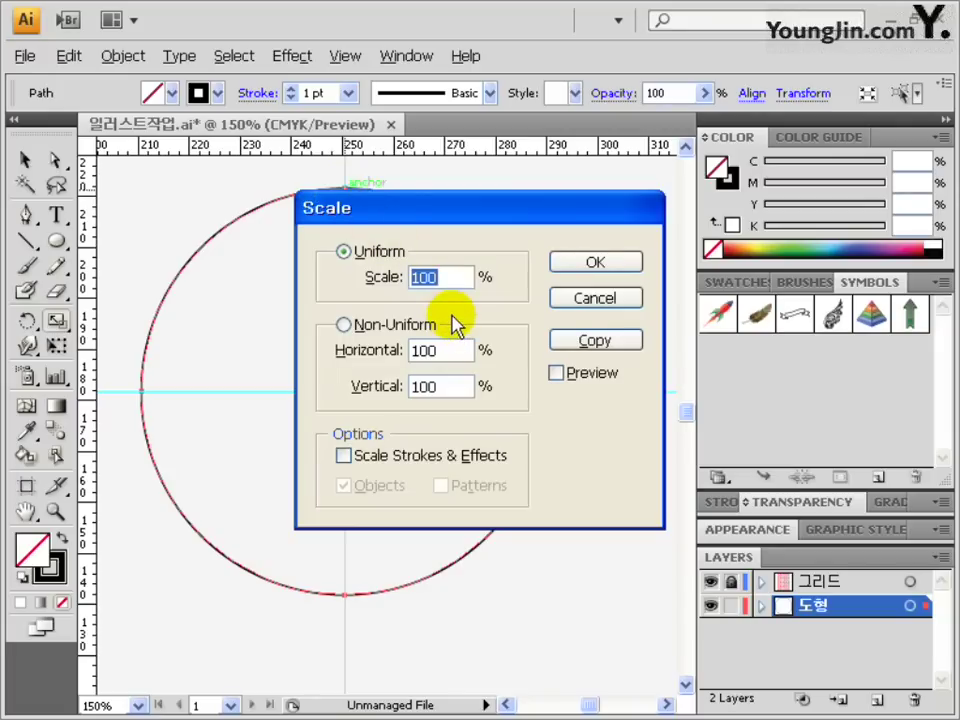
click(568, 343)
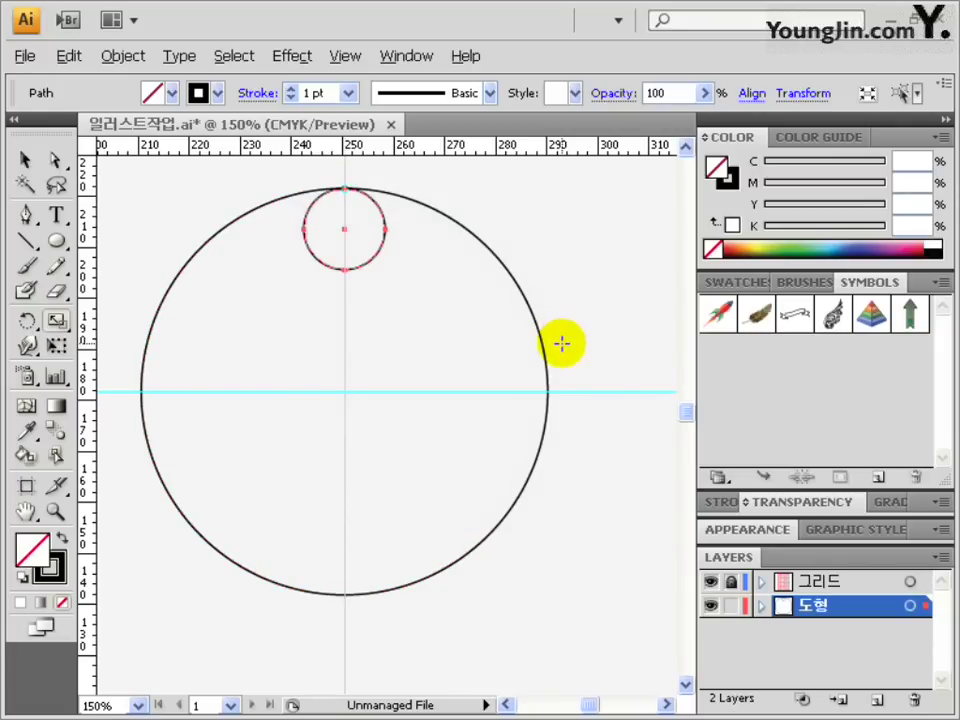
Step: Draw an arc from the large circle's right anchor point to the centre of the small circle with the Arc tool
click(30, 241)
click(78, 276)
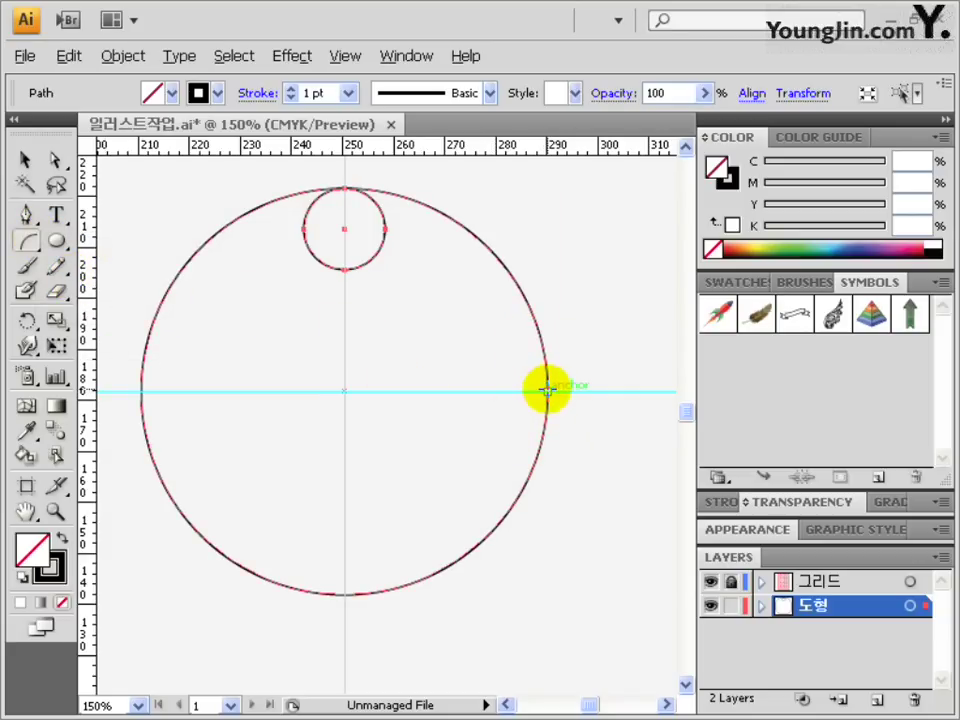
drag(547, 391, 343, 226)
key(ctrl+1)
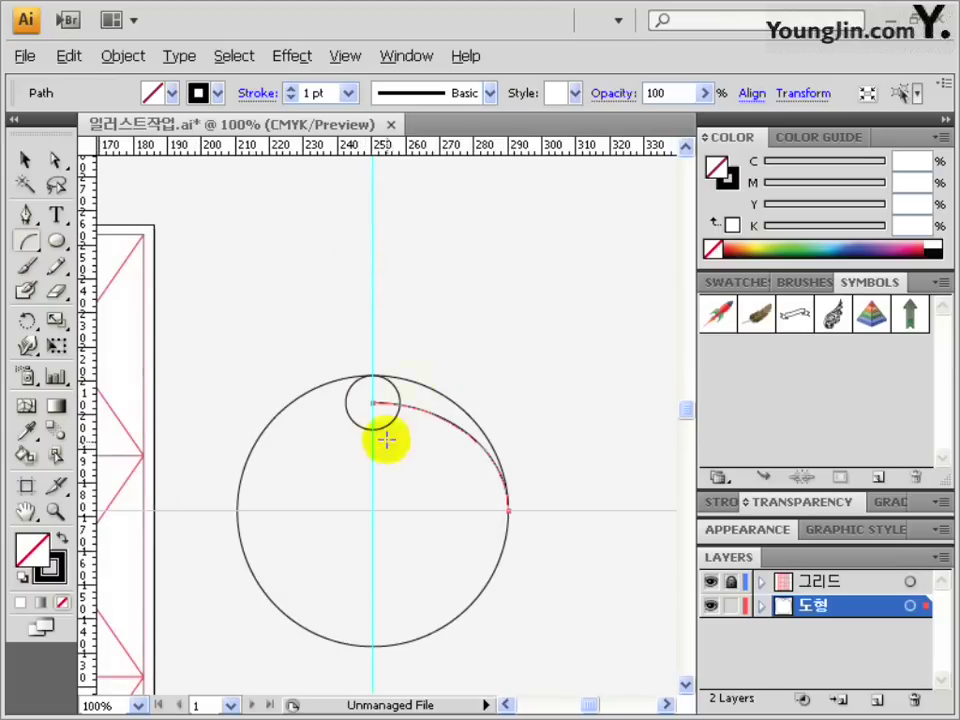
Step: Close the arc with the Pen tool into a shape running up the vertical guide, across above the circle and down to the arc's other end
click(27, 218)
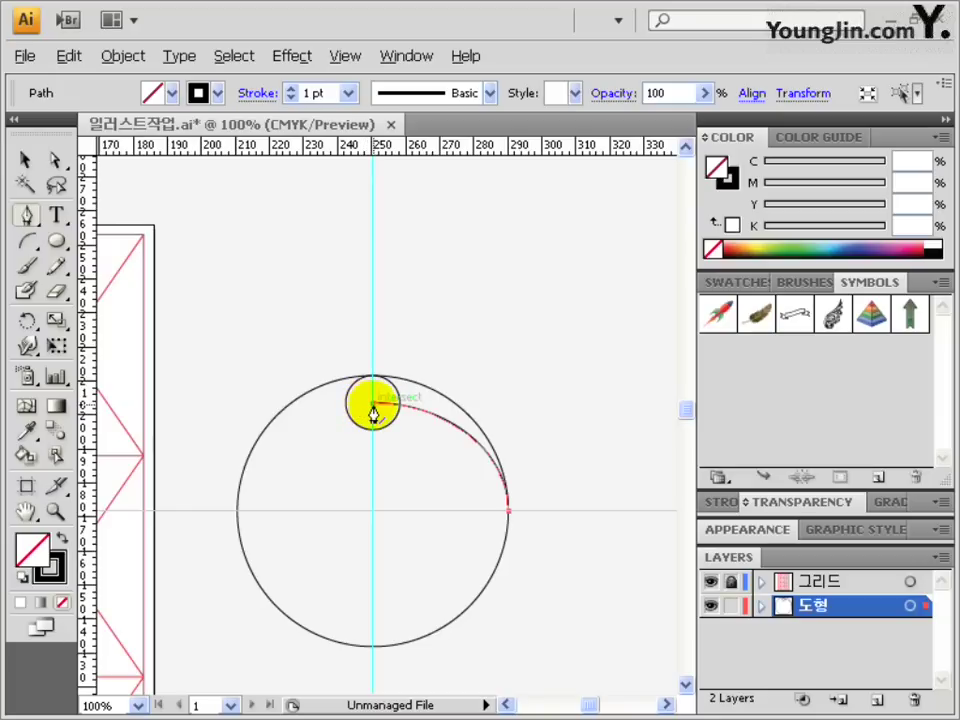
click(372, 403)
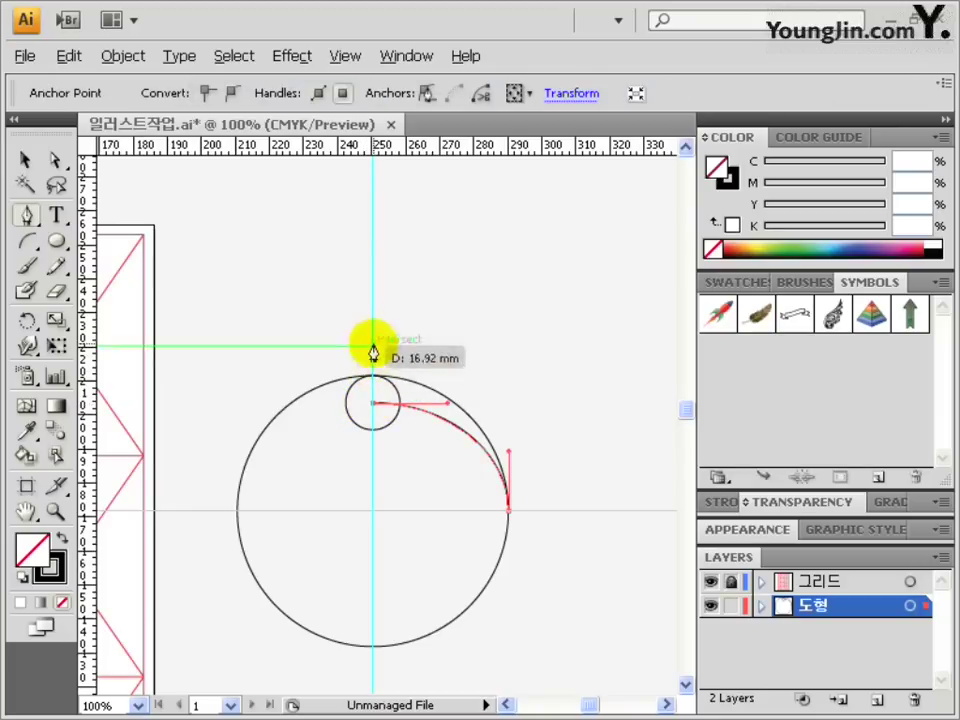
click(372, 294)
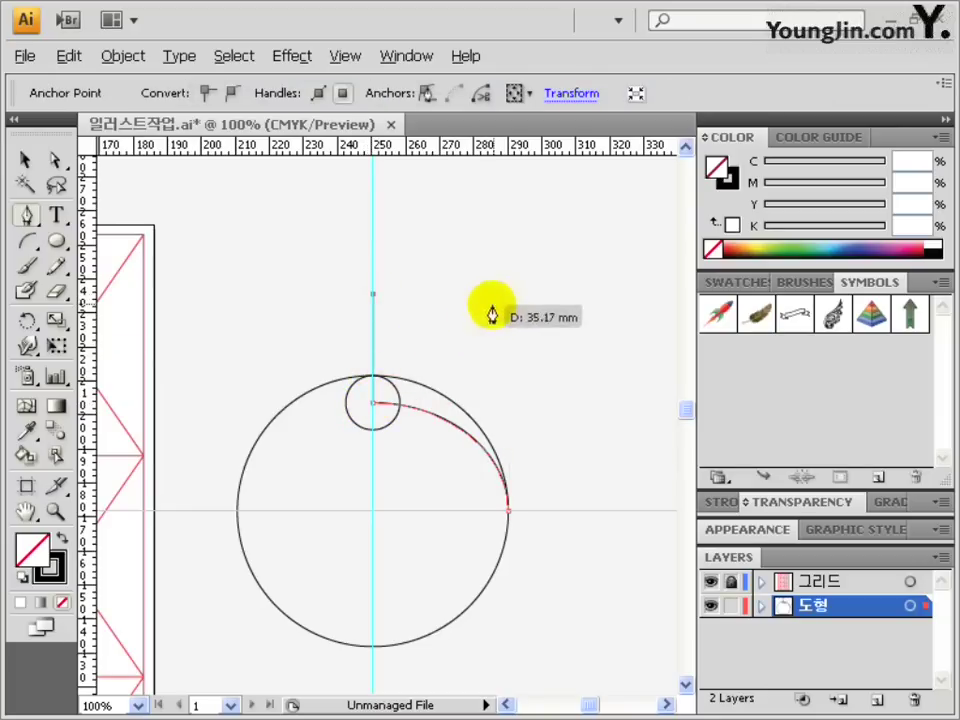
click(508, 512)
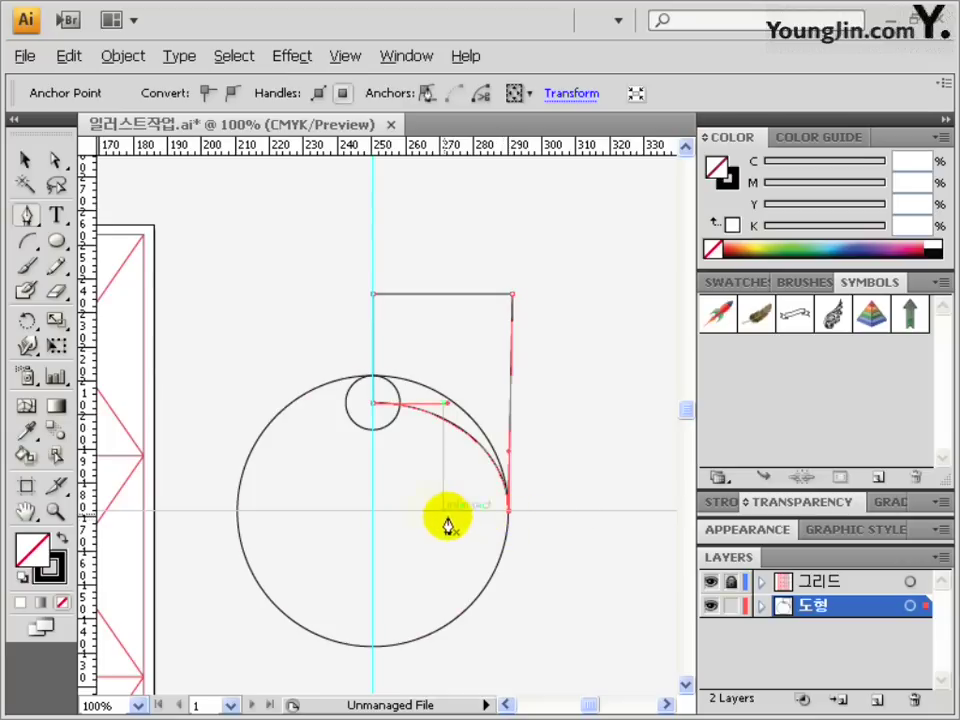
Step: Intersect the large circle with the closed pen shape using Pathfinder, and unite the resulting crescent with the small circle
click(25, 160)
click(374, 386)
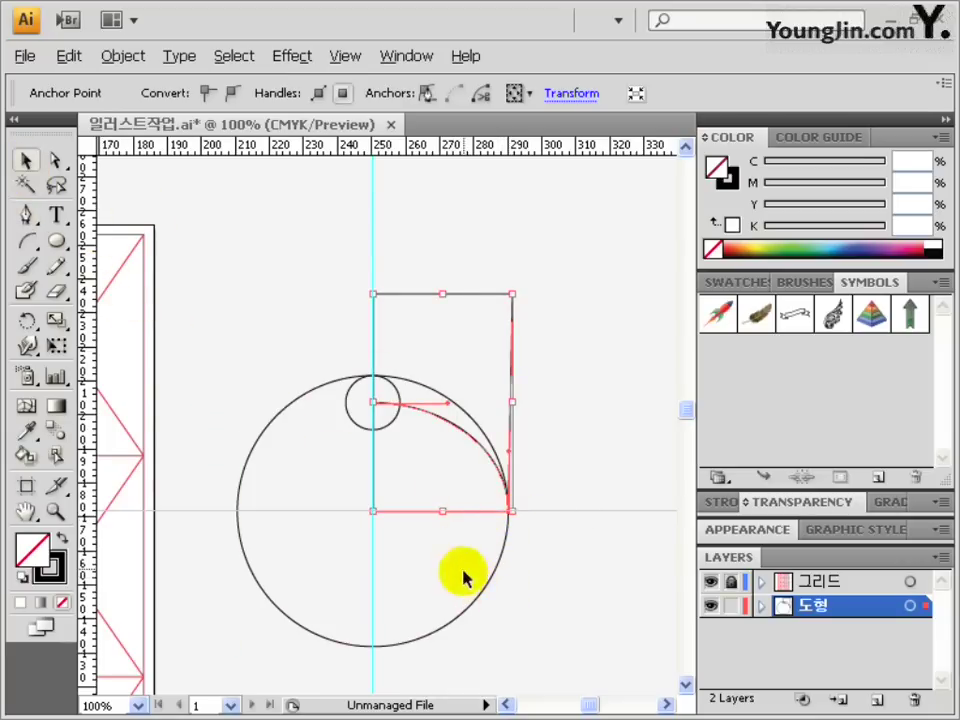
shift+click(481, 595)
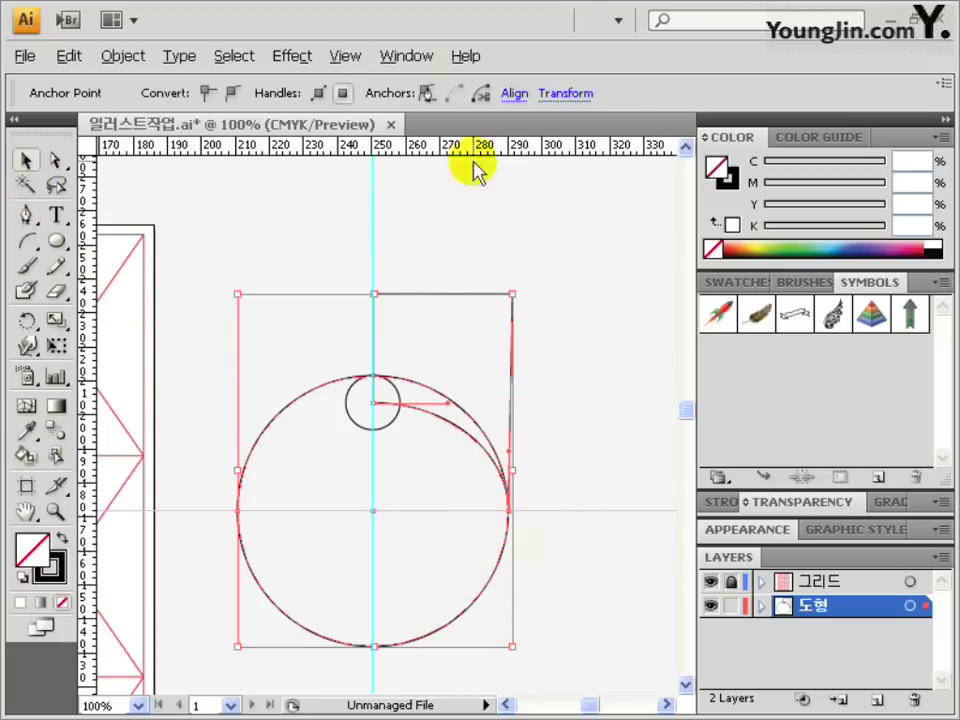
click(406, 55)
click(508, 558)
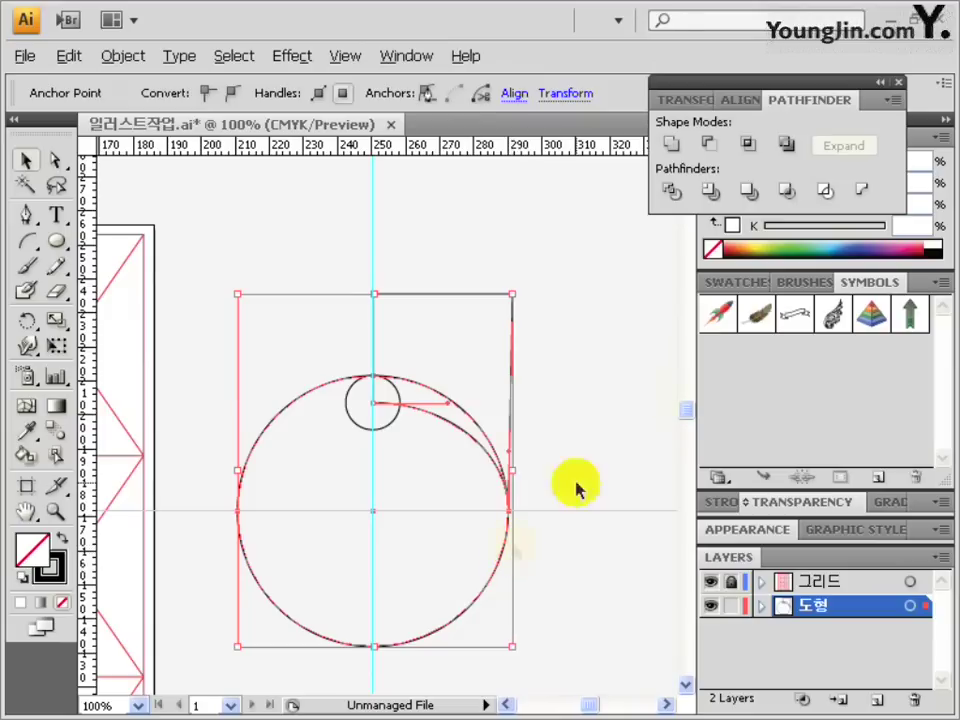
click(747, 146)
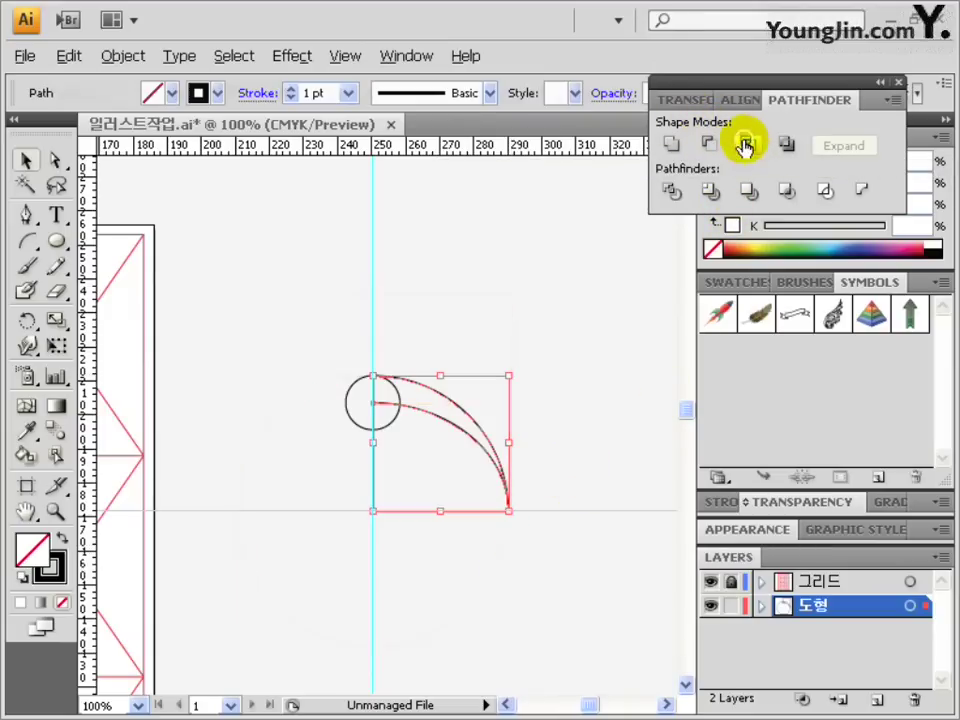
drag(326, 343, 568, 531)
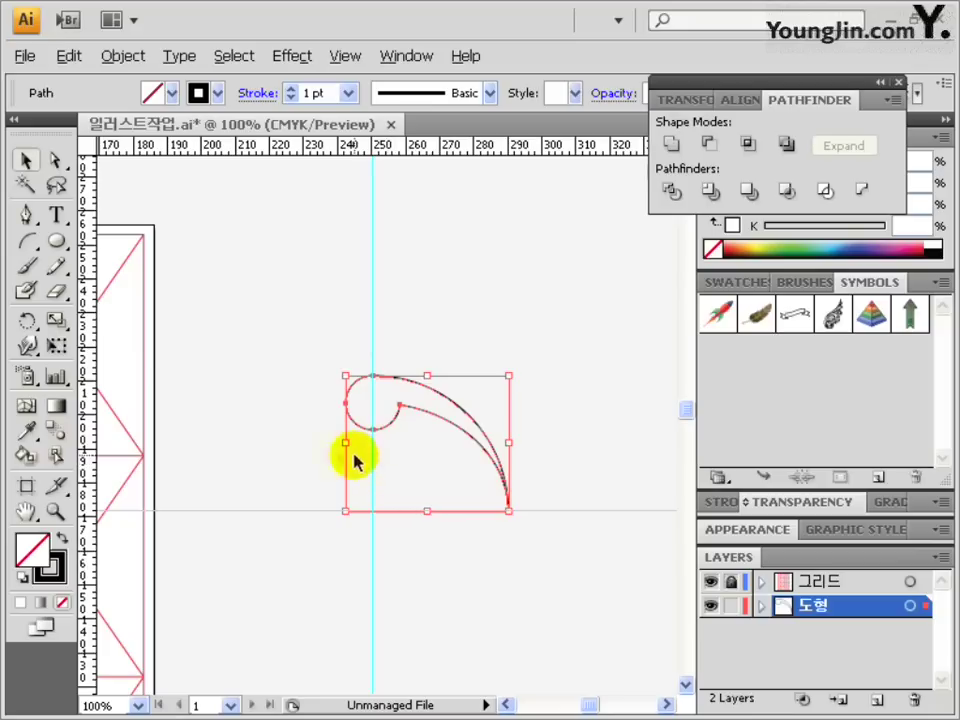
Step: Create a copy of the comma shape rotated 90° about the guide intersection, and repeat it twice to complete a ring of four
click(26, 321)
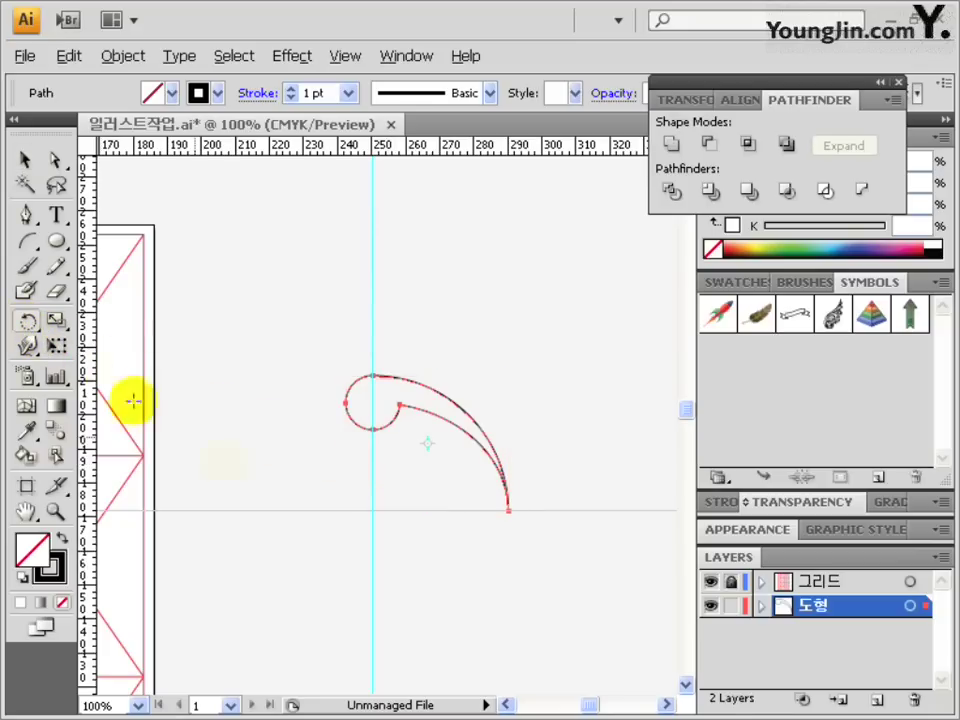
alt+click(372, 511)
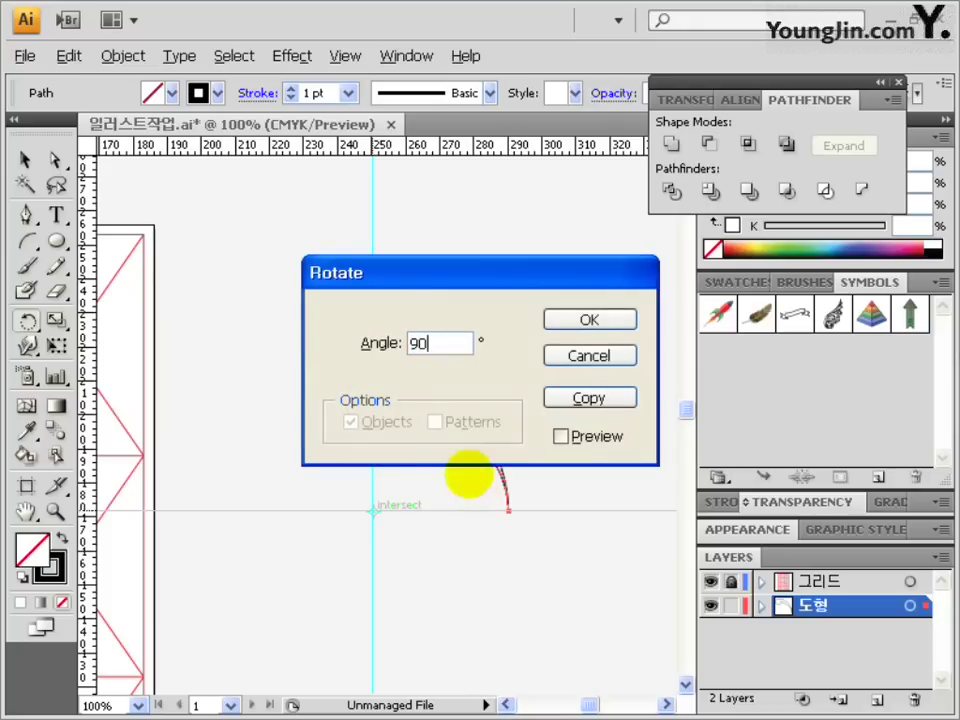
click(572, 400)
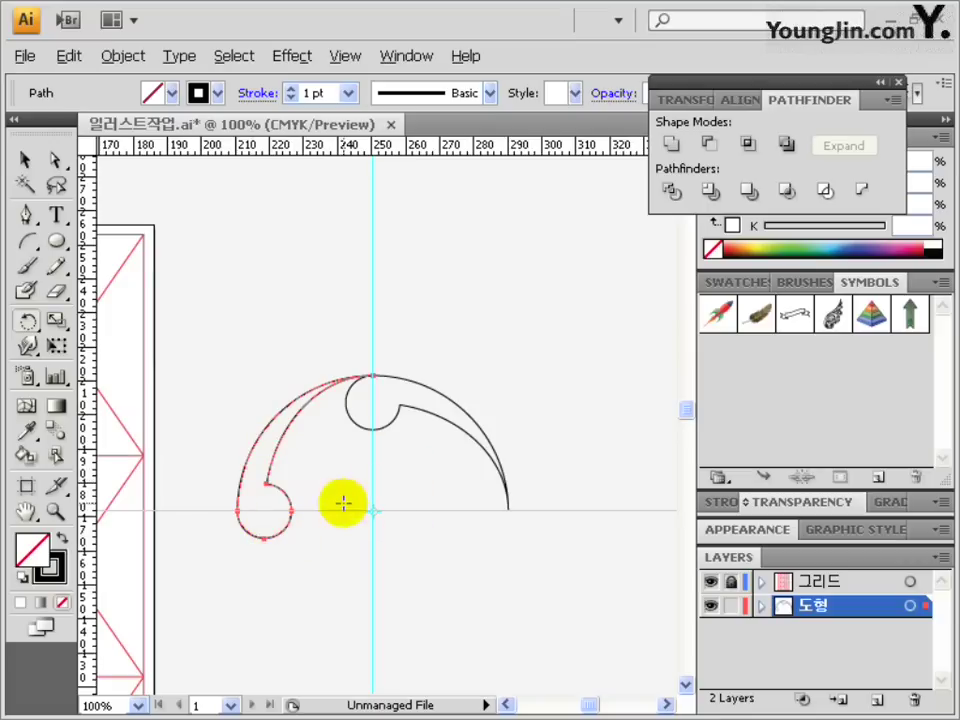
key(ctrl+d)
key(ctrl+d)
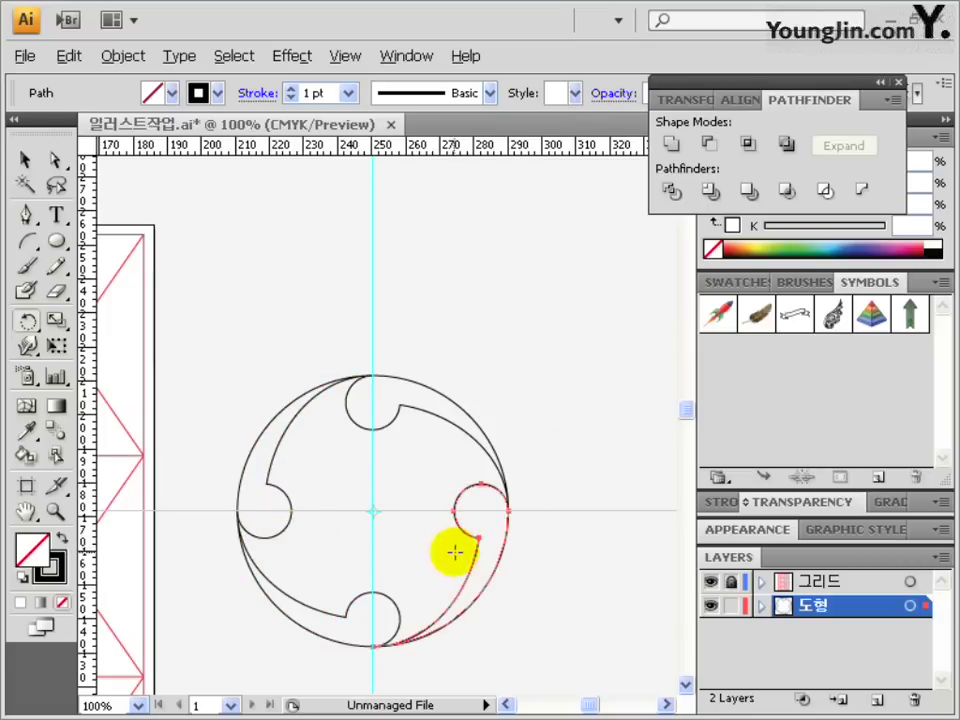
Step: Select all four comma shapes and group them
click(26, 160)
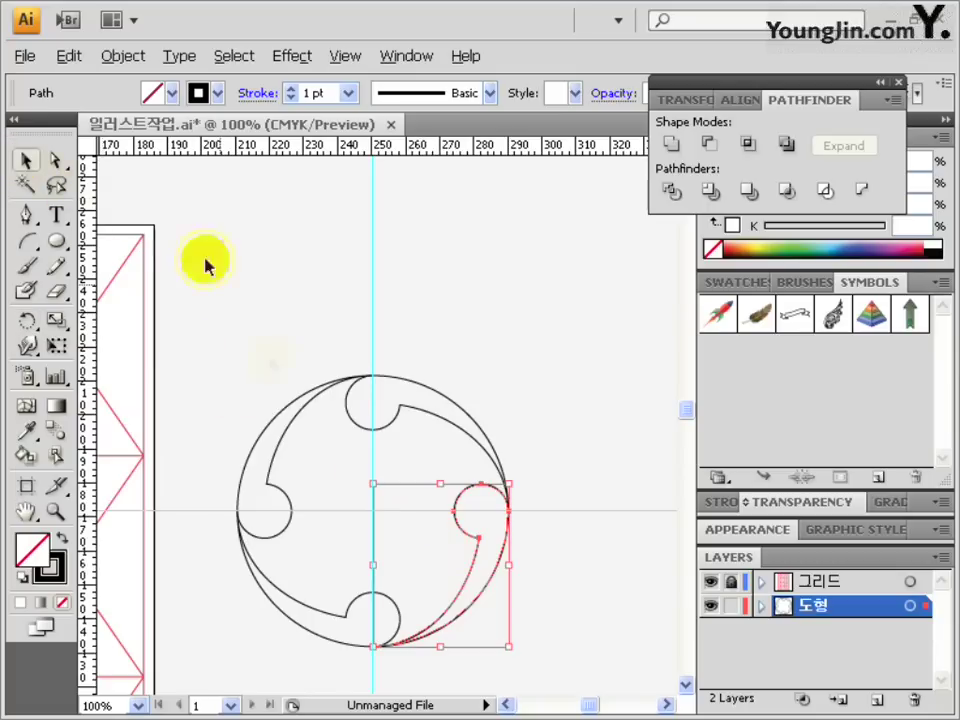
drag(261, 366, 502, 636)
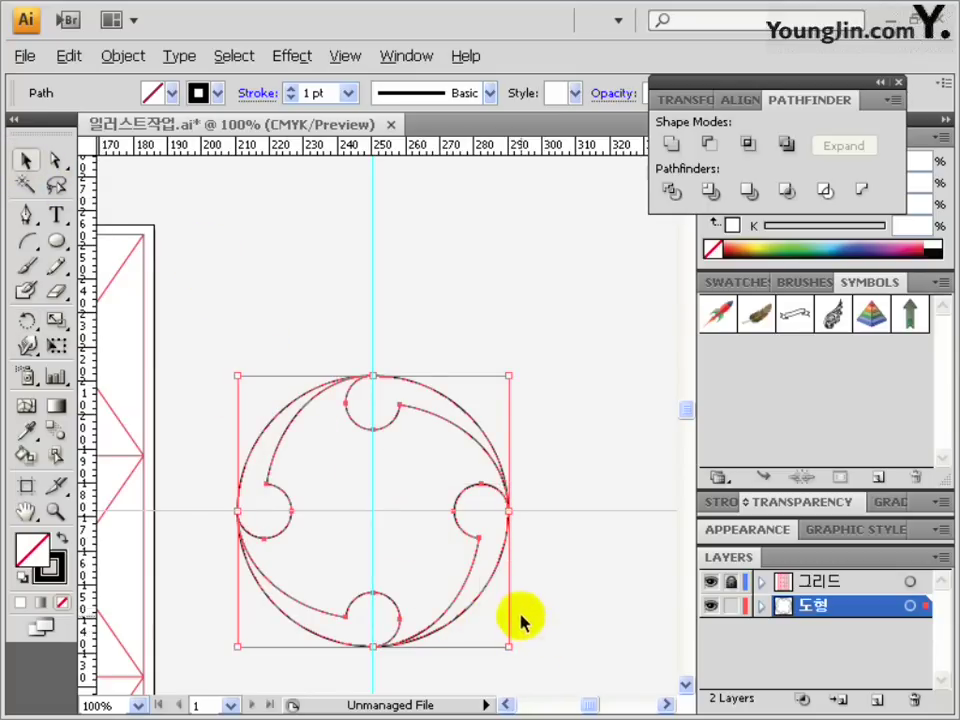
key(ctrl+shift+b)
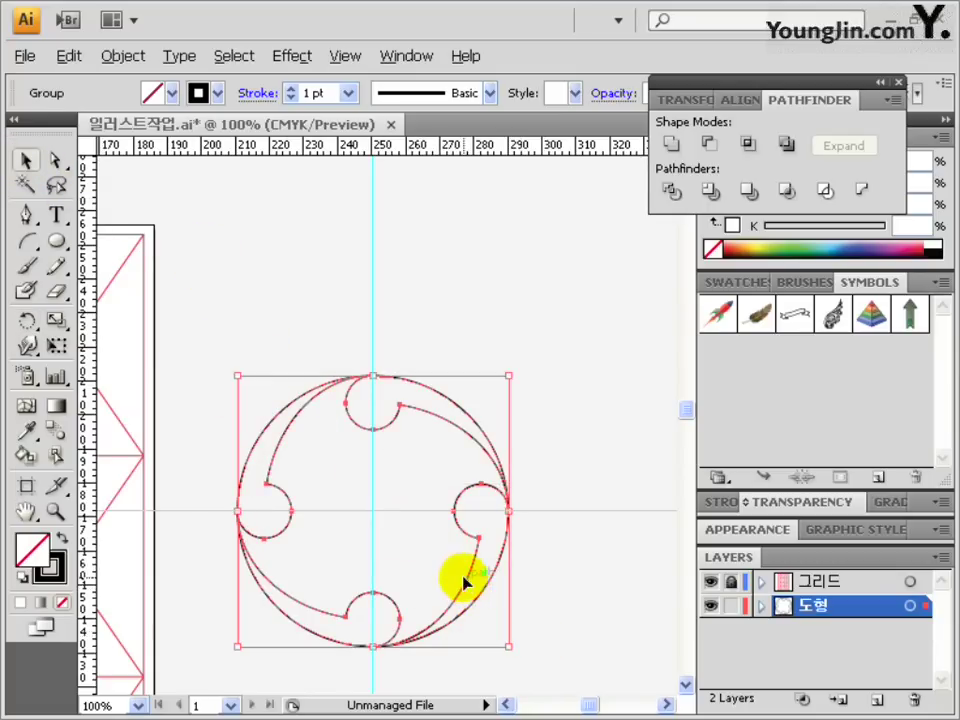
key(ctrl+shift+b)
scroll(414, 542, down, 3)
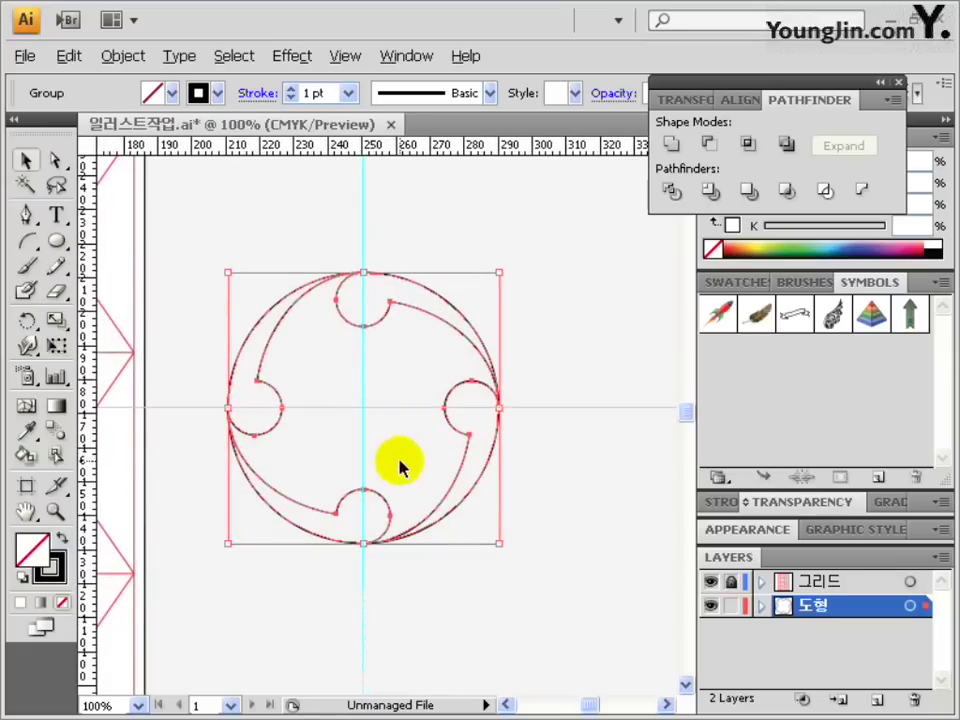
Step: Fill the grouped ring of comma shapes with black
double_click(31, 566)
drag(200, 490, 171, 546)
click(717, 240)
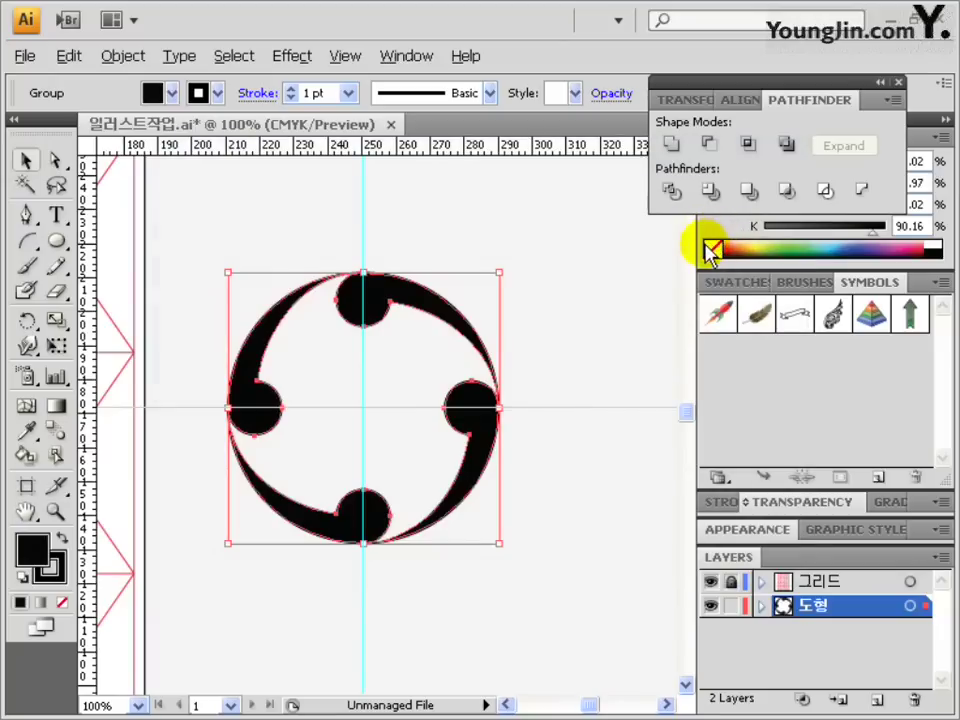
Step: Create a uniformly scaled-down copy of the ring group about its centre, about 40 mm across
double_click(55, 320)
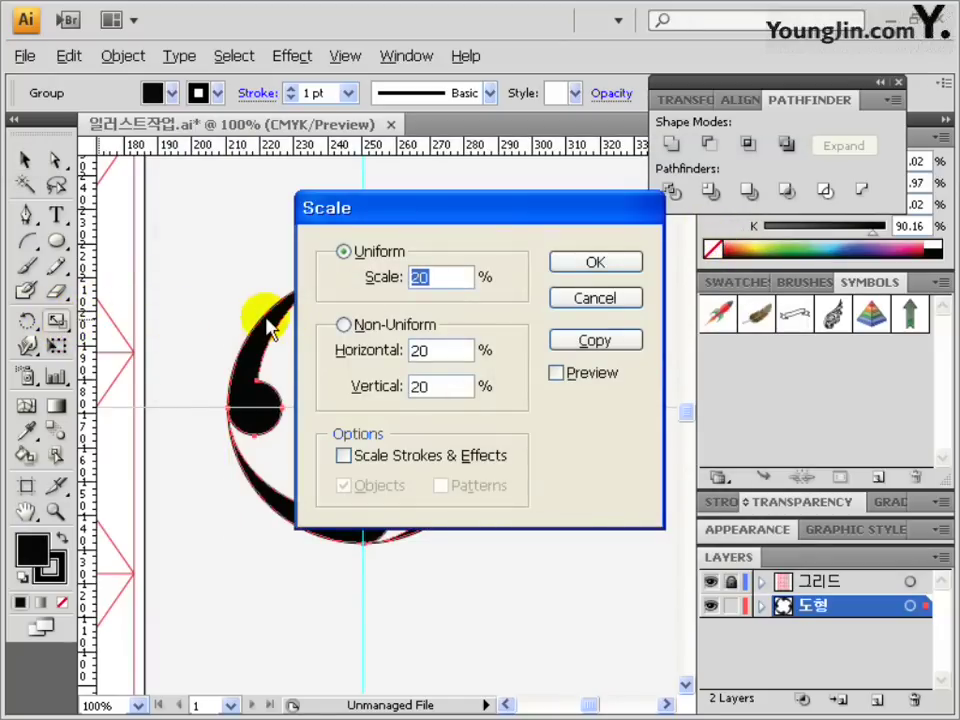
click(582, 344)
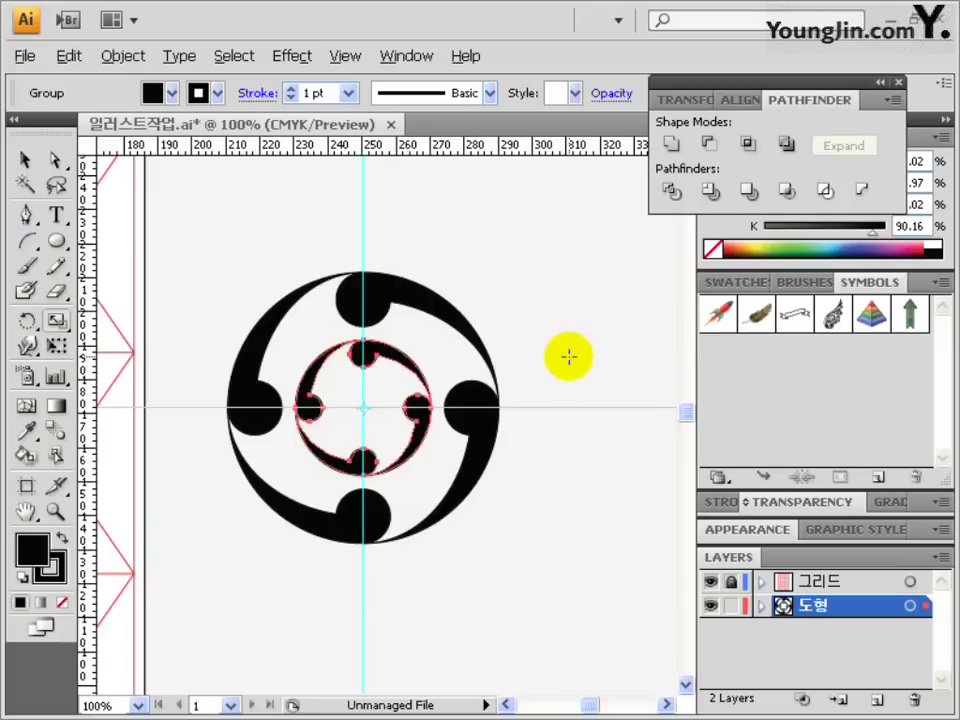
Step: Enlarge the inner ring from its centre to about 49 mm across, touching the outer ring's round heads, and rotate it 45°
click(25, 160)
drag(428, 338, 444, 329)
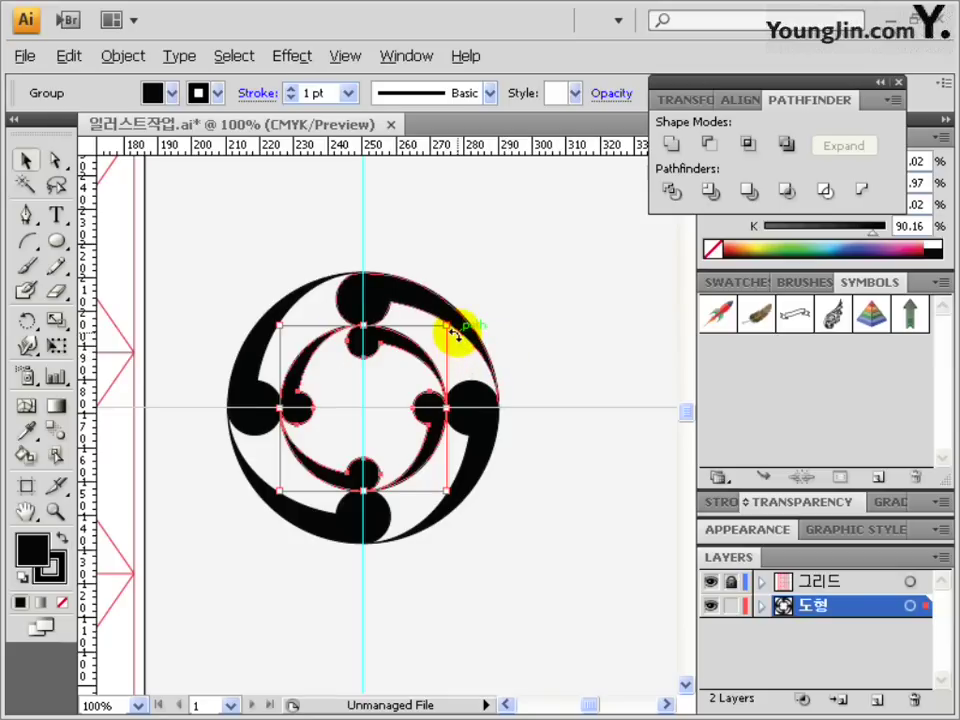
drag(452, 333, 362, 326)
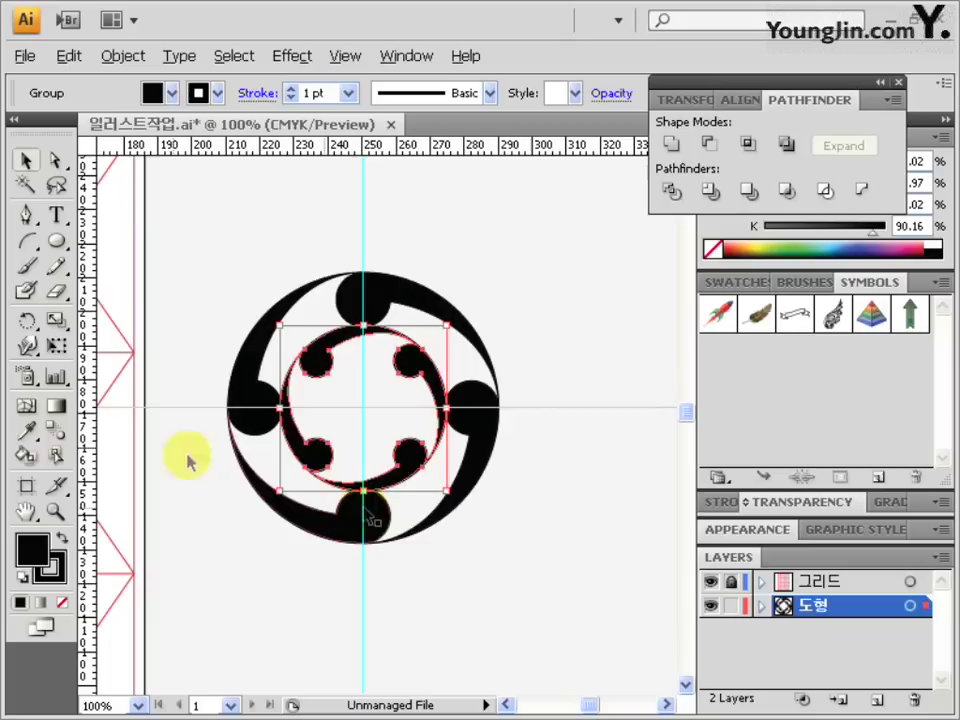
Step: Group the outer and inner rings and move the combined motif over the artboard's top-left corner
drag(237, 268, 549, 557)
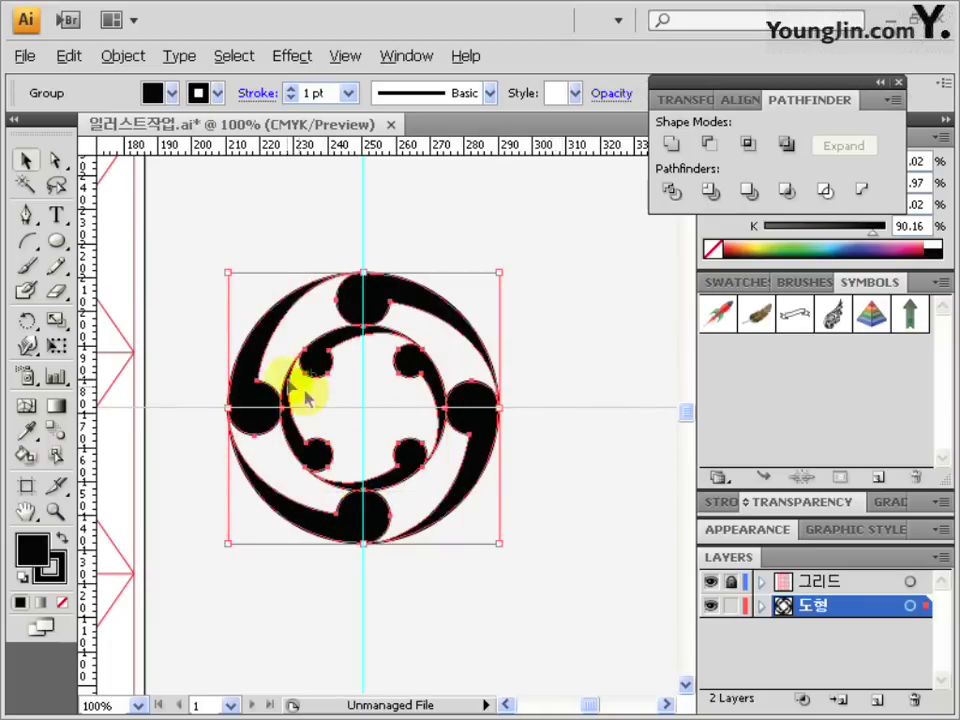
key(ctrl+minus)
key(ctrl+minus)
drag(553, 497, 171, 395)
key(ctrl+plus)
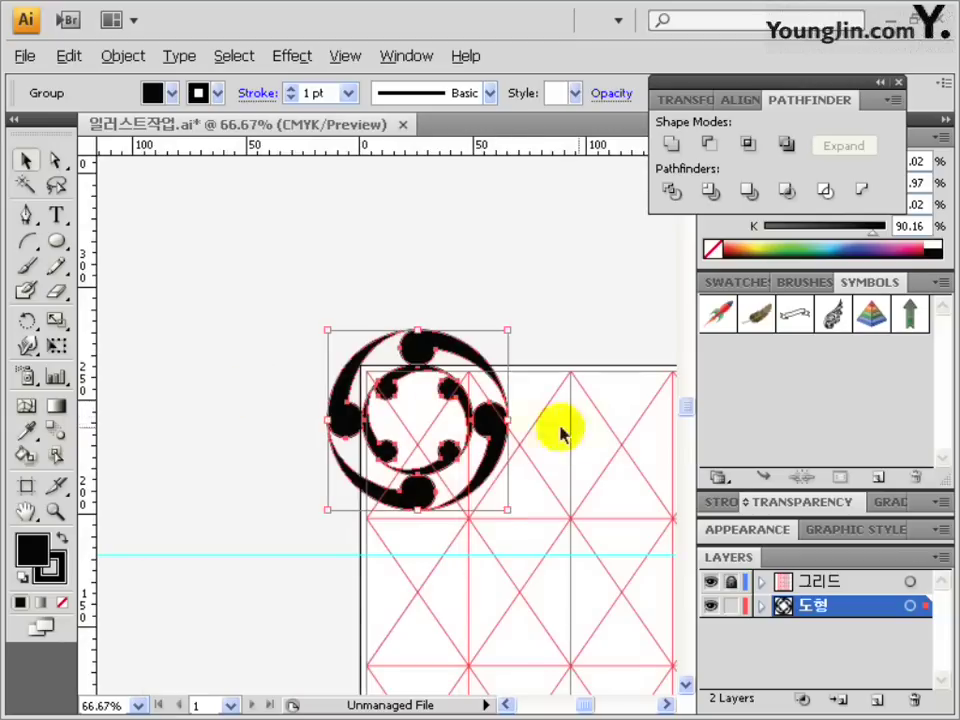
Step: Scale the ring motif down proportionally to about 41 mm across at the artboard corner, and delete both guides
drag(509, 515, 440, 452)
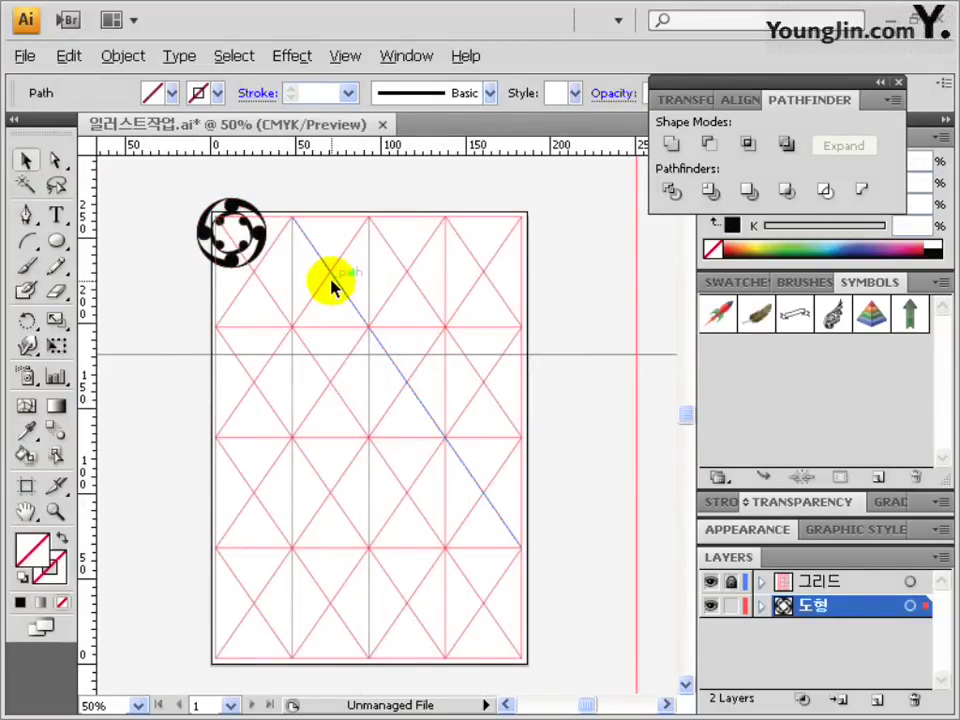
click(641, 369)
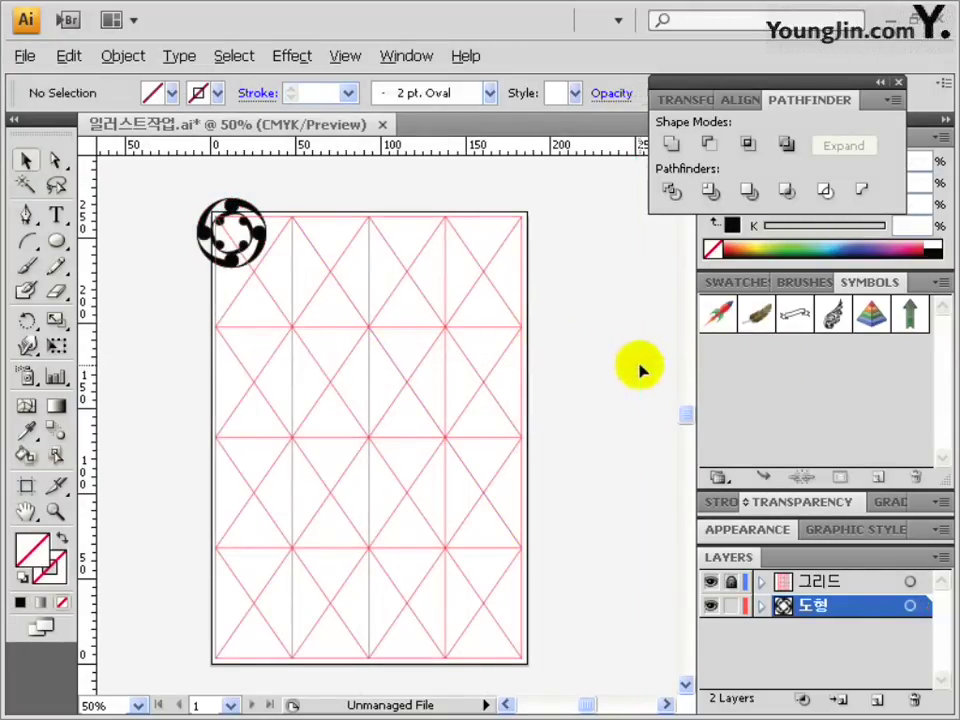
Step: Create a copy of the ring motif reflected across a vertical axis through the grid's top centre anchor point, and save the file
click(230, 230)
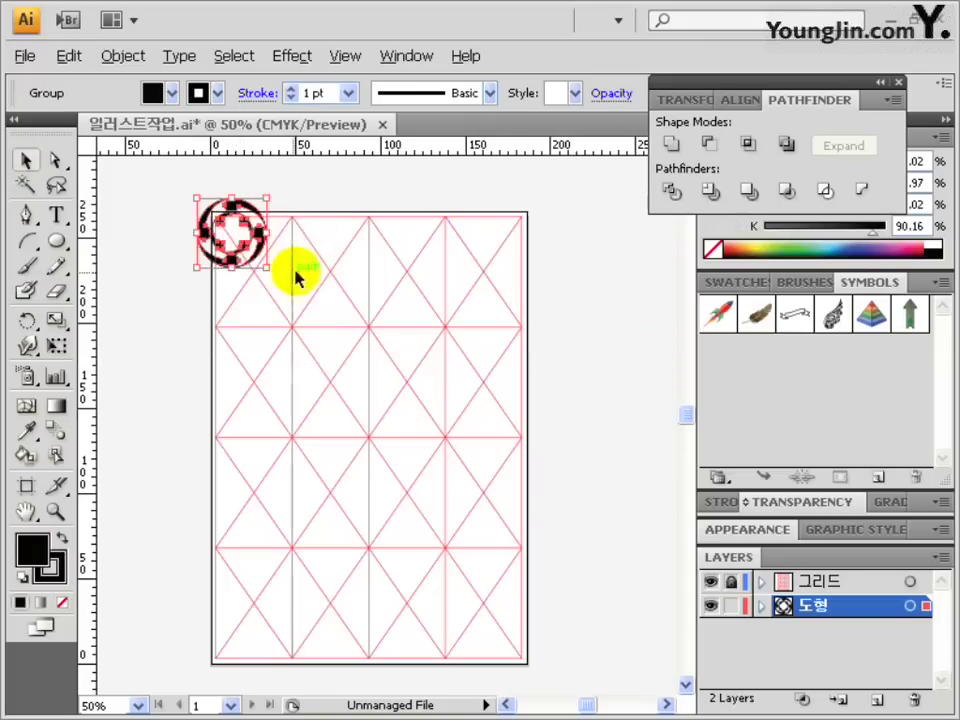
click(24, 322)
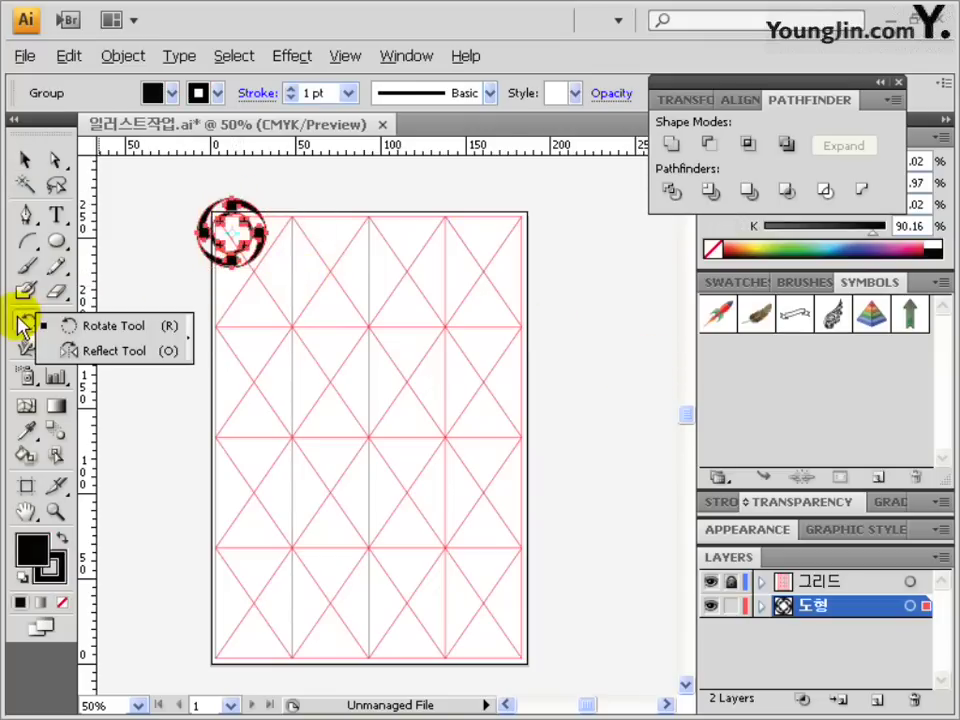
click(118, 354)
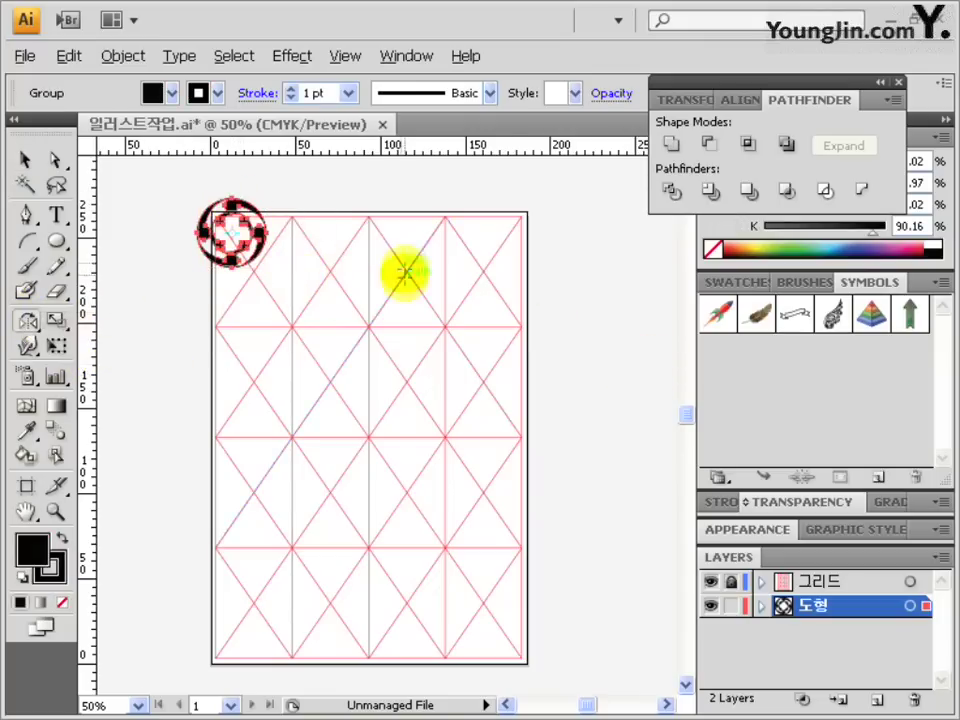
alt+click(367, 215)
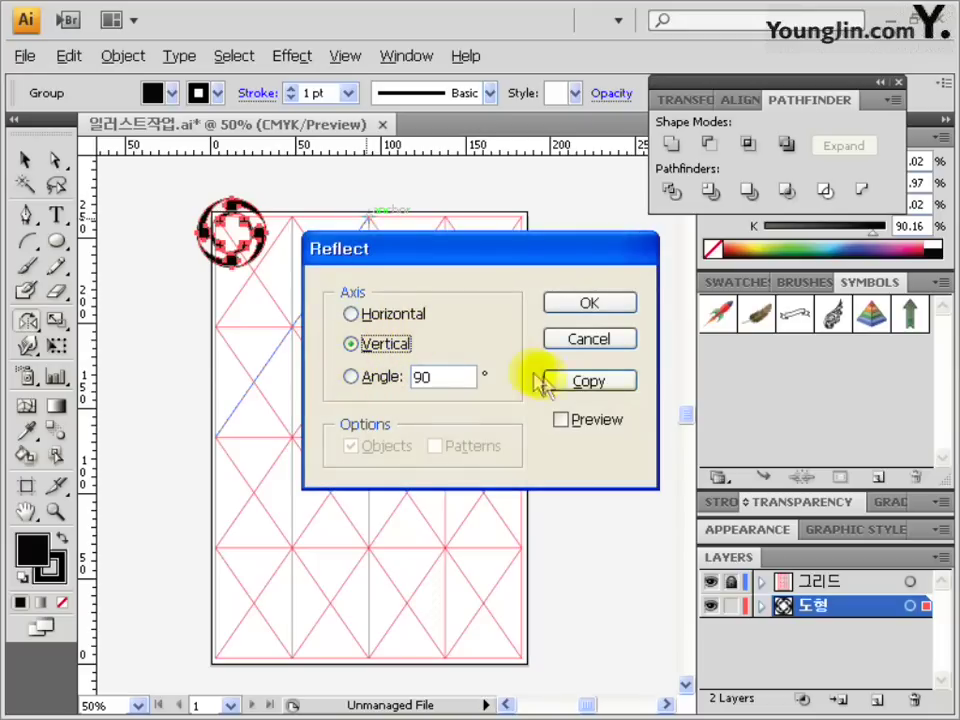
click(570, 385)
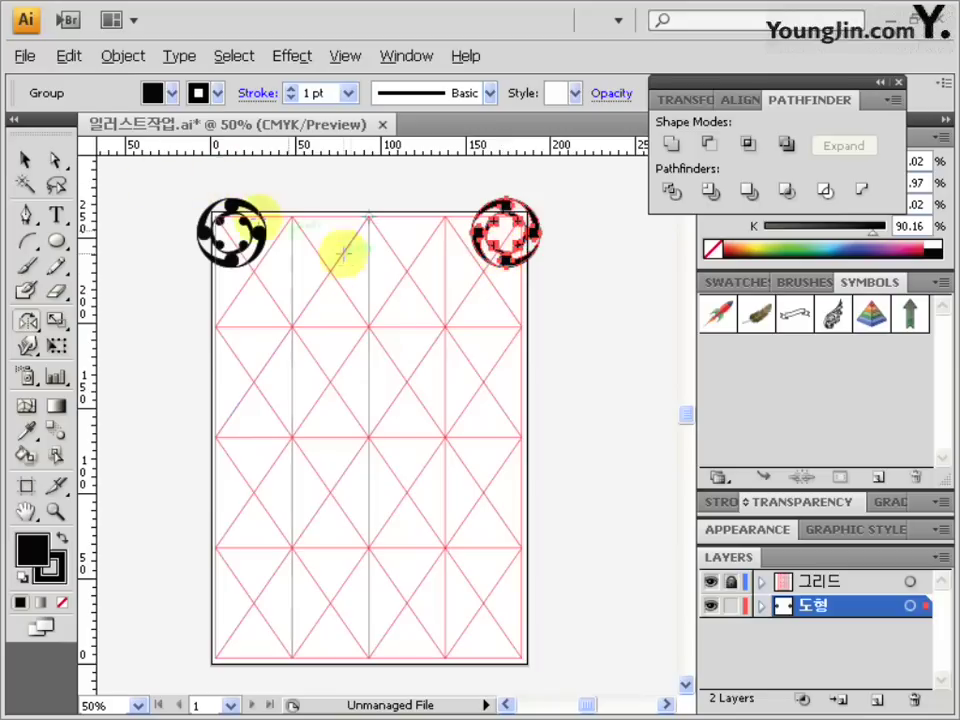
key(ctrl+s)
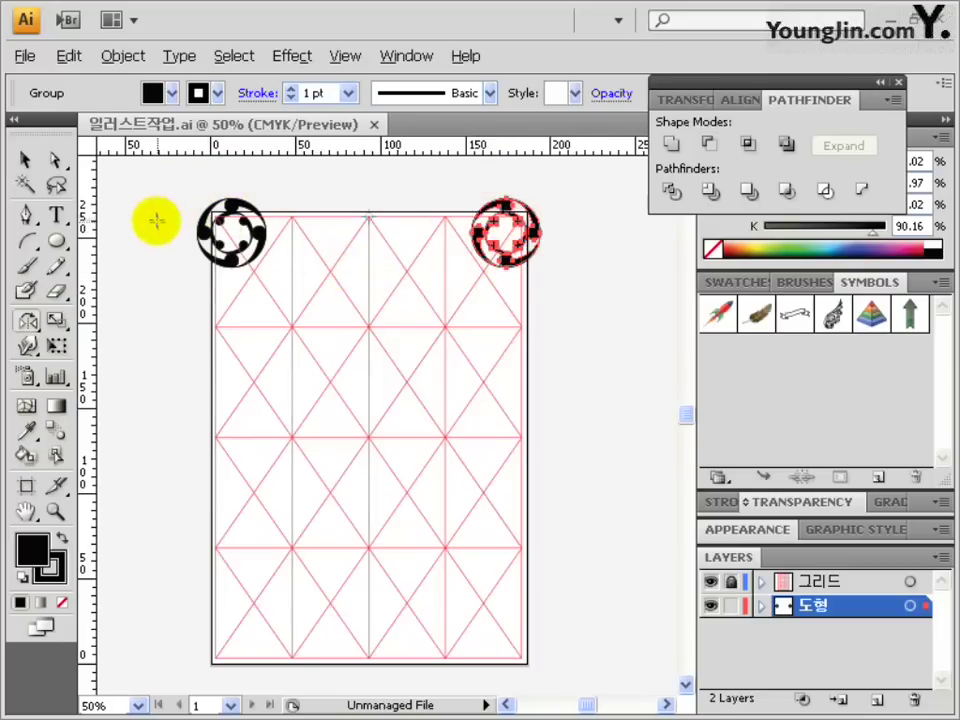
drag(546, 326, 293, 326)
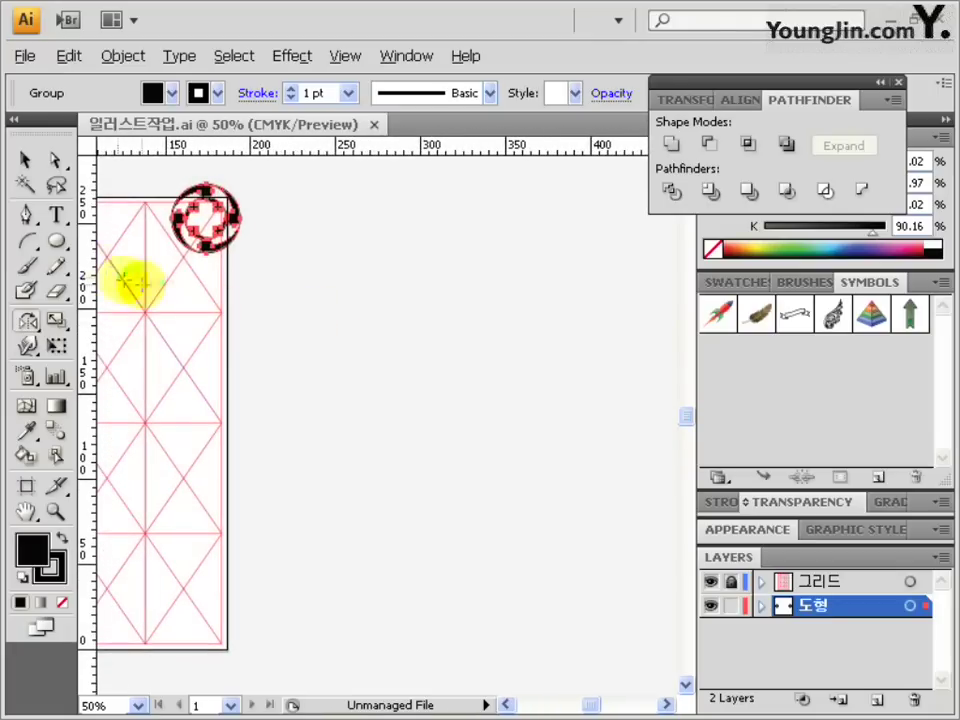
Step: Draw the curl's outer outline with the Pen tool, from the upper tail tip around the round head to the longer lower tail, about 97 mm wide
click(26, 215)
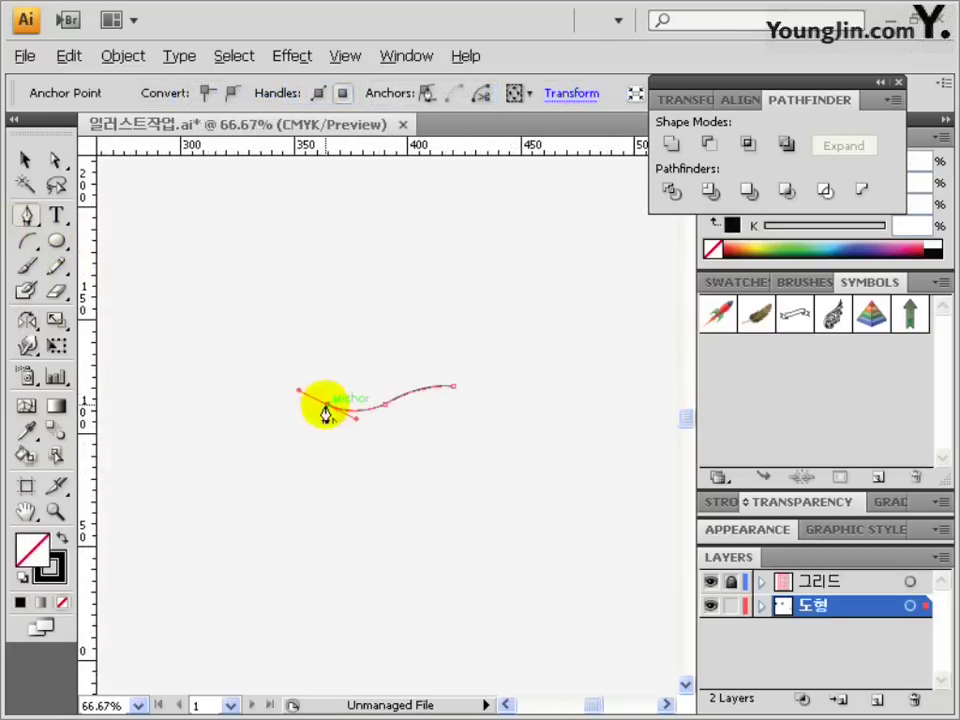
drag(279, 384, 254, 412)
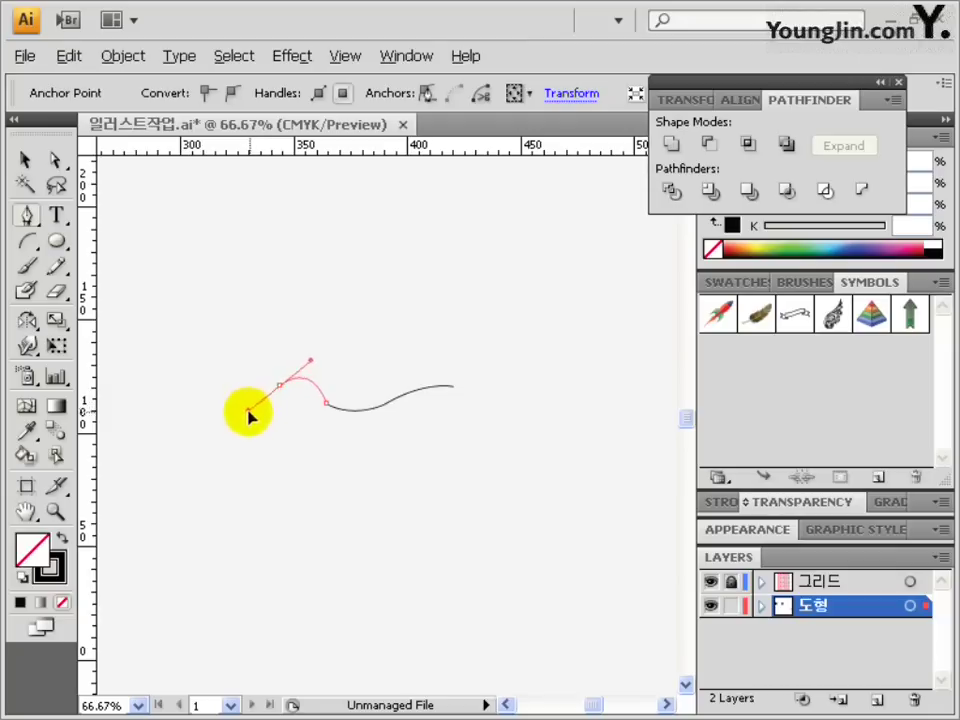
click(279, 385)
drag(279, 433, 376, 457)
click(338, 455)
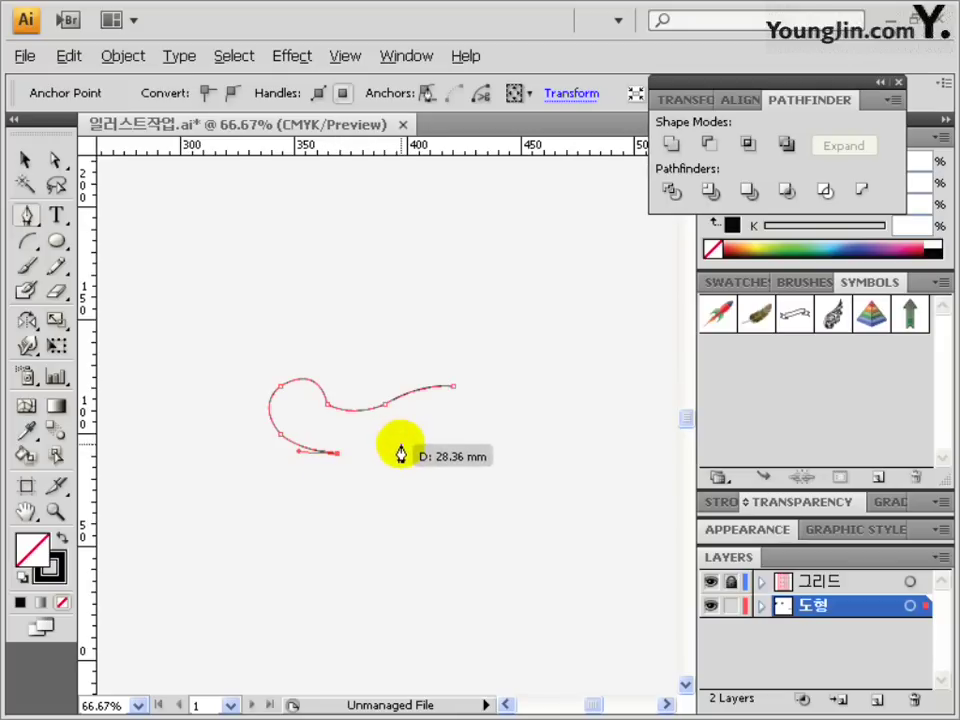
drag(388, 454, 416, 434)
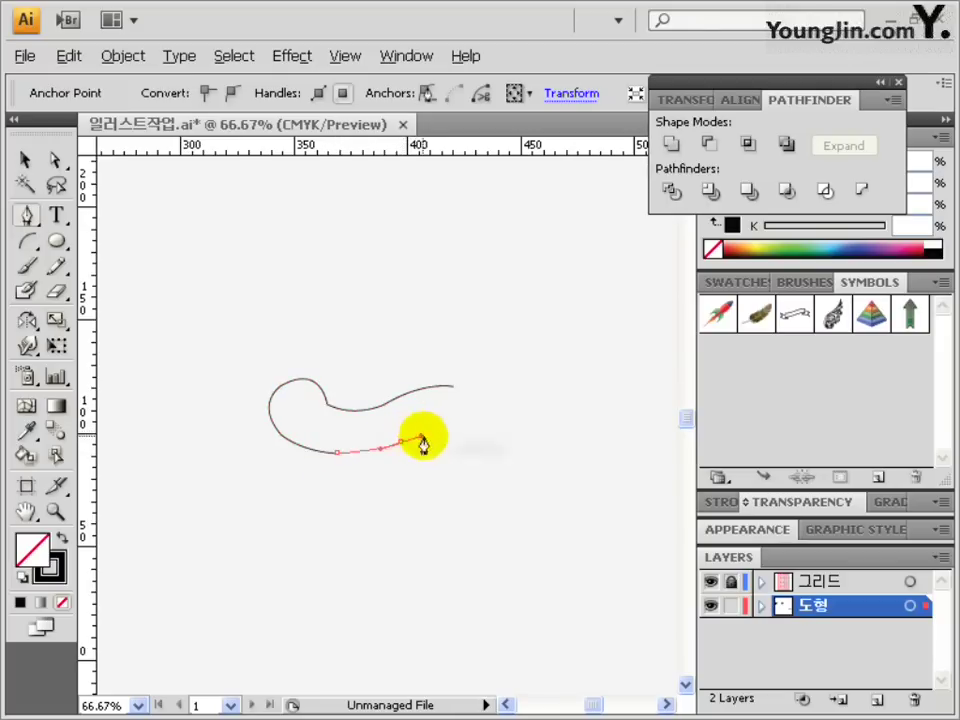
click(400, 452)
mouse_move(495, 428)
mouse_down()
mouse_move(555, 450)
mouse_move(493, 428)
mouse_up()
Step: Draw the curl's inner edge back from the lower tail, parallel to the outer outline, and close the path at the upper tail tip
drag(385, 441, 313, 477)
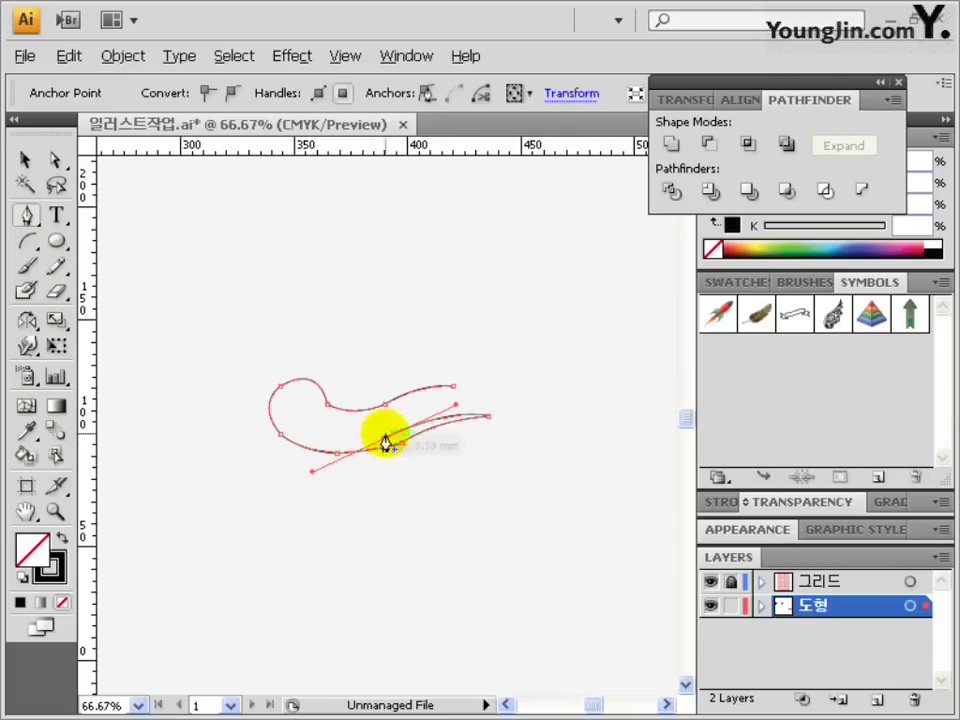
drag(376, 447, 272, 402)
drag(285, 414, 455, 390)
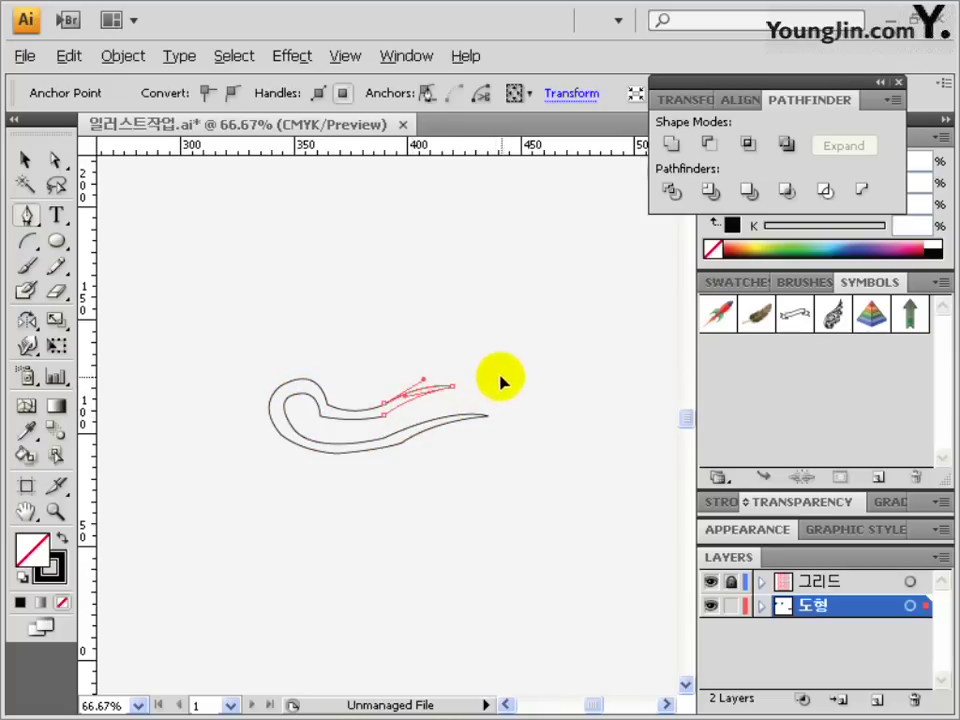
Step: Remove the curl's stroke and fill it with near-black at K 90.16%
click(62, 575)
double_click(30, 553)
click(370, 407)
drag(370, 407, 146, 544)
click(705, 232)
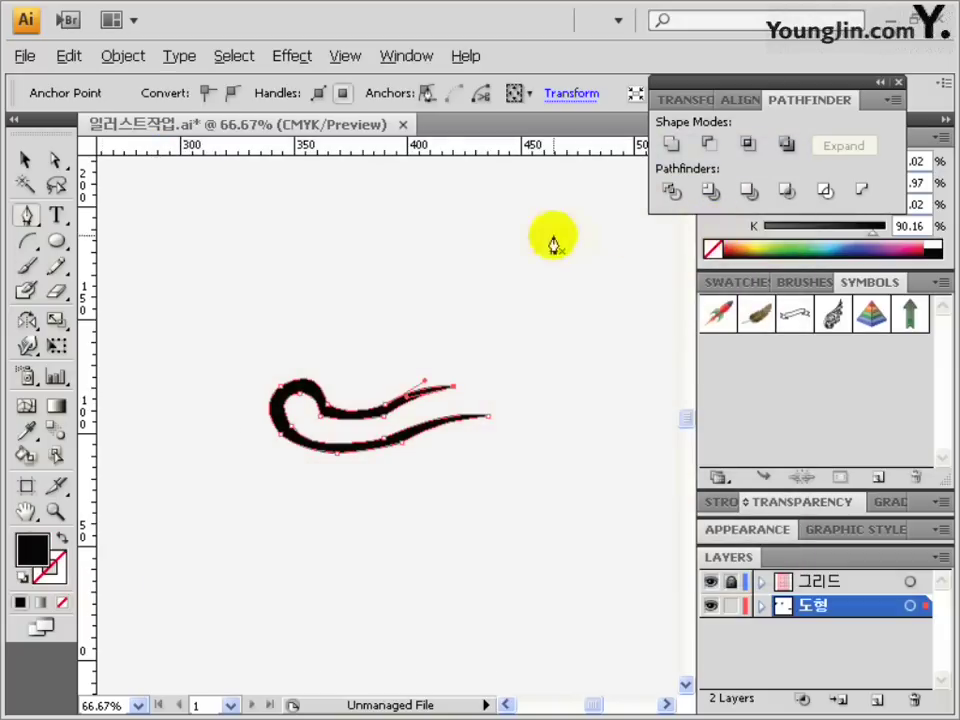
Step: Add six small solid circles, about 5 to 7 mm across, along the curl's edges with the Ellipse tool
click(58, 242)
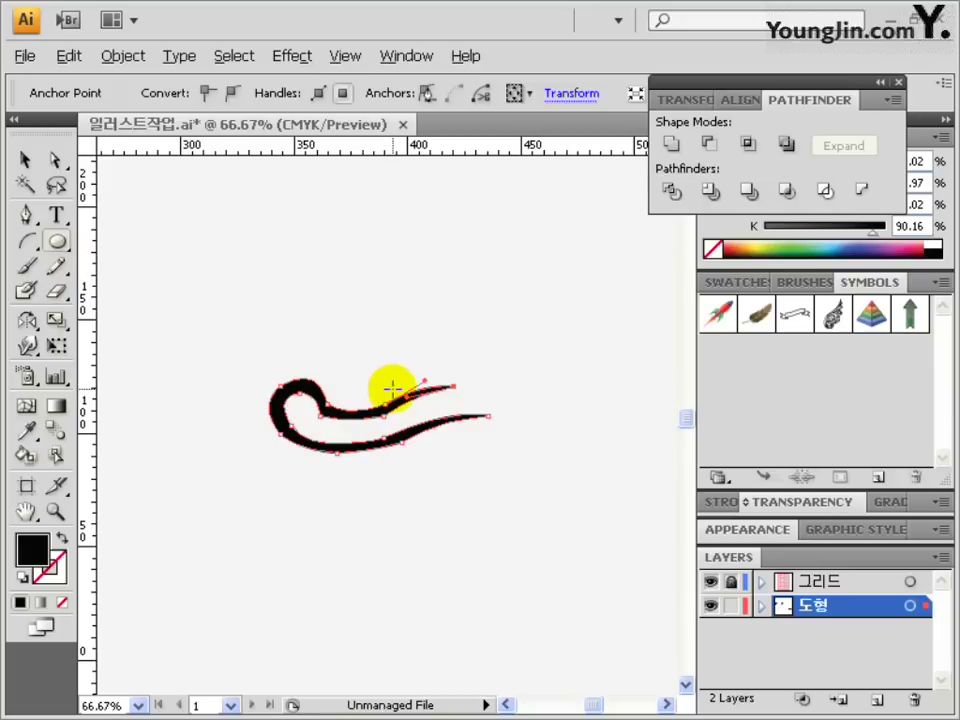
drag(264, 362, 508, 491)
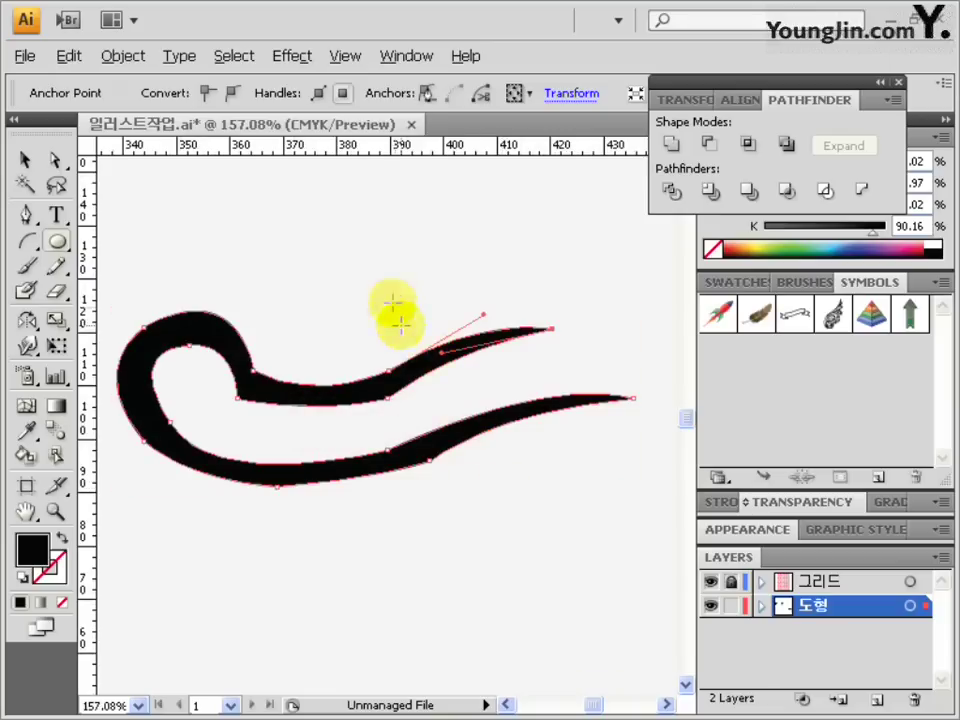
drag(400, 343, 420, 345)
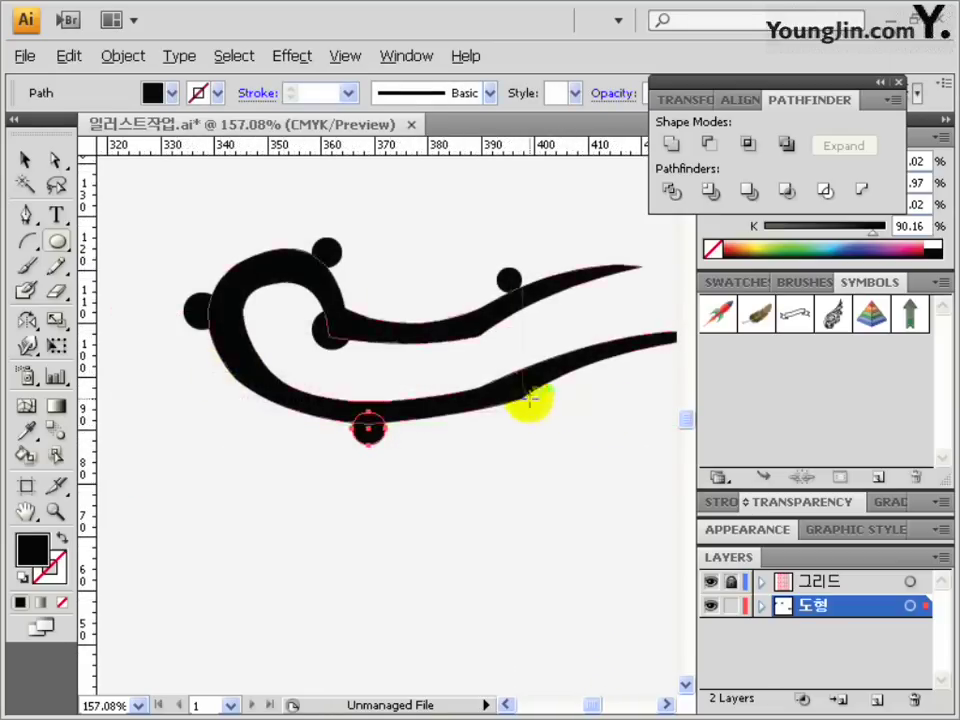
drag(514, 394, 538, 411)
Step: Select the curl with its six circles and group them into one ornament
key(ctrl+1)
key(v)
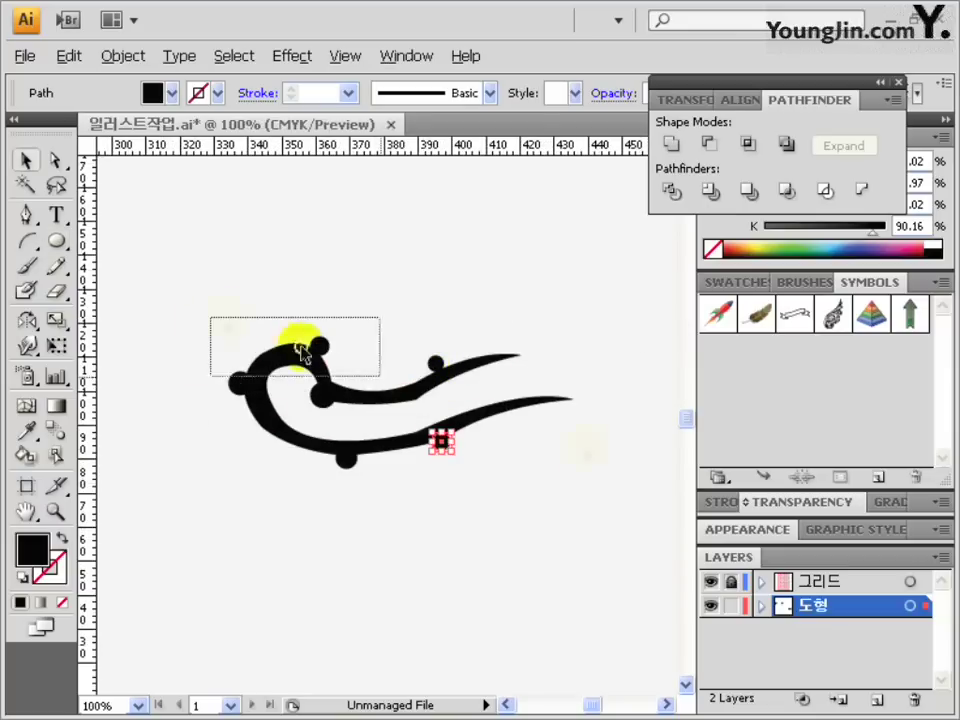
drag(225, 321, 612, 494)
key(ctrl+shift+b)
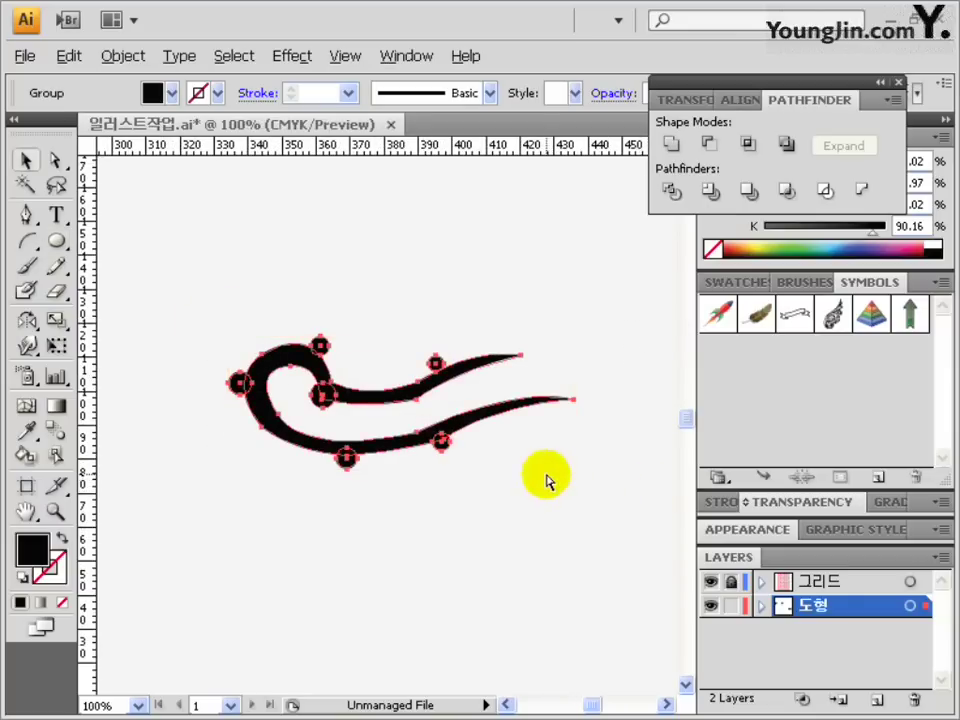
key(ctrl+shift+b)
click(289, 240)
key(ctrl+minus)
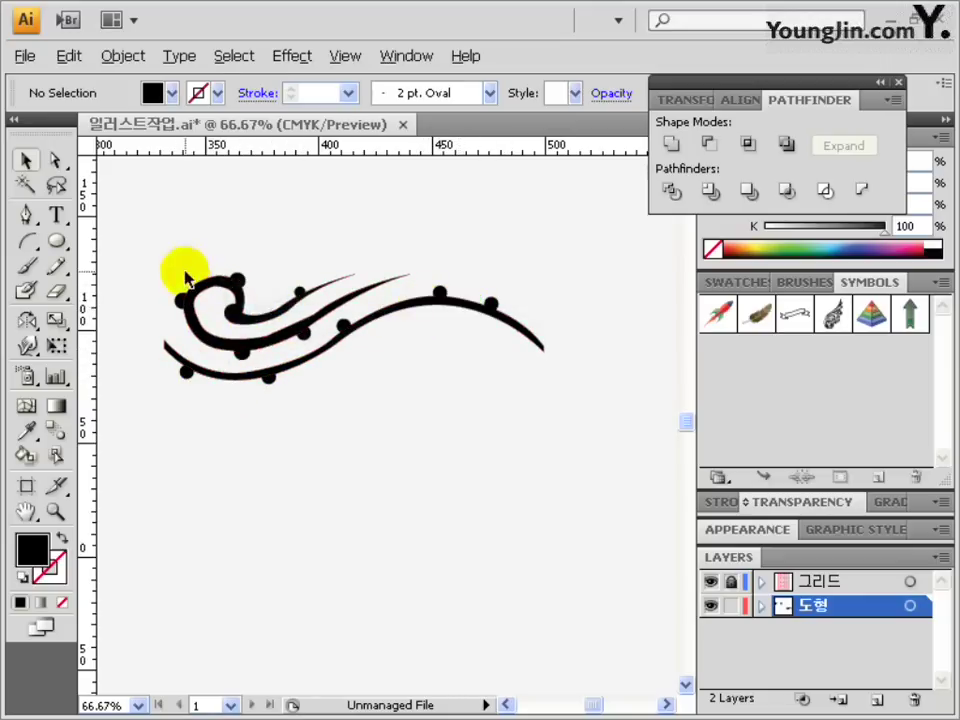
Step: Create a copy of the curl ornament reflected across a horizontal axis just below it
click(240, 316)
drag(25, 325, 88, 350)
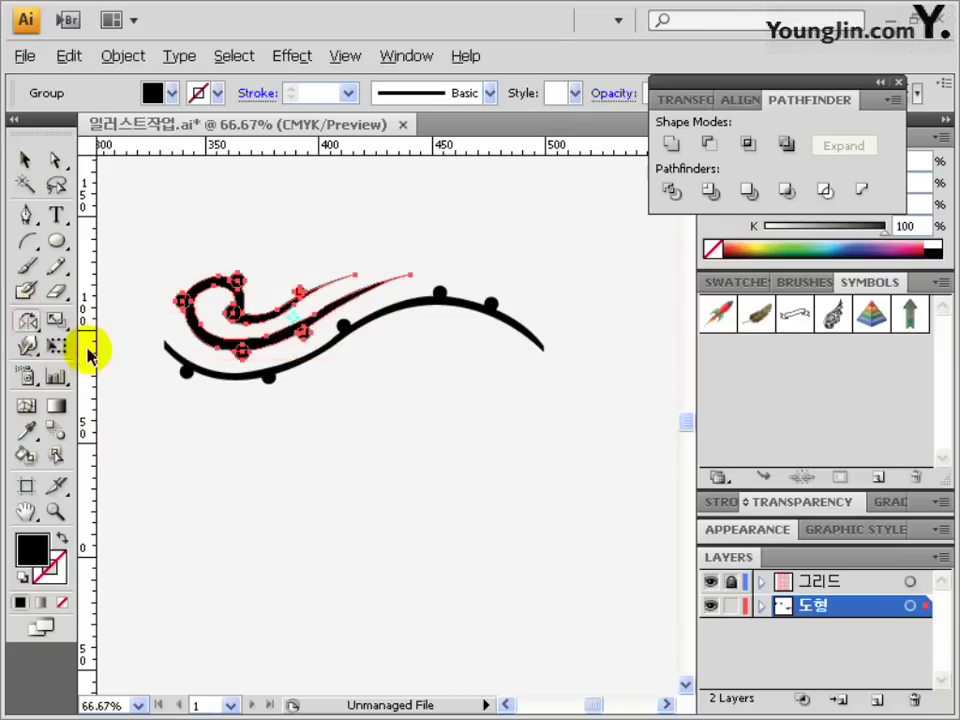
alt+click(259, 360)
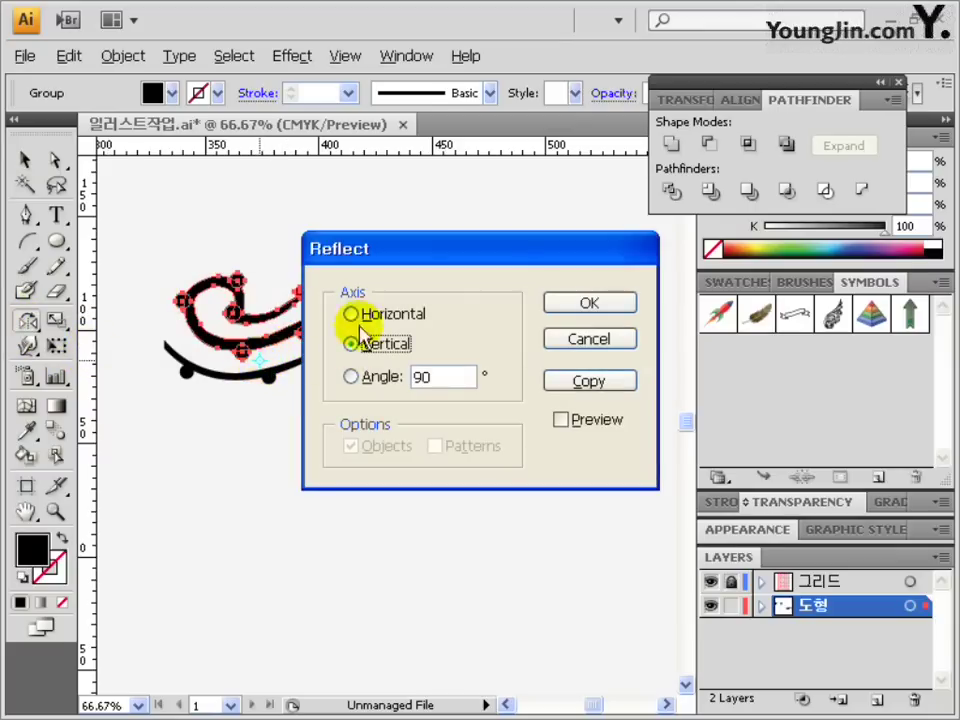
click(582, 381)
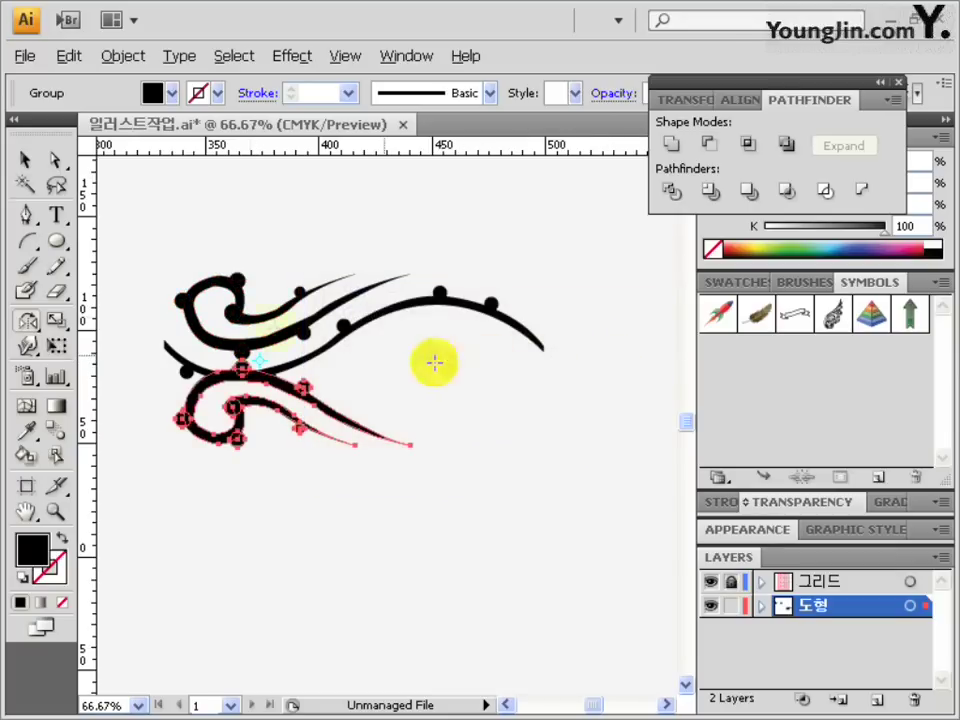
Step: Move the reflected curl beneath the right half of the wavy line, and group both curls with the line
click(24, 162)
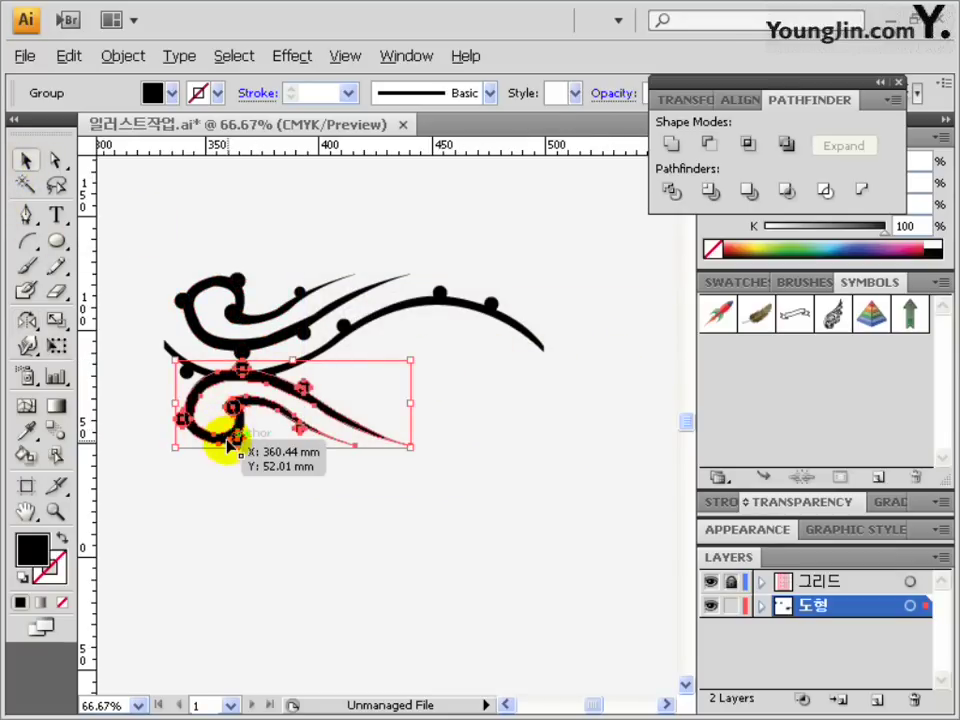
drag(229, 447, 422, 400)
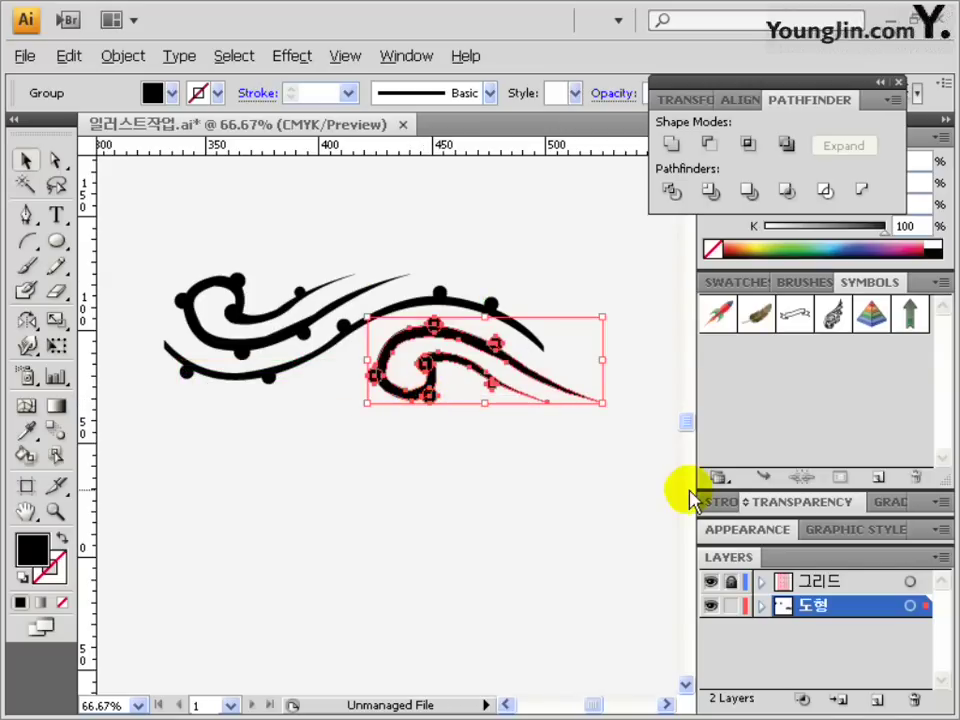
drag(163, 248, 556, 456)
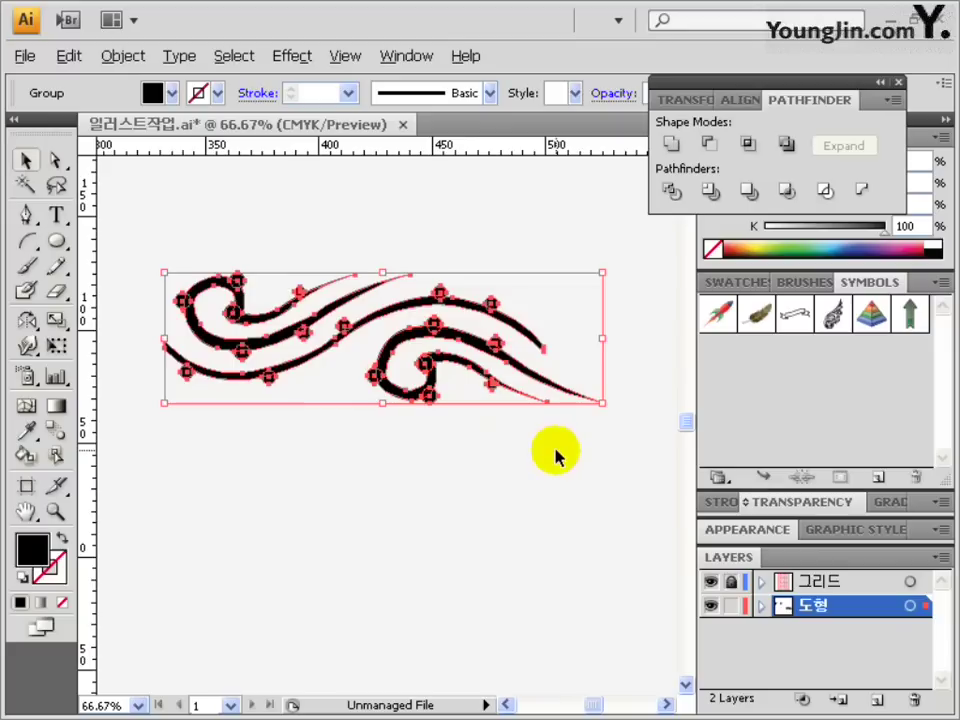
key(ctrl+g)
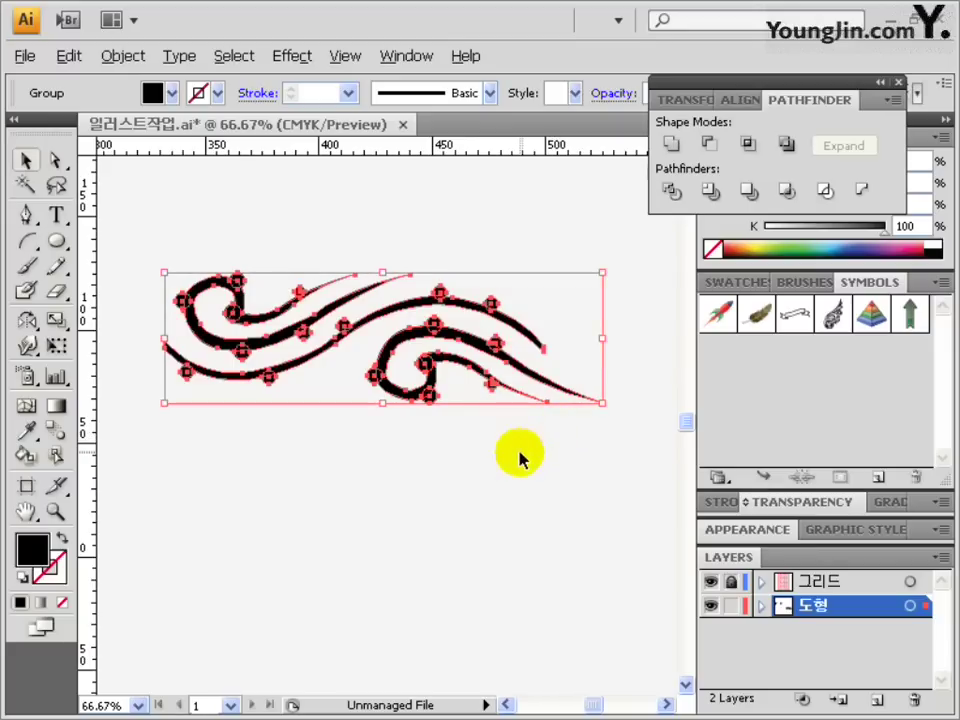
Step: Place the wave motif at the grid's lower left, scaled down to about 105 mm wide, and duplicate it directly to its right
ctrl+alt+click(368, 352)
ctrl+alt+click(368, 352)
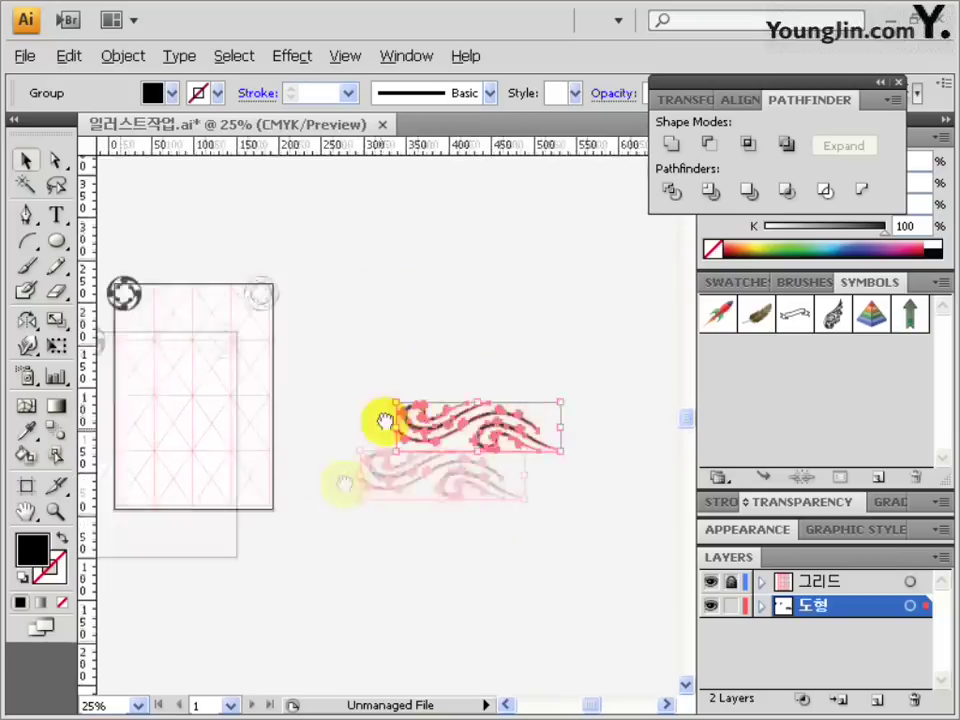
drag(551, 354, 300, 385)
drag(568, 428, 356, 394)
drag(152, 337, 362, 342)
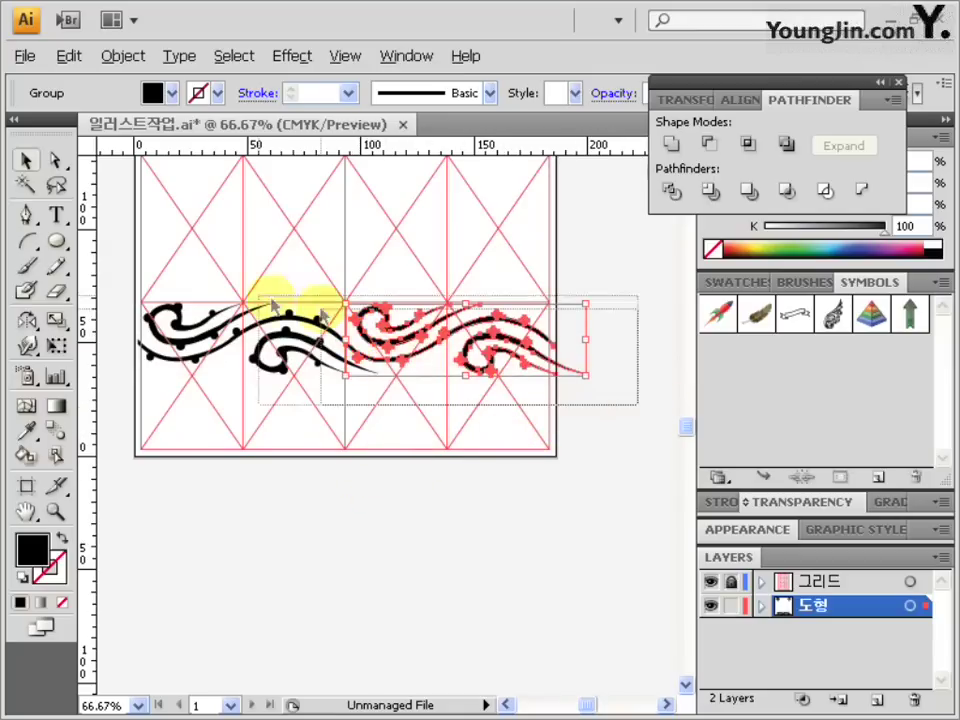
Step: Select both wave motifs and copy the row downward to the artboard's bottom edge
shift+click(260, 345)
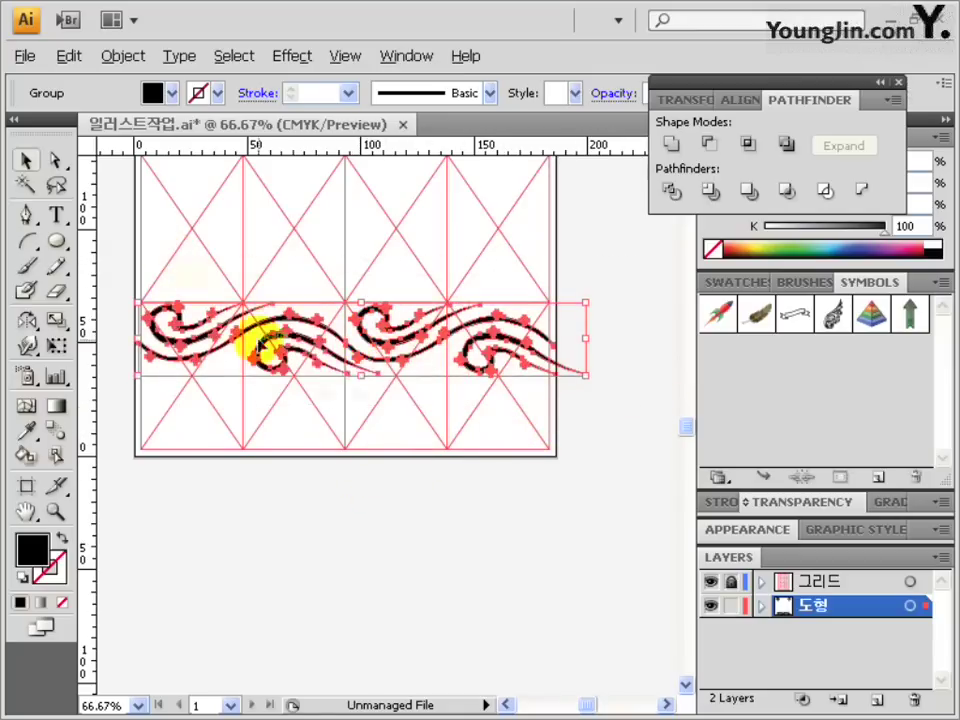
click(364, 515)
key(ctrl+equal)
drag(420, 441, 346, 410)
key(ctrl+equal)
key(ctrl+minus)
key(ctrl+minus)
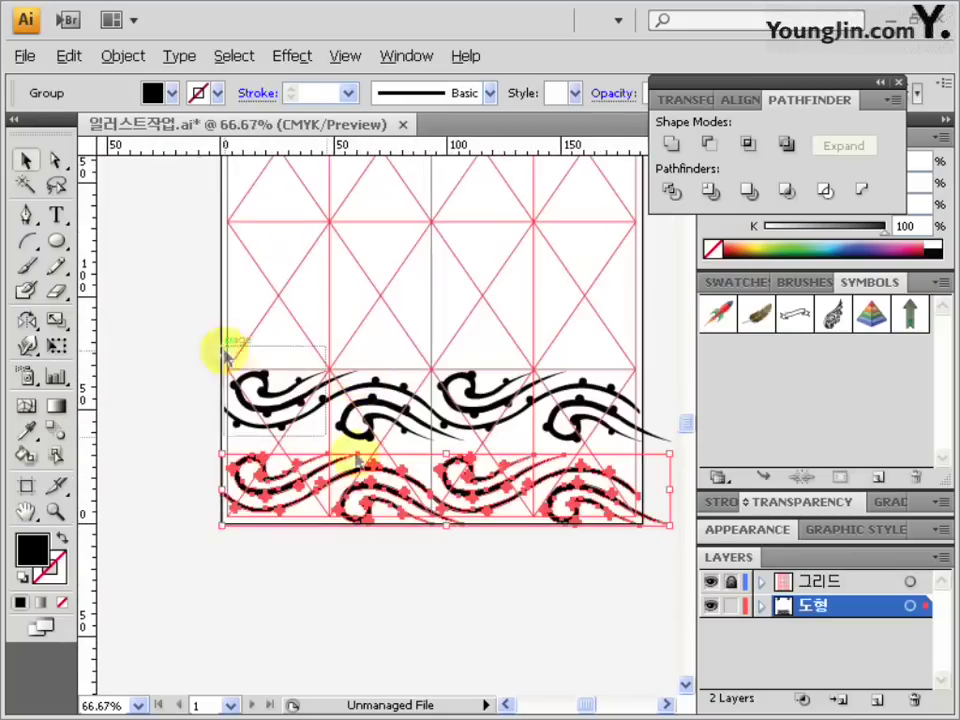
click(476, 551)
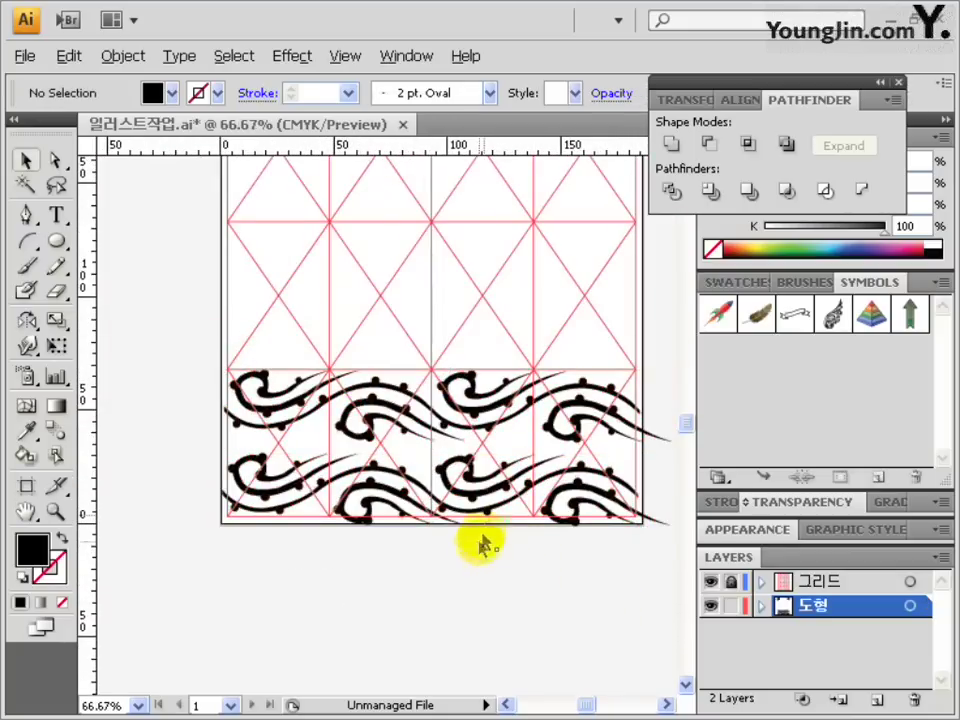
Step: Save the file, and draw three unfilled ellipses about 9, 18 and 34 mm wide with a 1 pt black stroke beside the artboard
drag(497, 426, 370, 420)
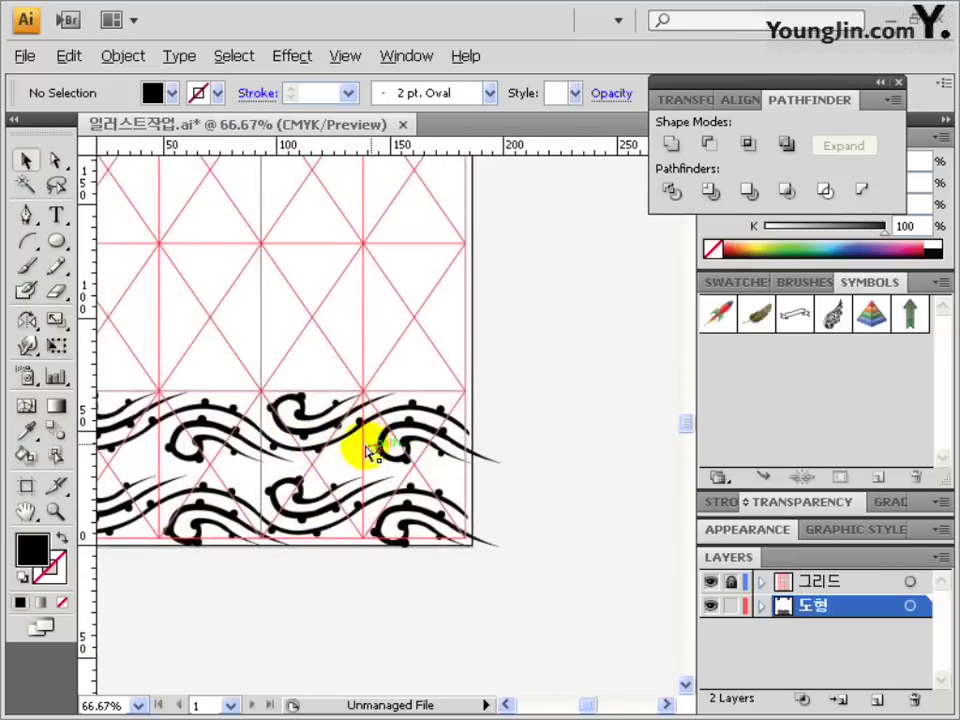
drag(455, 418, 343, 470)
drag(401, 432, 346, 453)
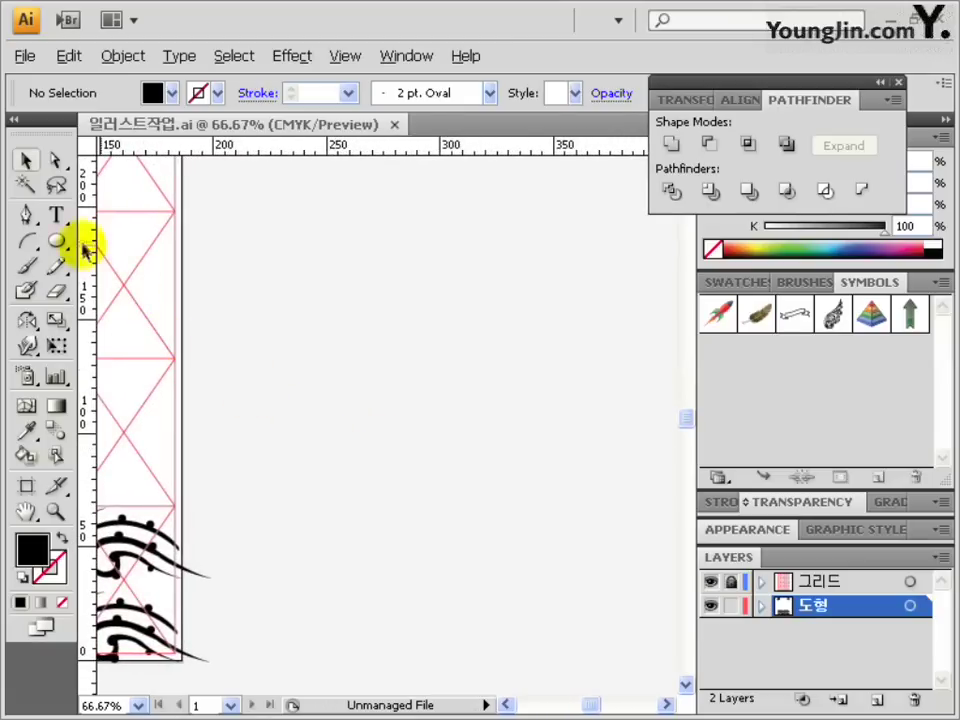
click(62, 602)
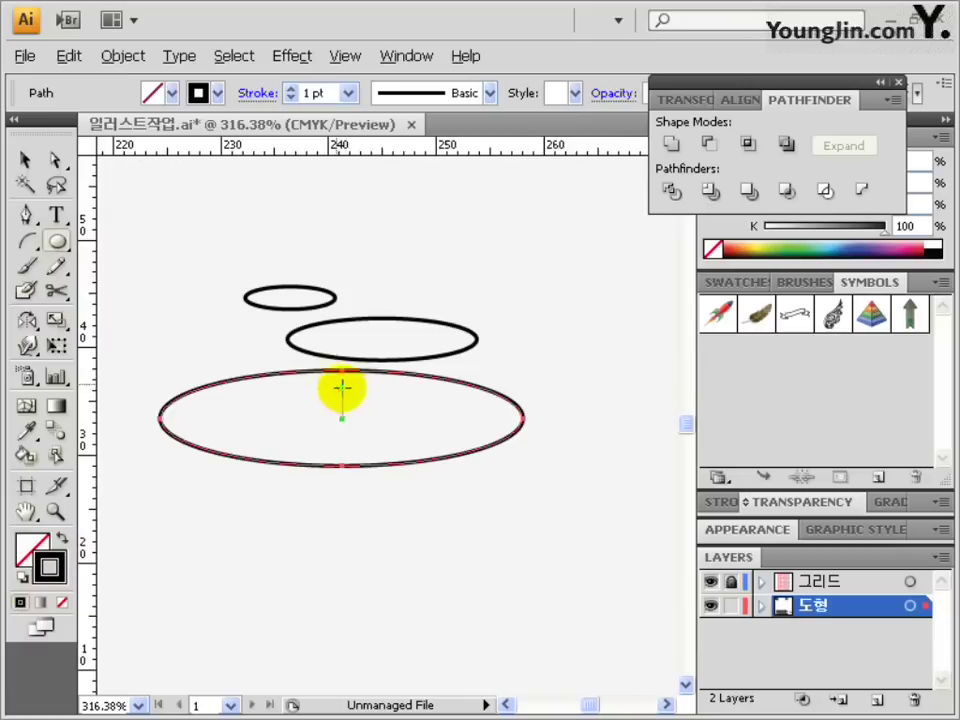
Step: Draw a closed dome with a flat base and a small connector shape bridging the two larger ellipses with the Pen tool
key(ctrl+shift+a)
click(26, 215)
drag(356, 393, 462, 393)
drag(356, 403, 312, 522)
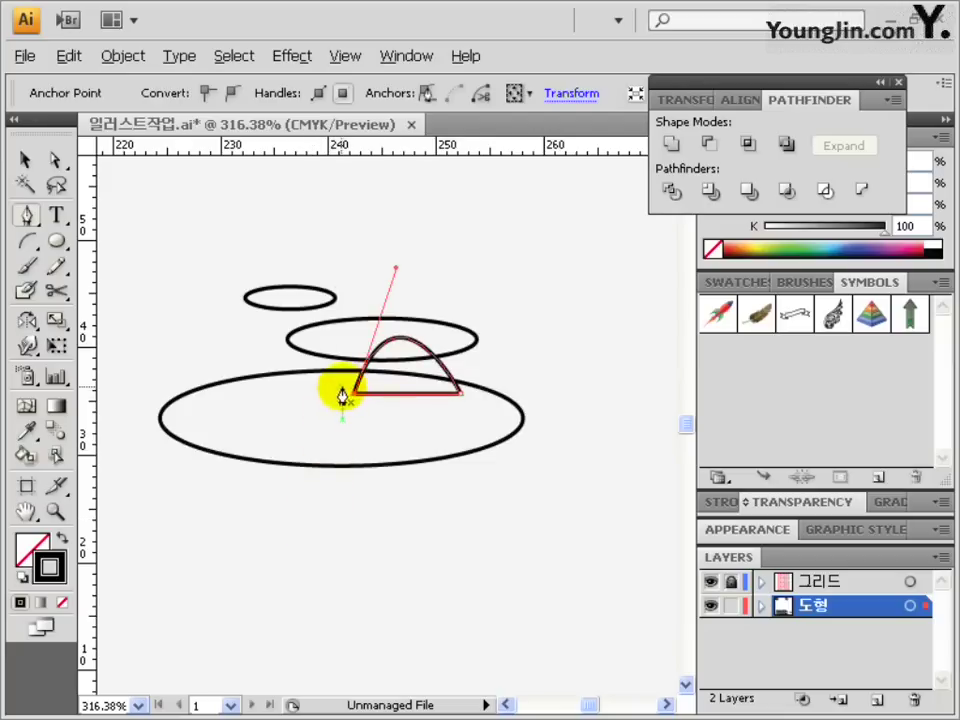
mouse_move(335, 392)
mouse_down()
mouse_move(342, 349)
mouse_move(305, 335)
mouse_move(377, 386)
mouse_move(331, 402)
mouse_up()
Step: Select the three ellipses and the connector shape without the dome, and unite them
click(24, 162)
mouse_move(258, 262)
mouse_down()
mouse_move(341, 484)
mouse_move(343, 471)
mouse_up()
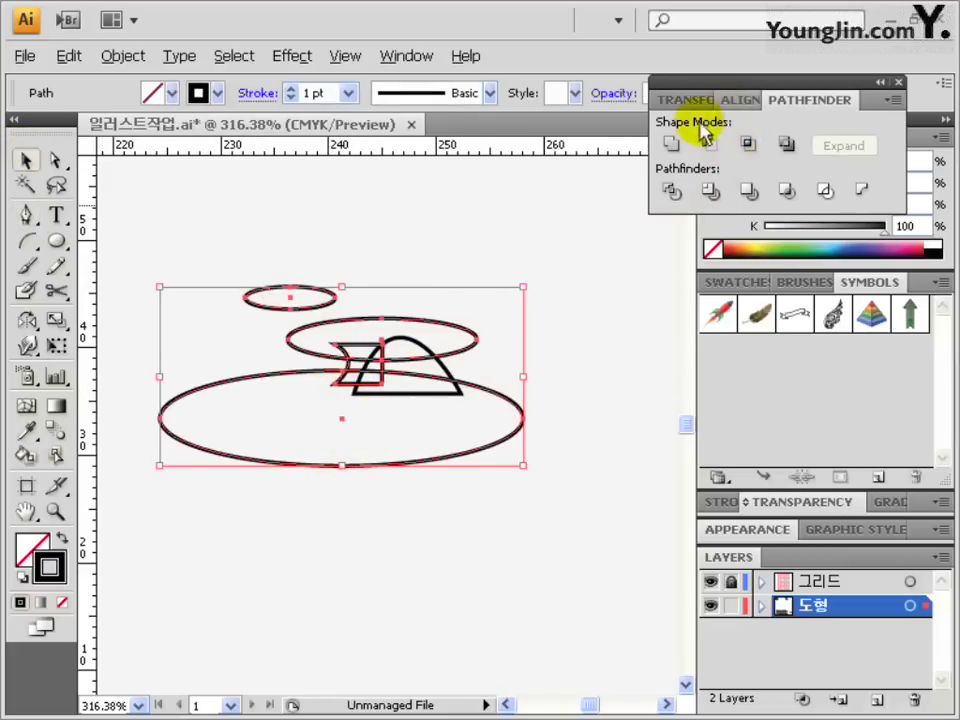
click(670, 146)
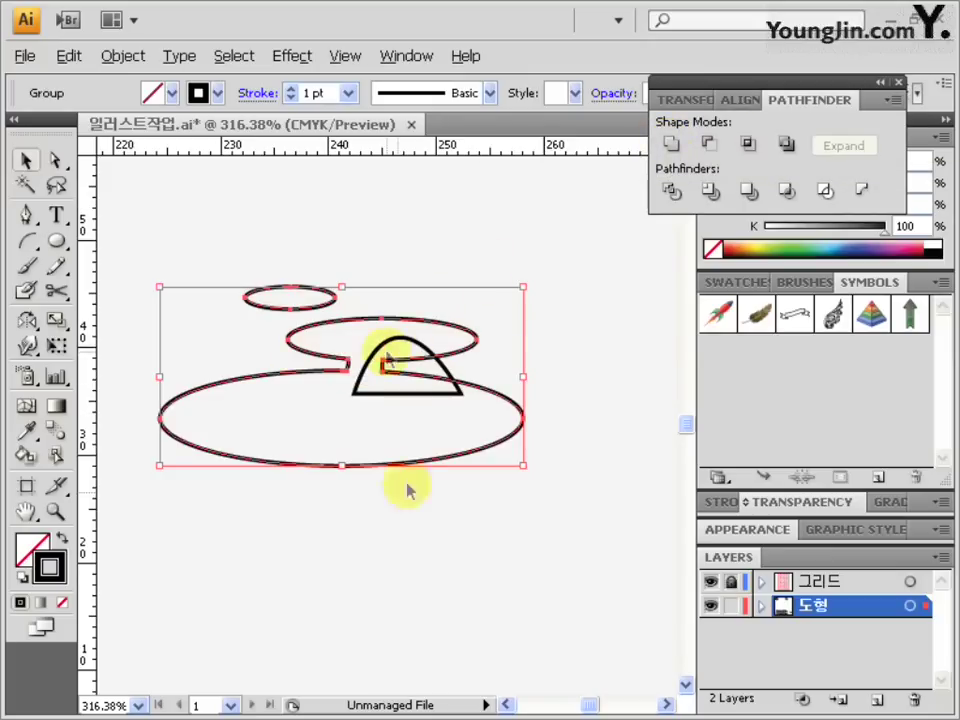
Step: Detach the gradient settings beside the united shape and apply a white-to-black linear gradient fill at 0°
key(shift+F6)
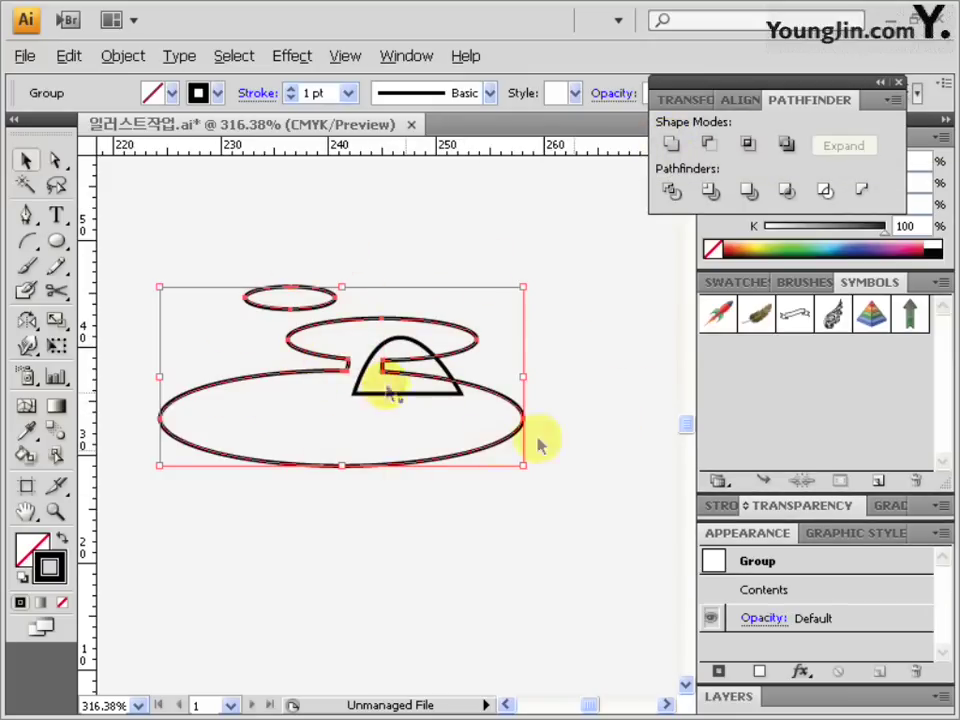
mouse_move(897, 512)
mouse_down()
mouse_move(456, 317)
mouse_move(224, 230)
mouse_up()
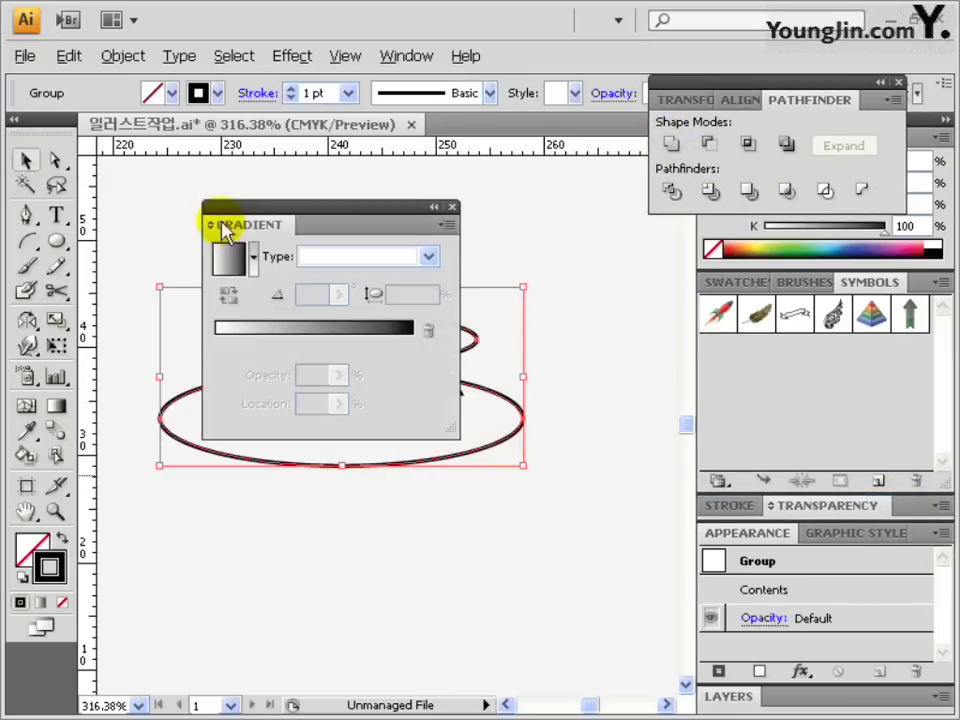
click(225, 260)
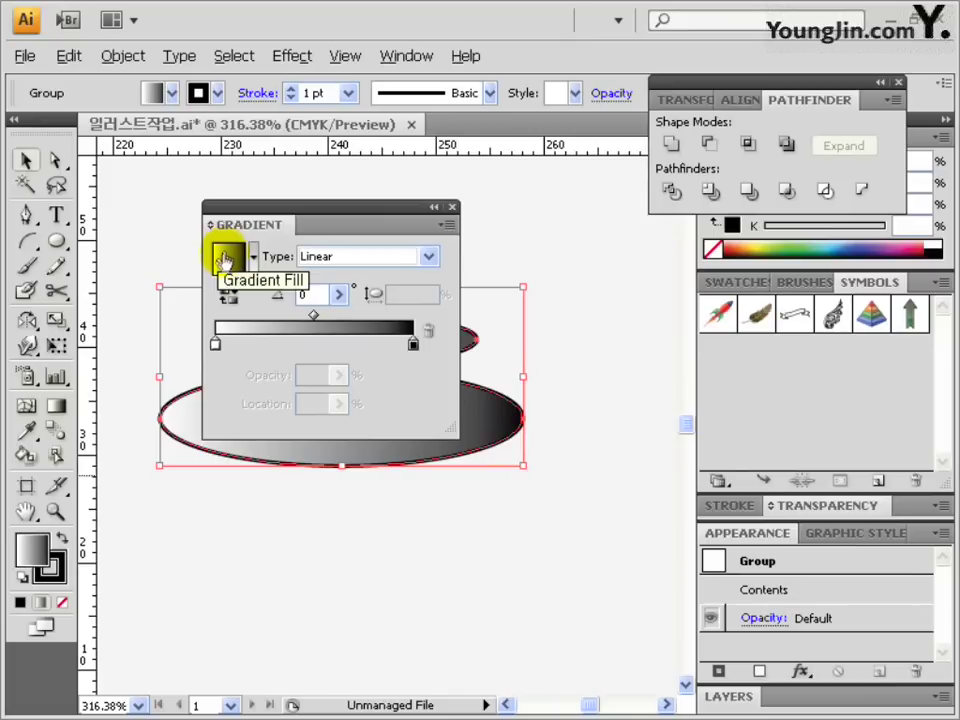
Step: Set the gradient's starting color stop to CMYK C 90, M 10, Y 0, K 0
click(215, 345)
double_click(215, 345)
click(526, 366)
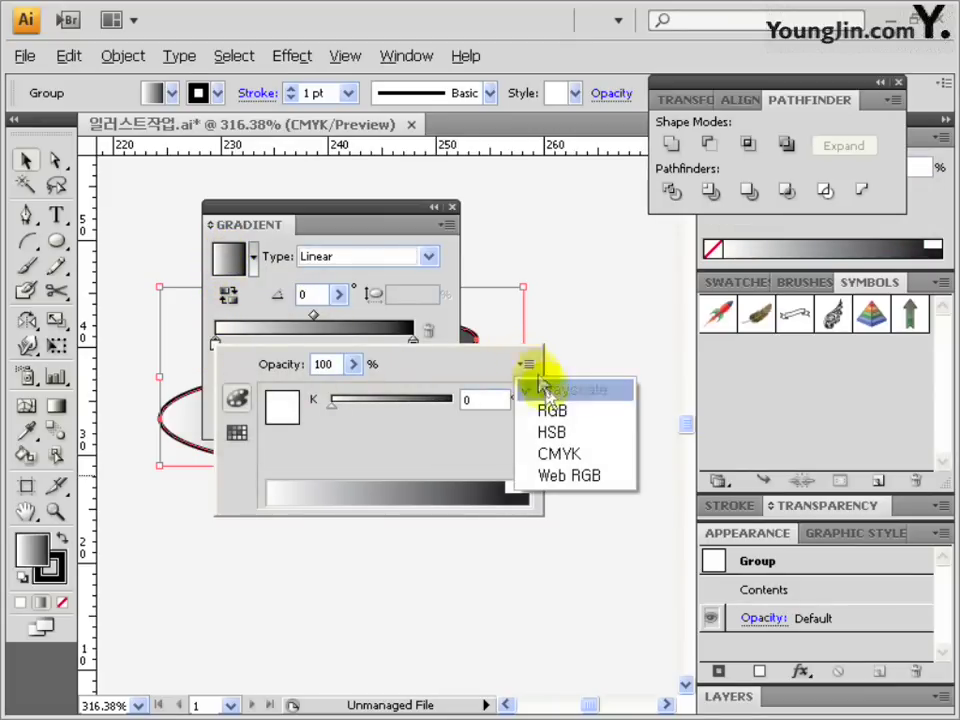
click(560, 456)
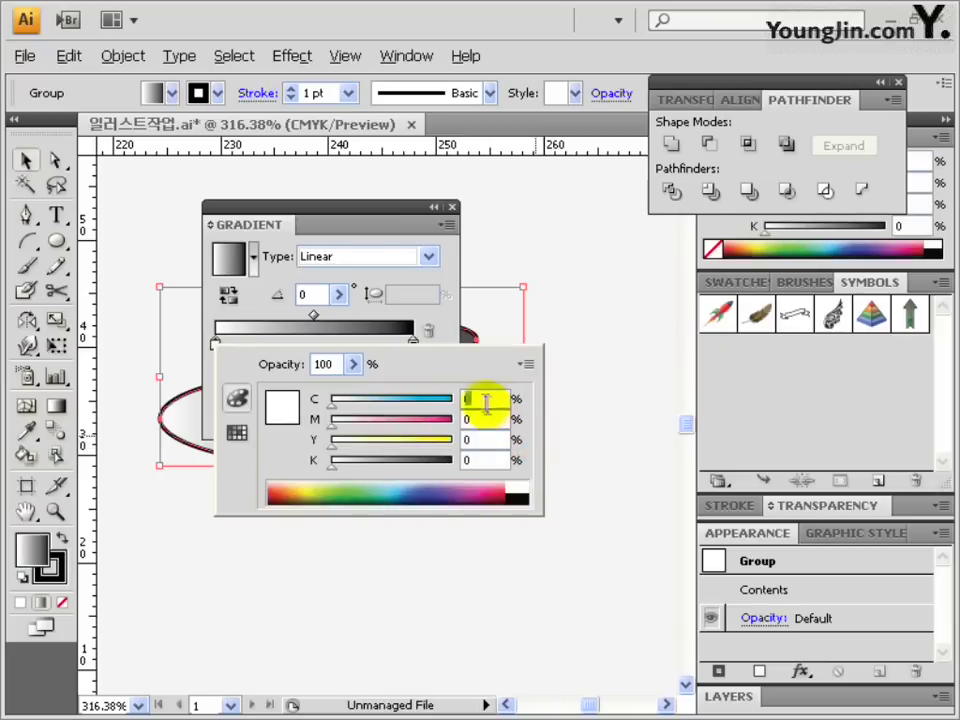
key(Tab)
text(1)
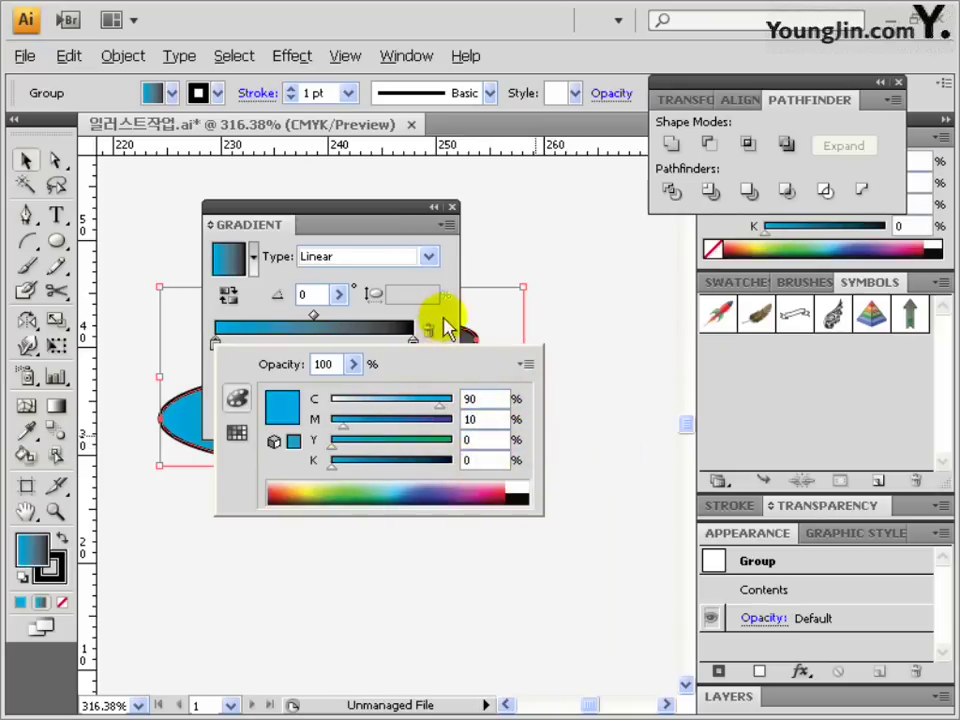
Step: Set the gradient's black end stop to CMYK C 100, M 40, Y 0, K 30
click(418, 341)
double_click(418, 343)
click(727, 365)
click(758, 453)
click(675, 398)
text(100)
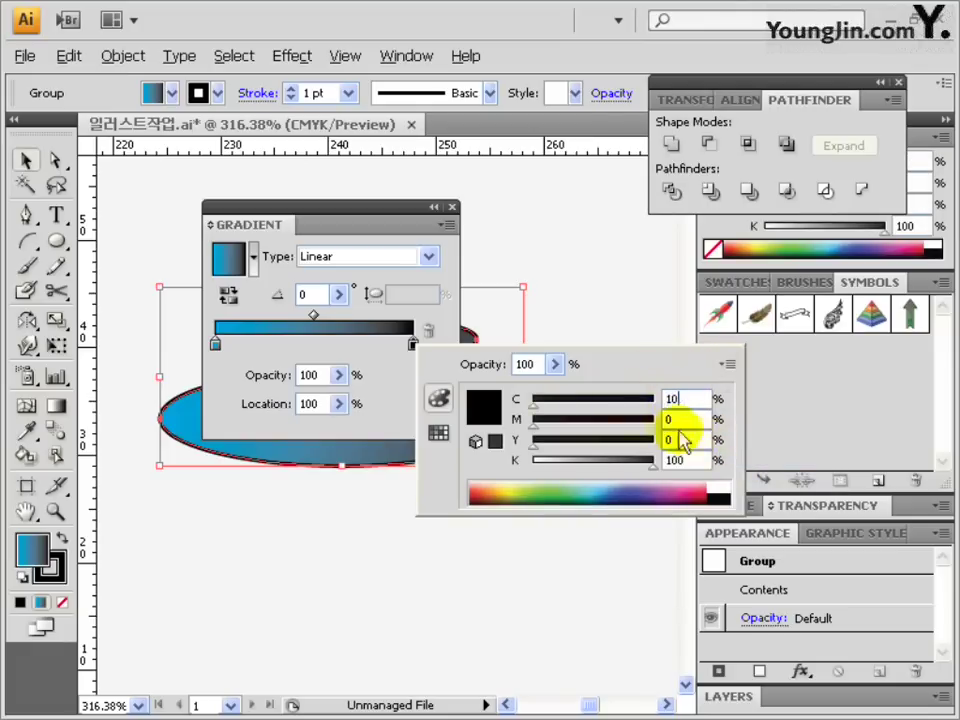
click(686, 420)
click(686, 460)
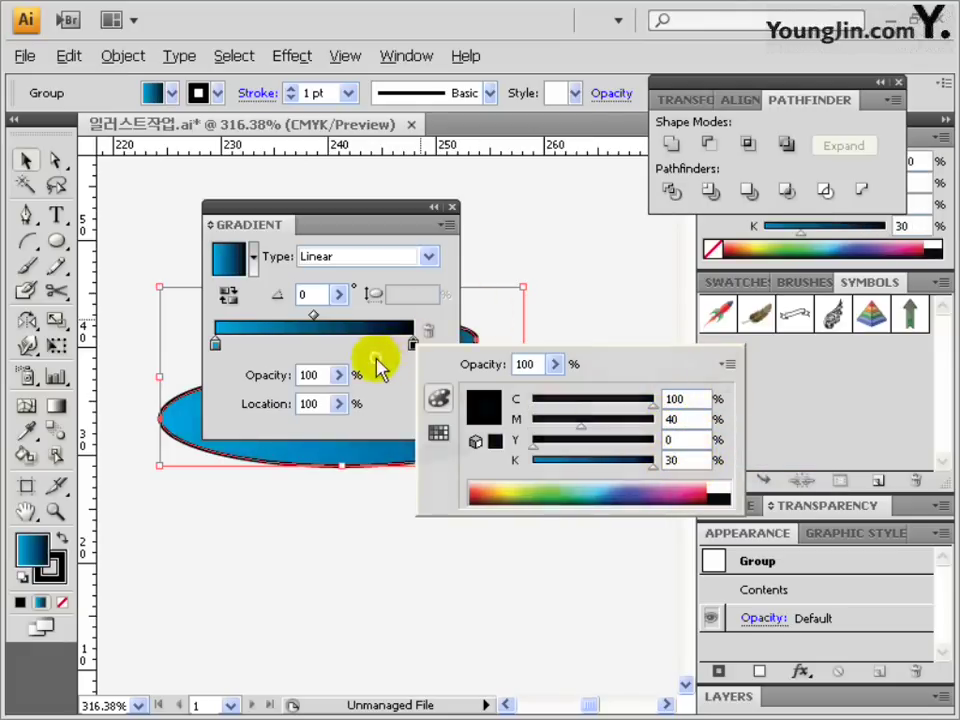
click(375, 368)
Step: Set the gradient angle to -90° and remove the stroke from the united ellipses, moving the gradient settings off the artwork
click(332, 256)
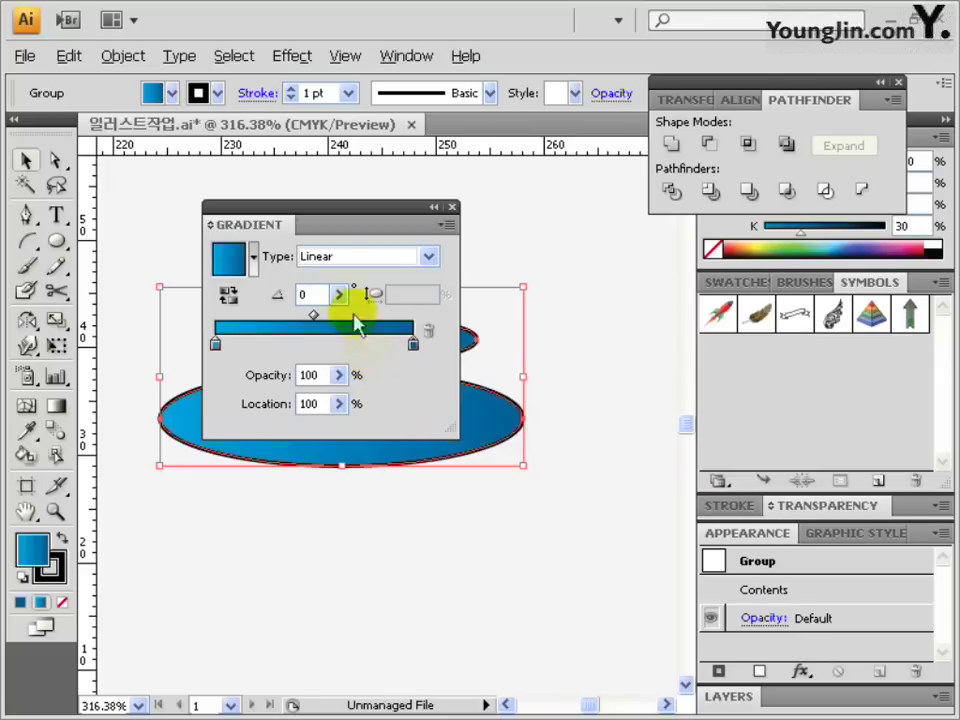
click(322, 297)
double_click(320, 294)
key(Return)
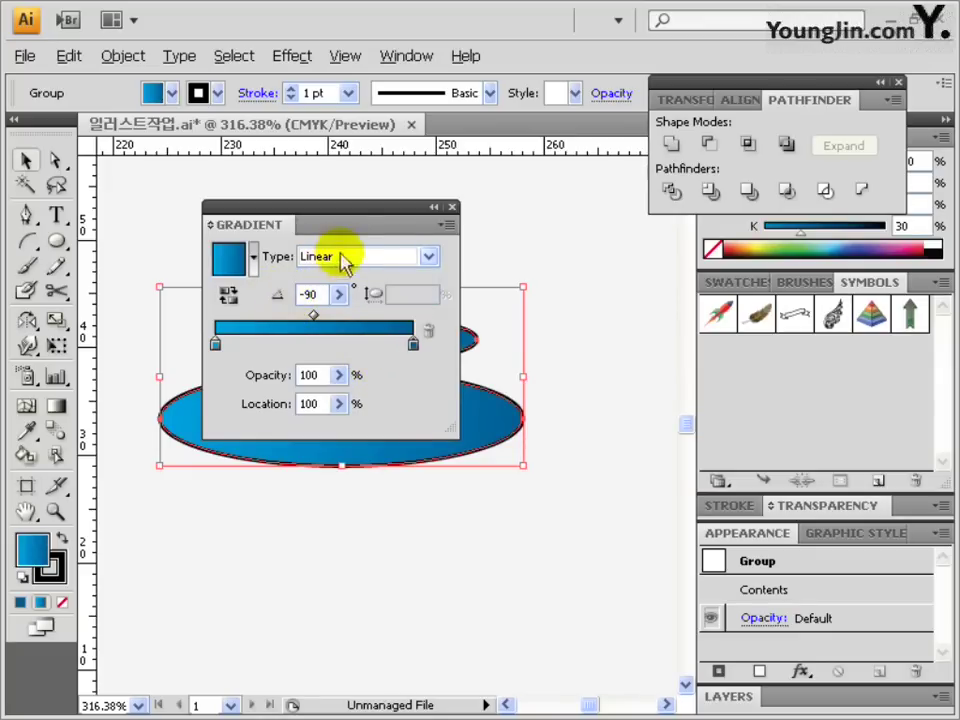
click(59, 578)
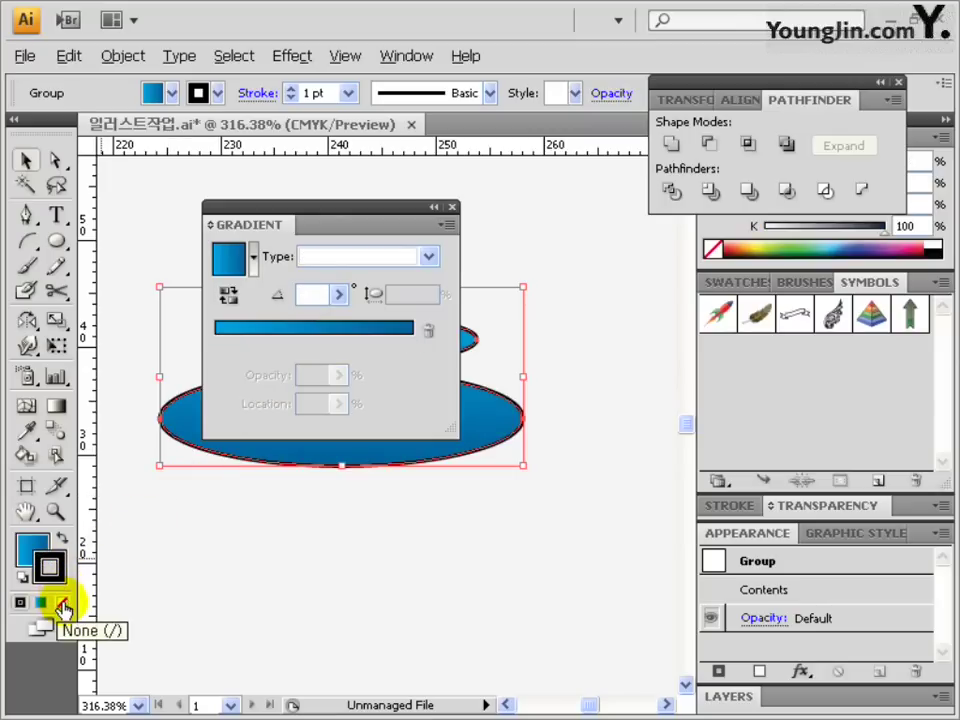
click(62, 608)
mouse_move(290, 218)
mouse_down()
mouse_move(369, 227)
mouse_move(645, 362)
mouse_move(738, 341)
mouse_up()
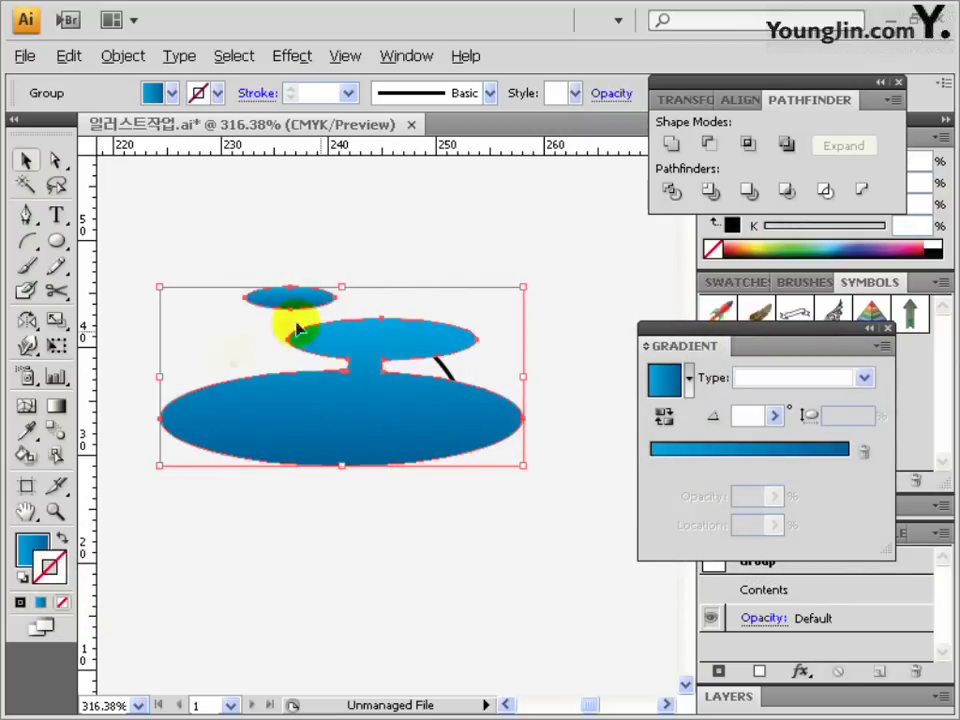
Step: Select the dome path behind the blue ellipses and bring it to the front
click(378, 305)
click(443, 368)
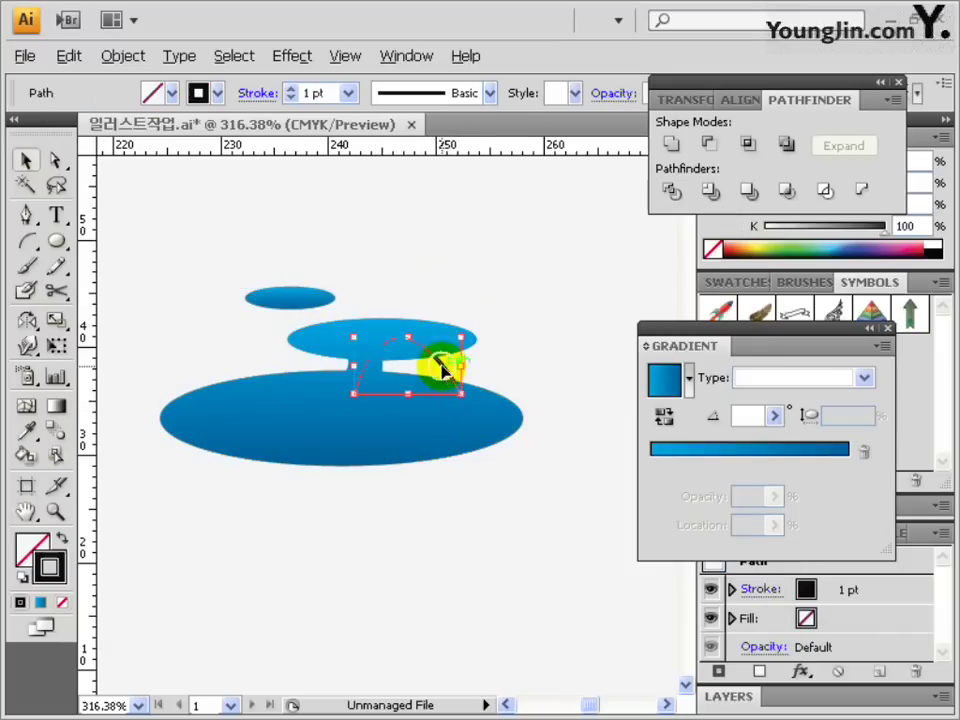
right_click(445, 369)
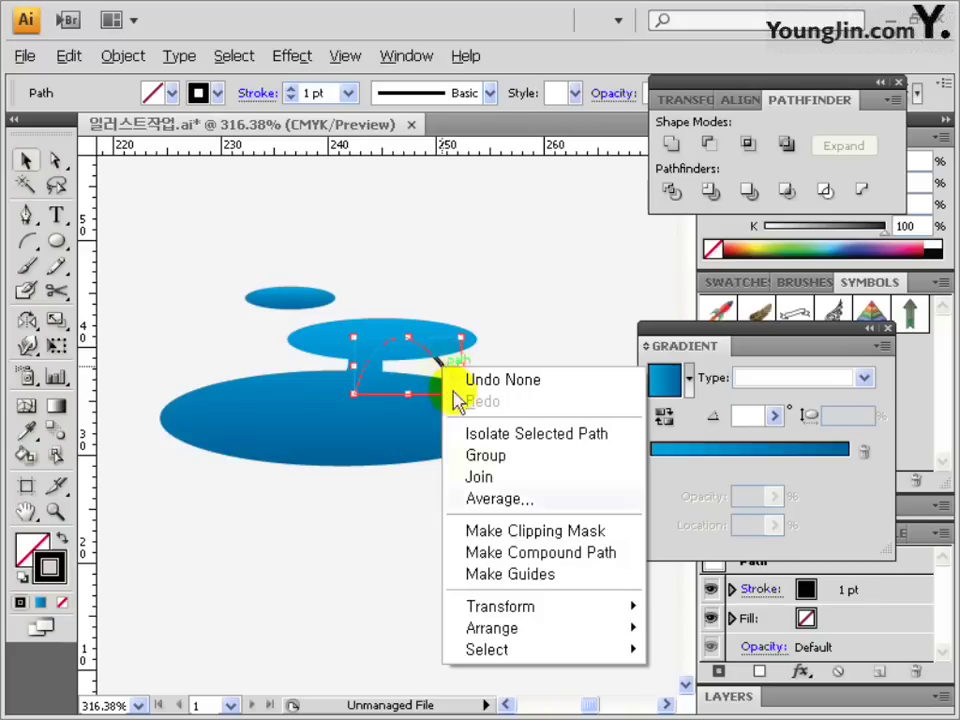
mouse_move(491, 630)
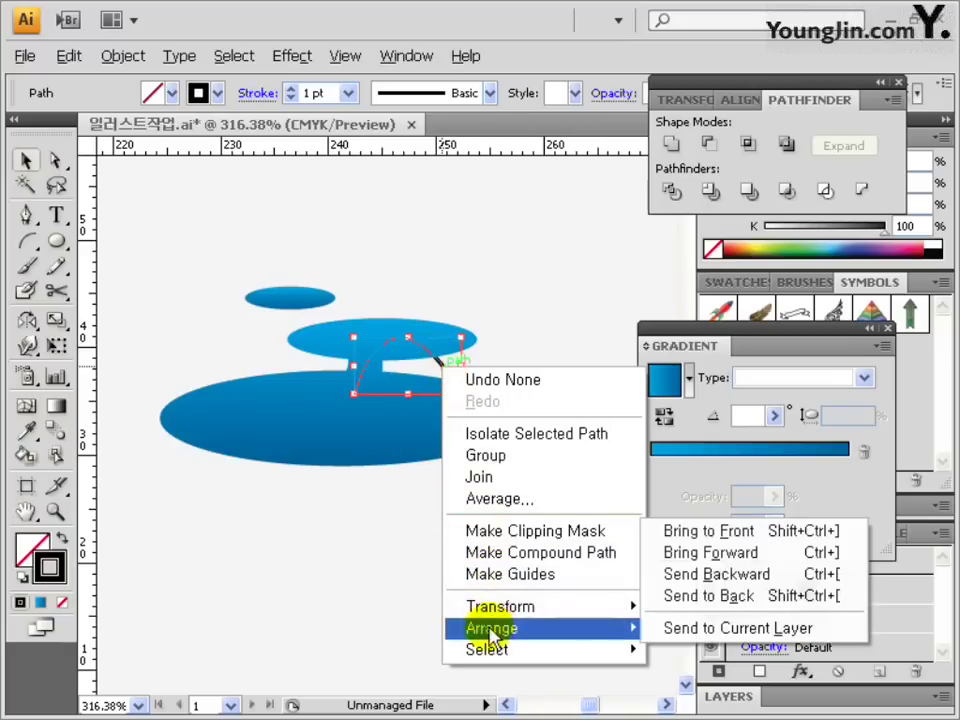
click(838, 535)
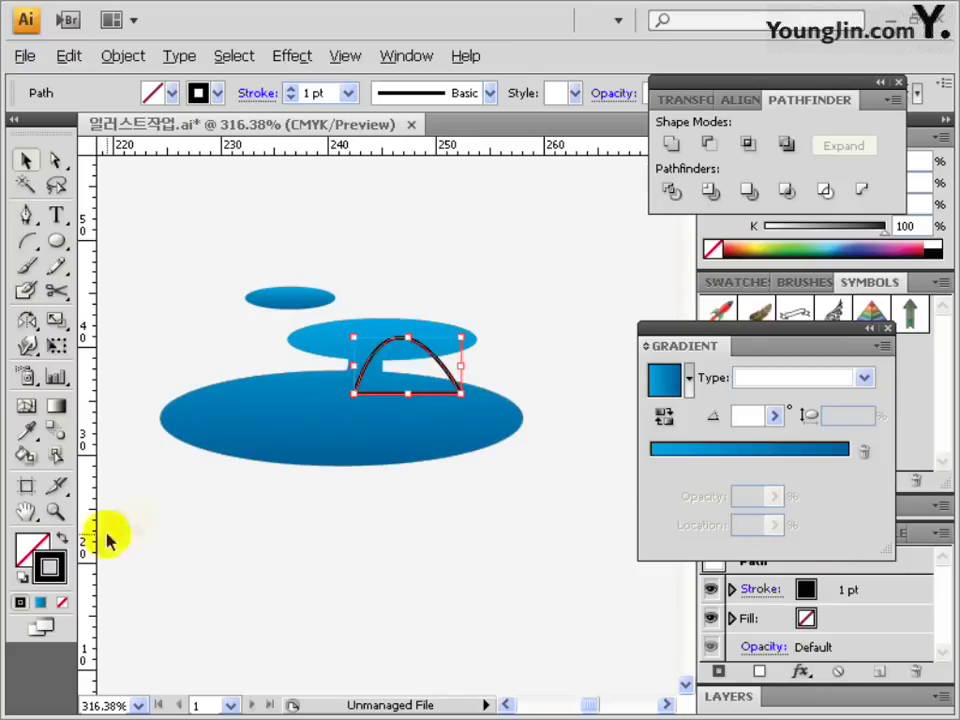
Step: Fill the dome with white and remove its stroke
double_click(34, 550)
drag(185, 265, 170, 220)
click(731, 230)
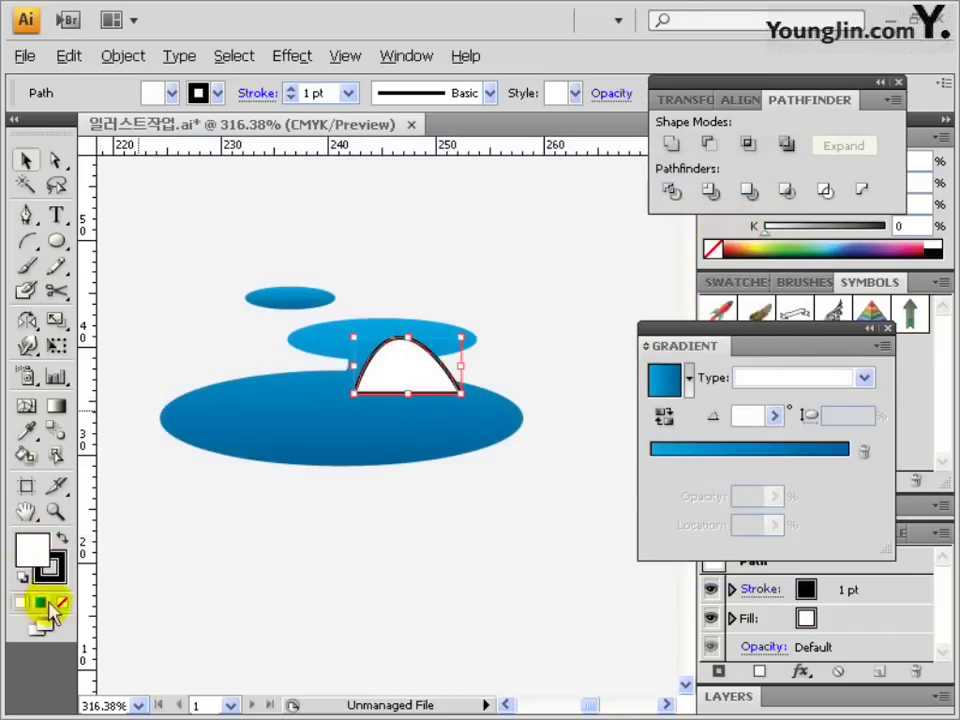
click(63, 604)
shift+click(290, 444)
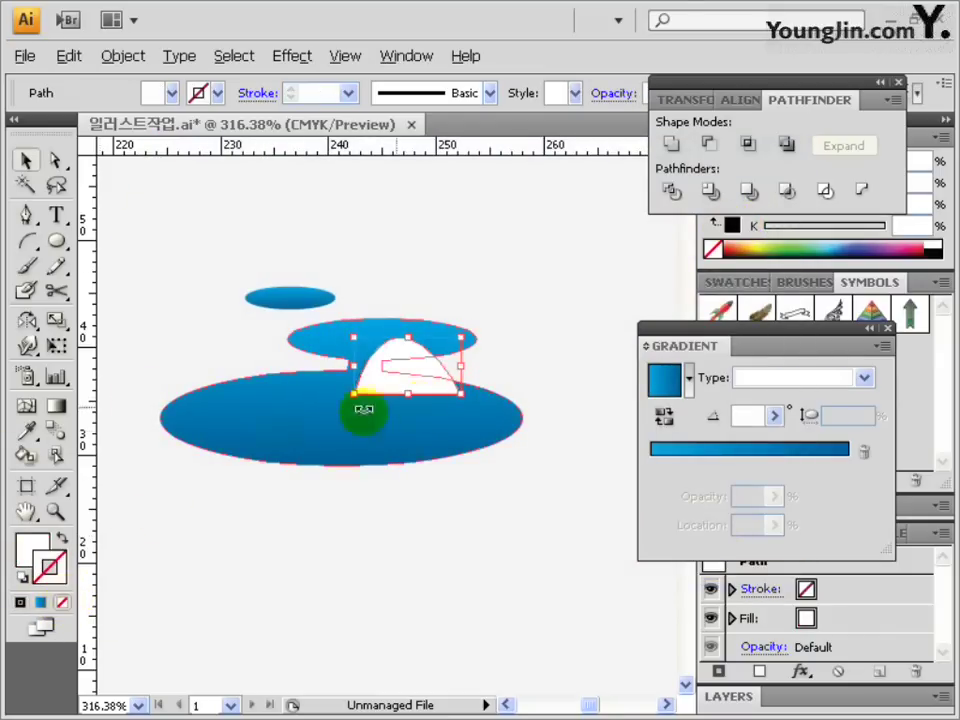
shift+click(377, 344)
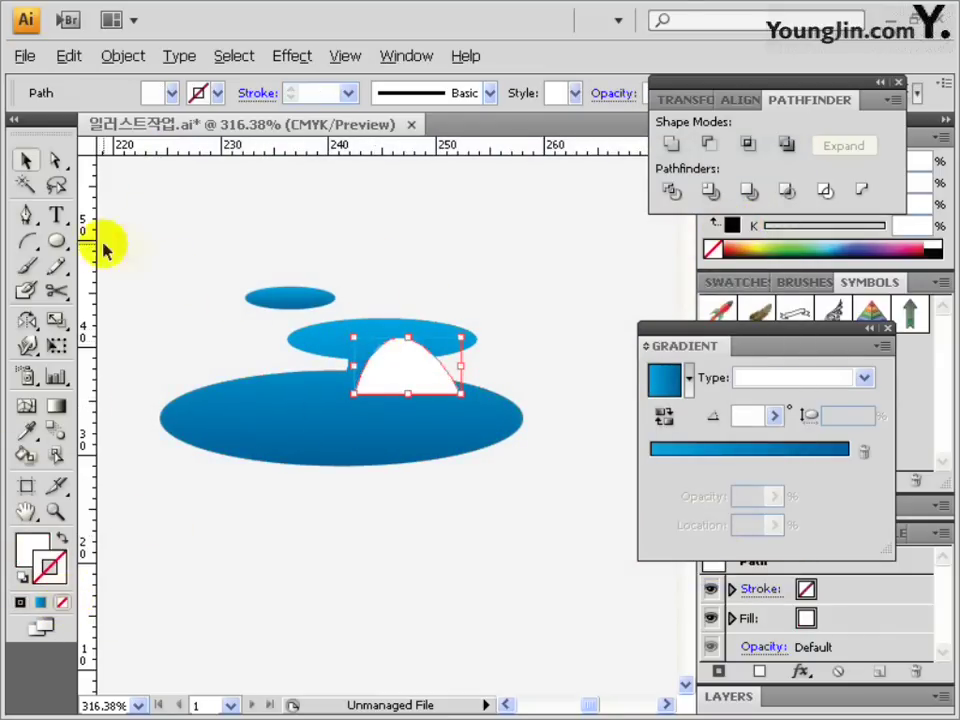
Step: Add the text 여수시 with YEOSU SI below it beside the blue symbol, in black with a 0.5 pt stroke
click(55, 214)
click(542, 355)
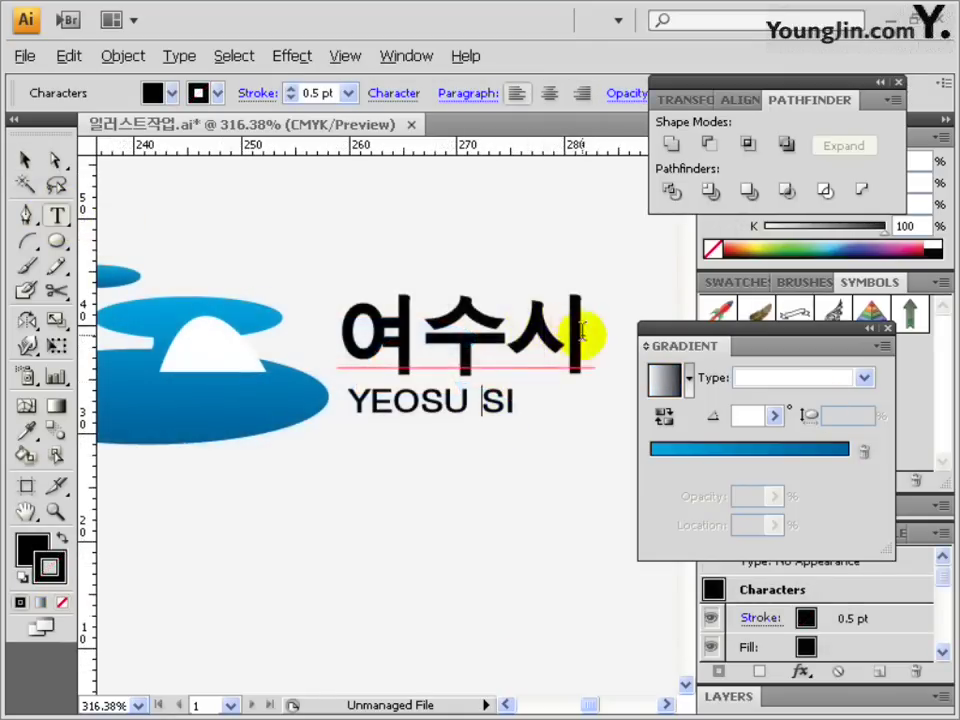
drag(585, 332, 358, 330)
click(439, 403)
drag(510, 403, 348, 402)
drag(512, 401, 357, 402)
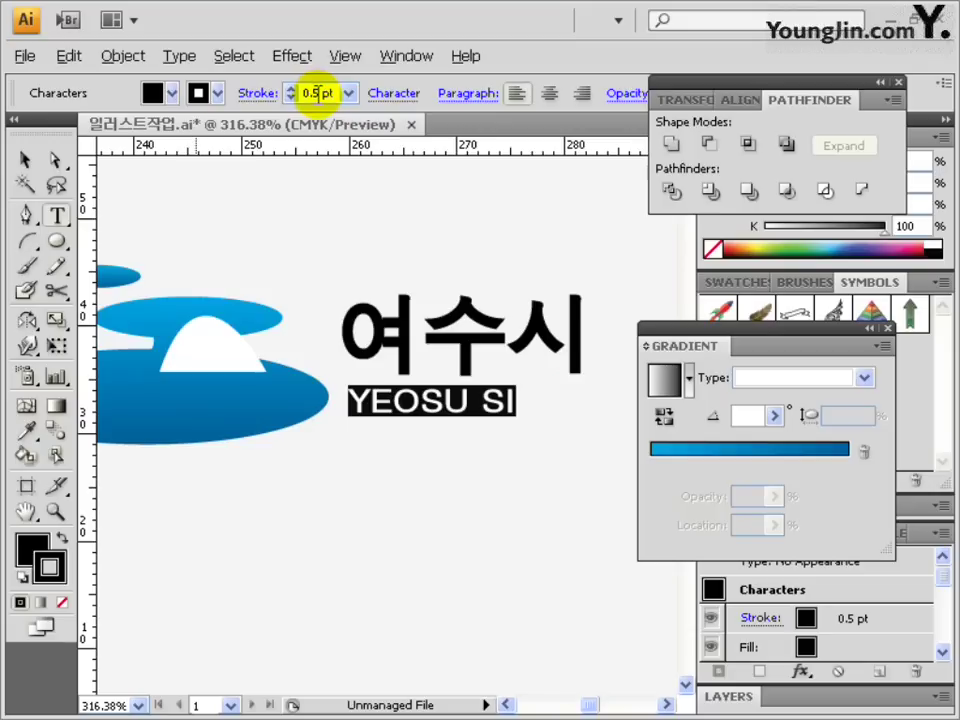
Step: Select both lines of the logo text and convert them to outlines
click(26, 160)
drag(388, 261, 520, 468)
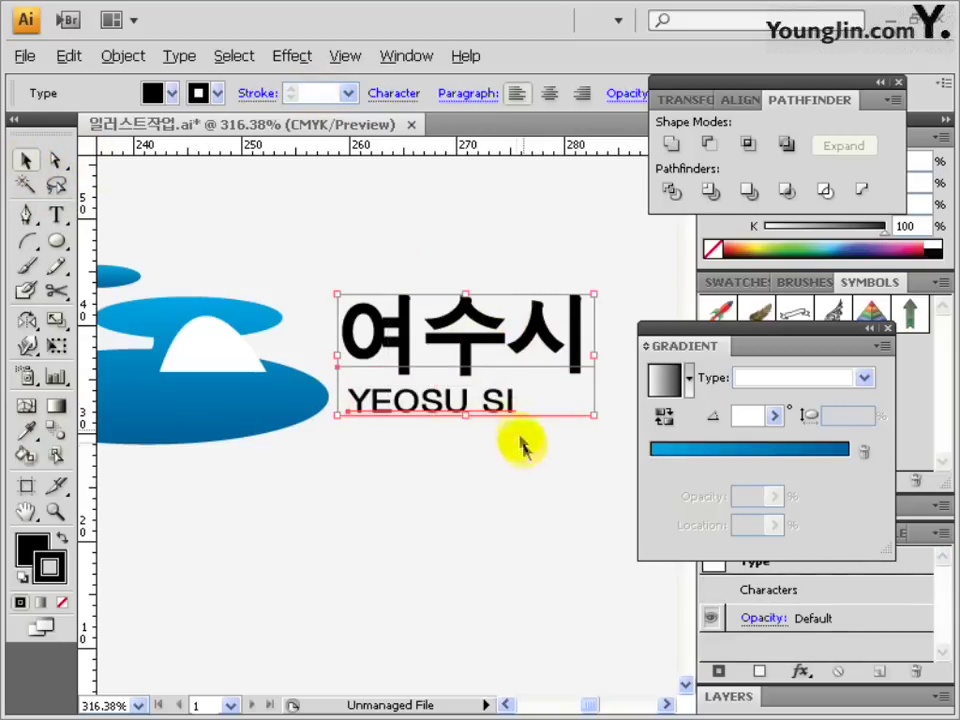
right_click(457, 346)
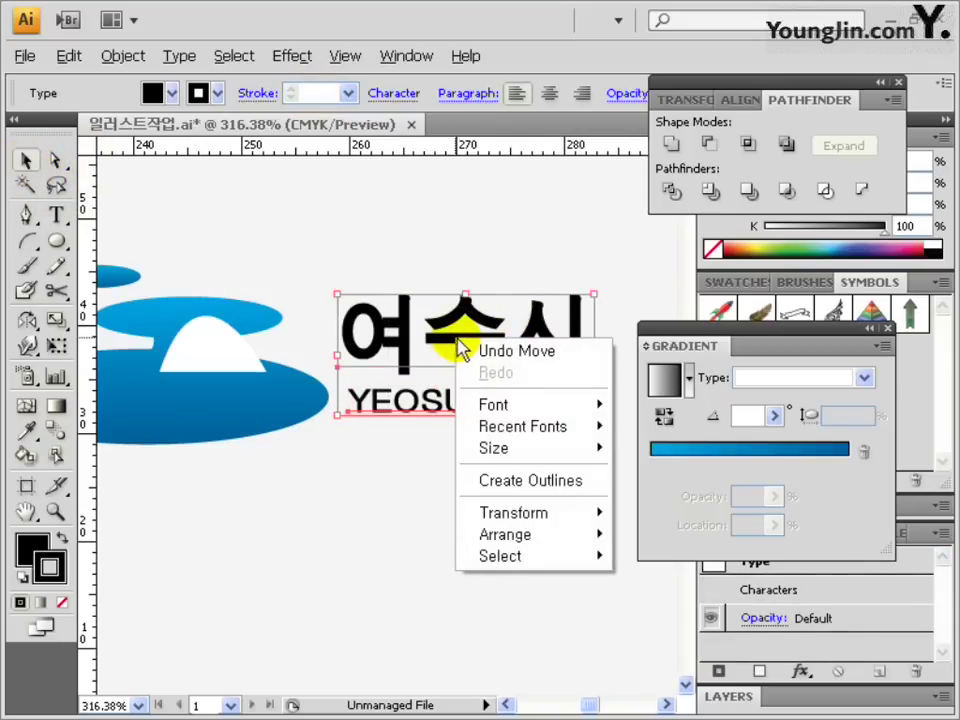
click(521, 481)
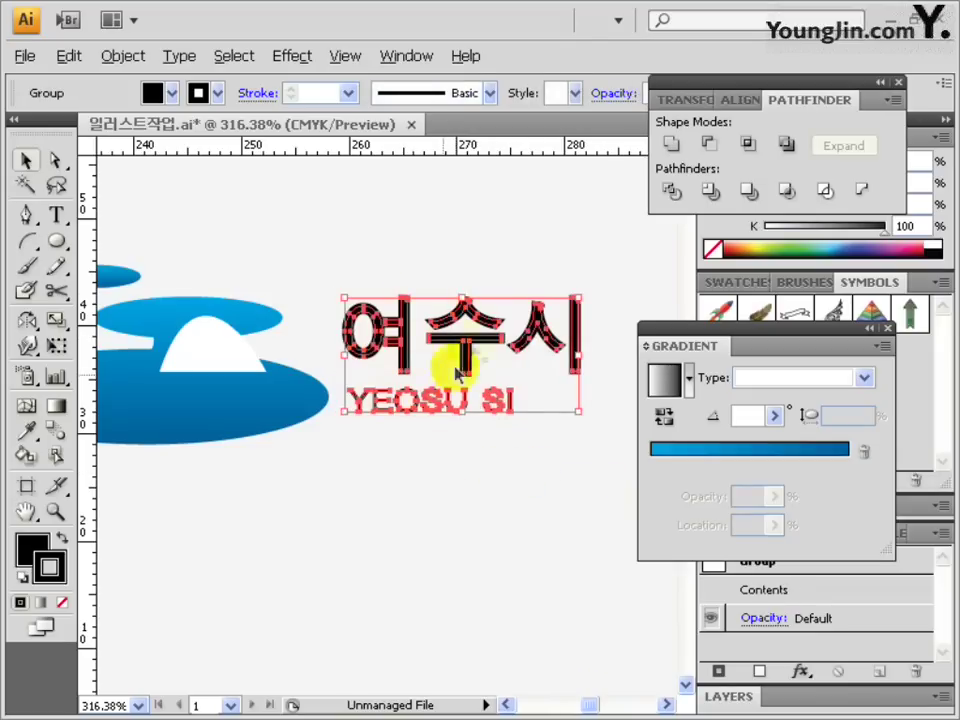
Step: Select the blue ellipses, the white dome and the outlined logo text, and group them
click(390, 446)
drag(287, 368, 357, 363)
drag(504, 401, 192, 279)
key(ctrl+g)
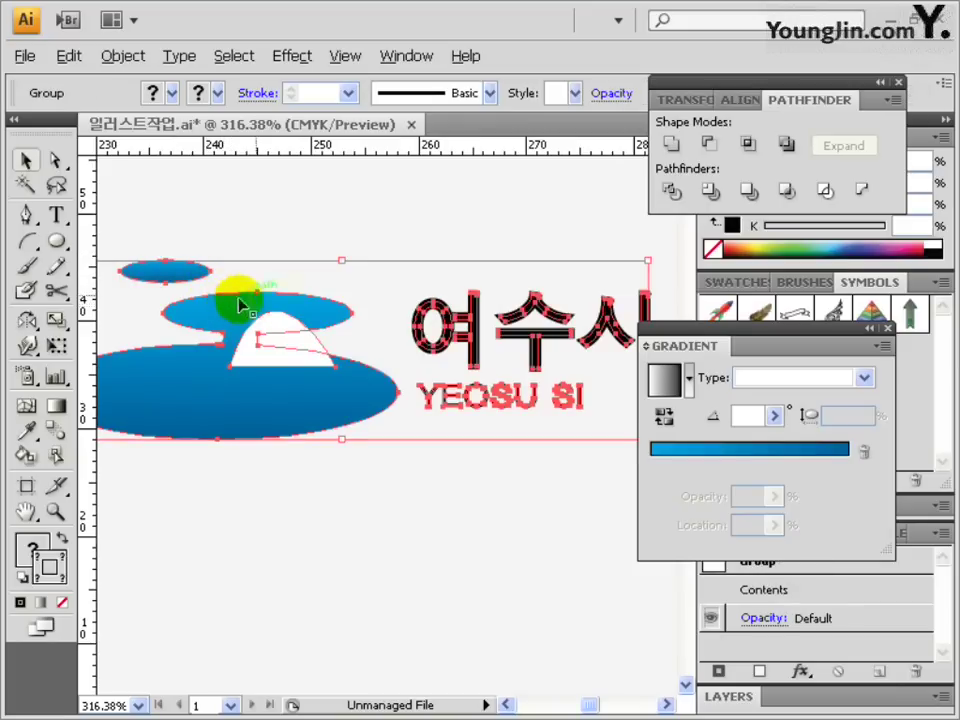
Step: Place the grouped 여수시 logo in the artboard's lower-right corner over the wave ornaments
ctrl+alt+click(362, 390)
drag(362, 390, 450, 279)
key(ctrl+minus)
drag(383, 315, 505, 268)
drag(579, 279, 253, 332)
drag(350, 297, 398, 297)
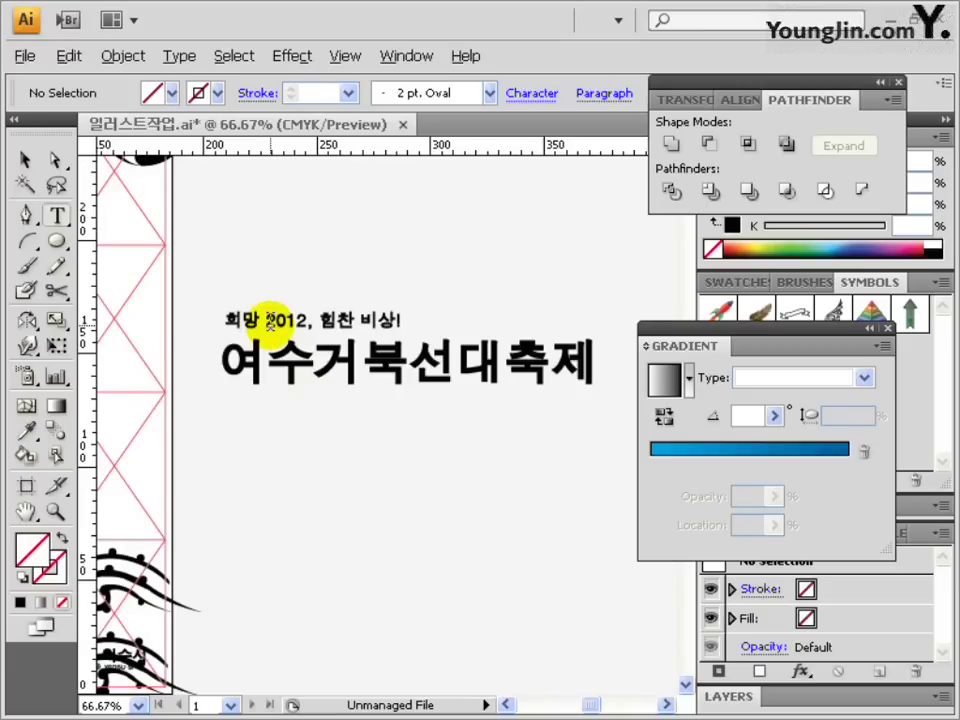
Step: Select the title lines 희망 2012, 힘찬 비상! and 여수거북선대축제 beside the artboard and convert them to outlines
click(301, 340)
drag(301, 355, 598, 362)
click(26, 160)
drag(124, 205, 362, 328)
right_click(370, 372)
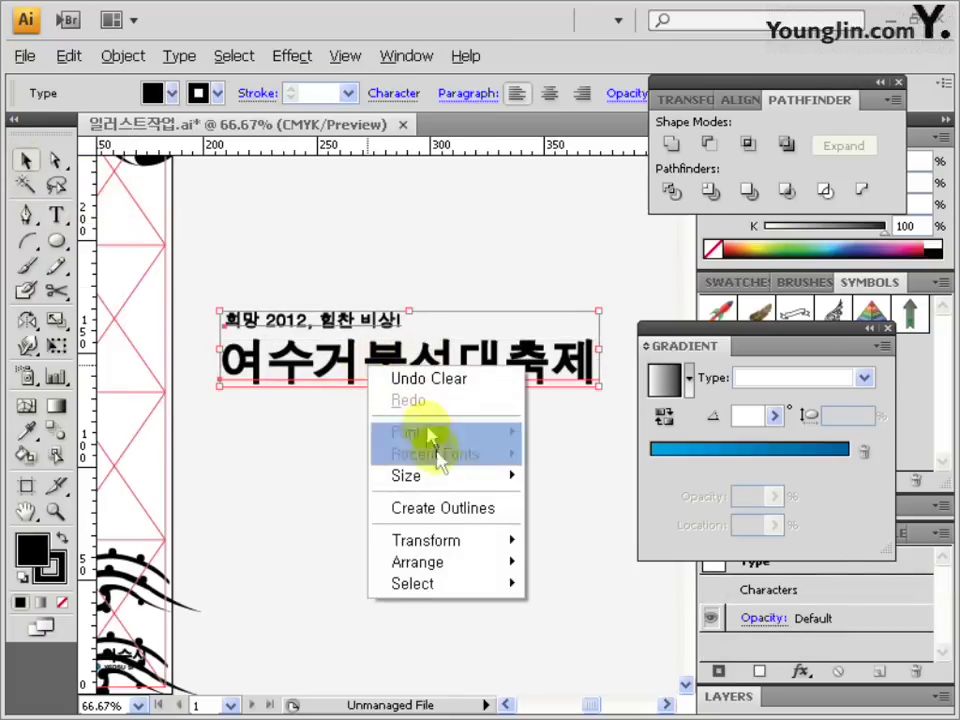
click(444, 510)
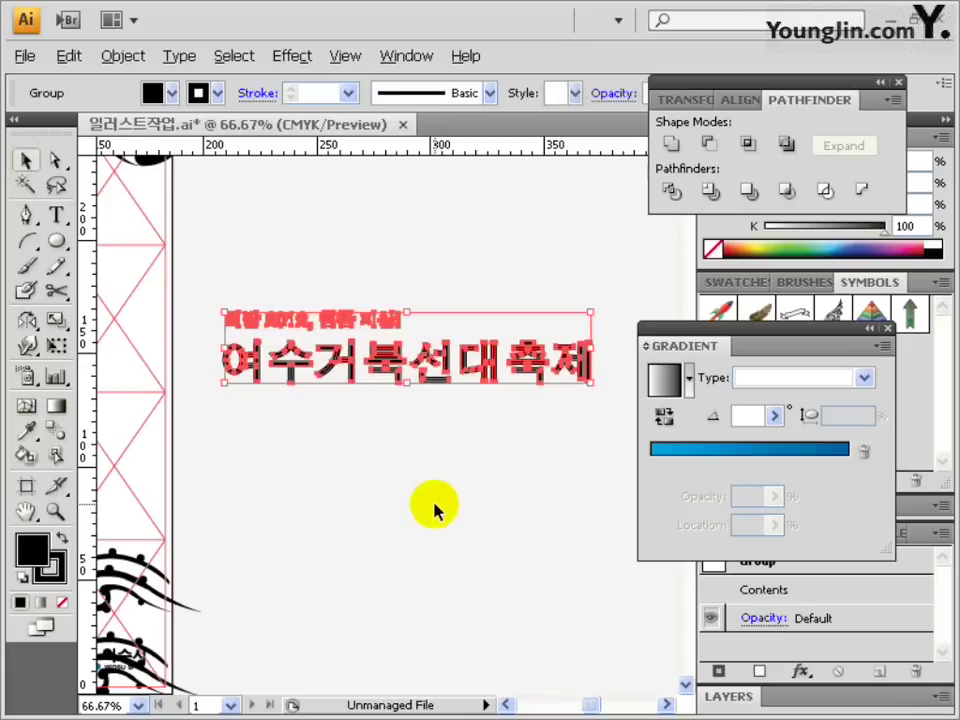
Step: Convert the strokes of the outlined title lettering to filled shapes with Outline Stroke
click(123, 56)
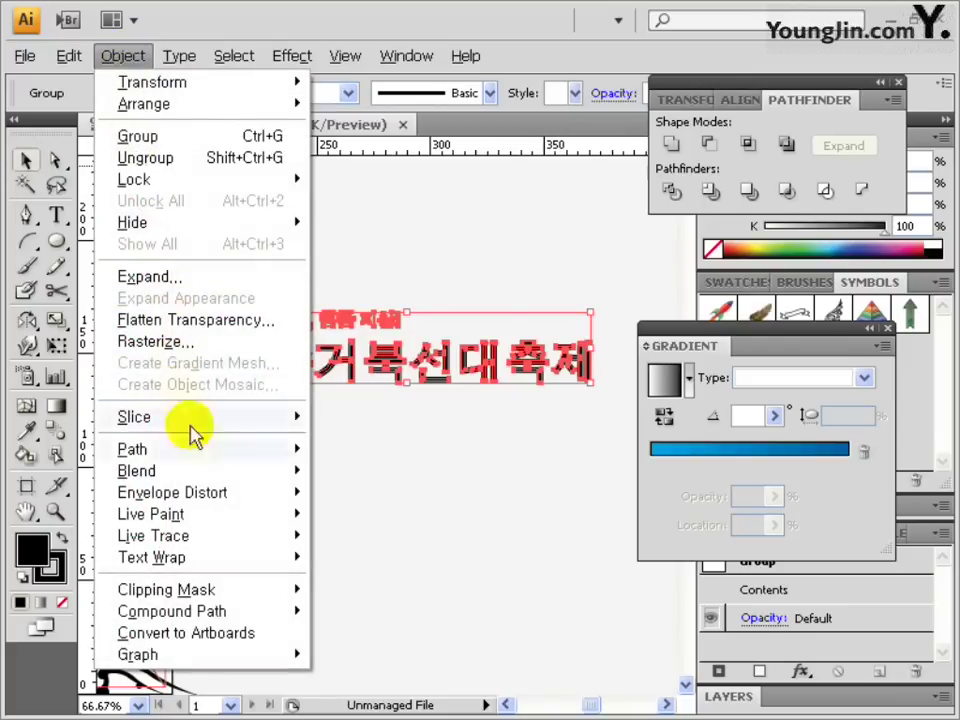
mouse_move(225, 450)
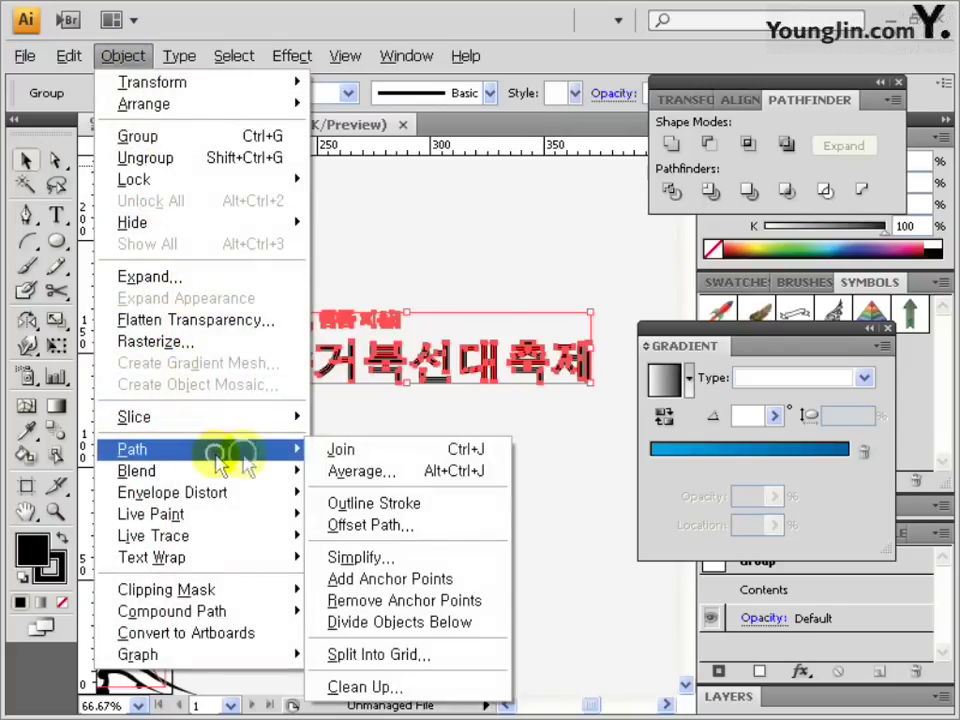
click(424, 509)
click(350, 435)
key(ctrl+1)
drag(435, 523, 386, 326)
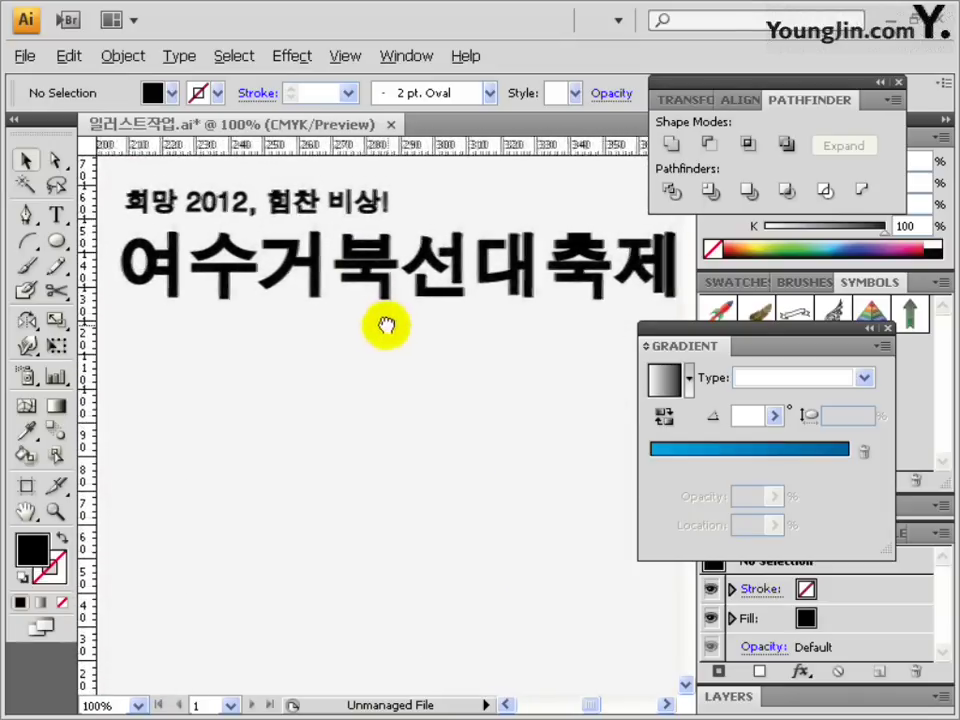
Step: Draw a black circle about 4 mm wide on the top end of the vertical stroke of the title letter 여
click(58, 243)
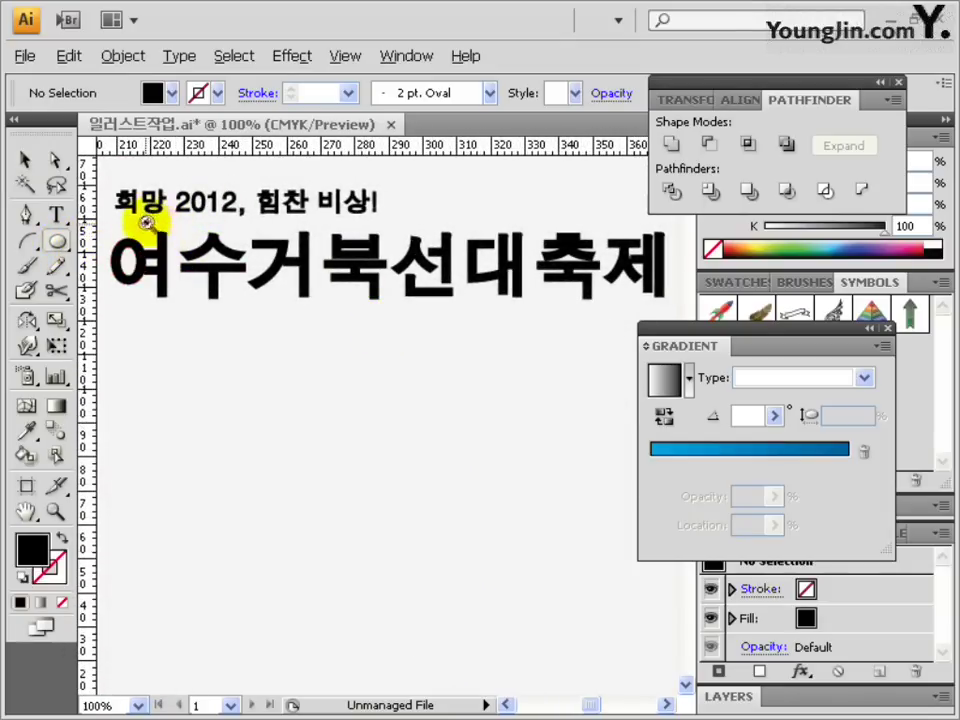
drag(150, 220, 234, 321)
drag(227, 178, 305, 215)
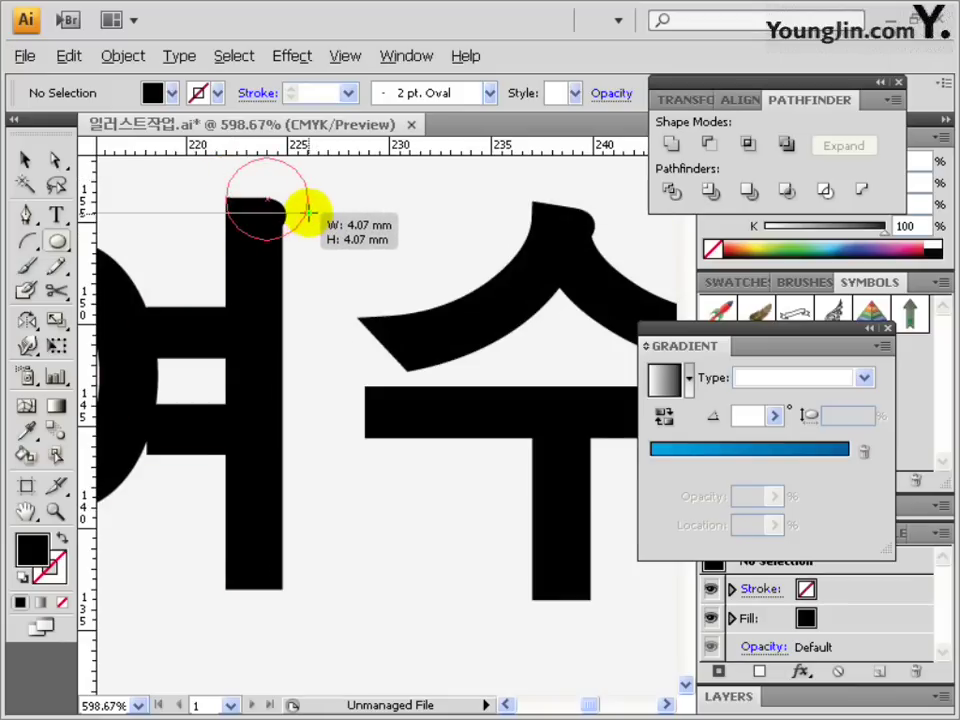
drag(305, 215, 307, 213)
drag(257, 272, 307, 304)
key(ctrl+minus)
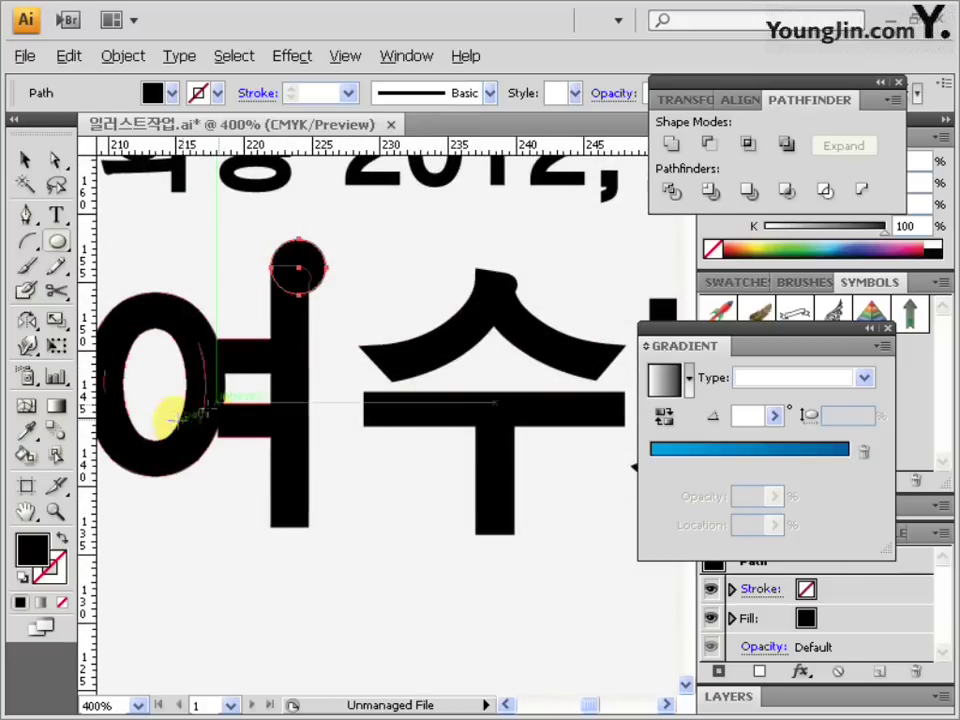
Step: Copy the black circle onto the stroke tops of the other large title letters
drag(398, 382, 265, 388)
click(28, 160)
ctrl+alt+click(315, 389)
ctrl+alt+click(315, 389)
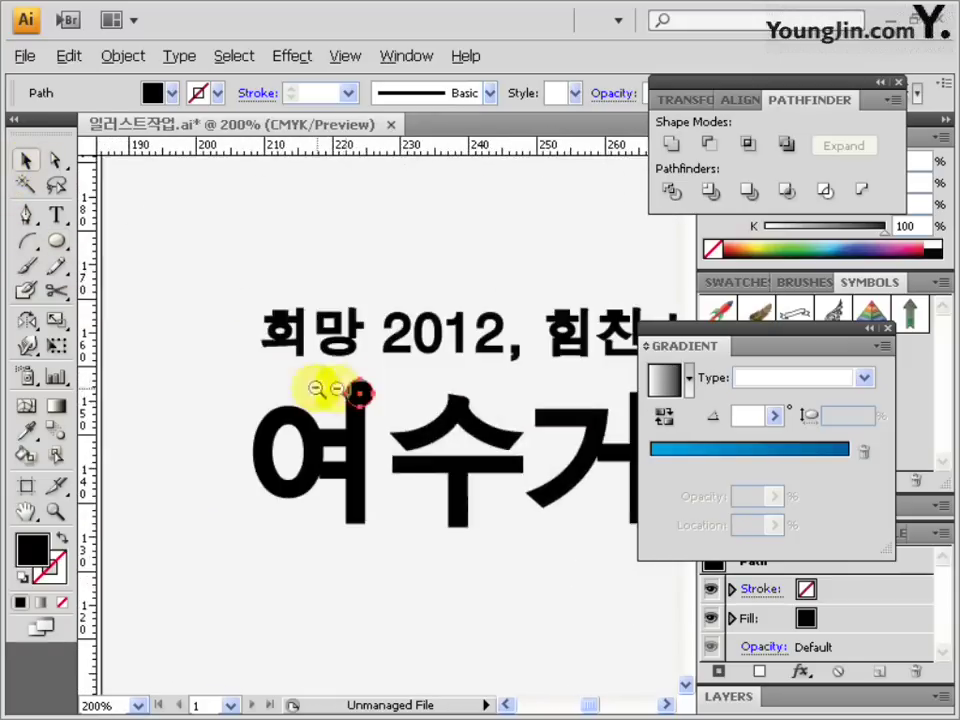
drag(370, 385, 313, 355)
drag(136, 299, 424, 300)
Step: Select both title lines with their circles and move them onto the artboard's upper area, below the ring ornaments
drag(453, 345, 257, 296)
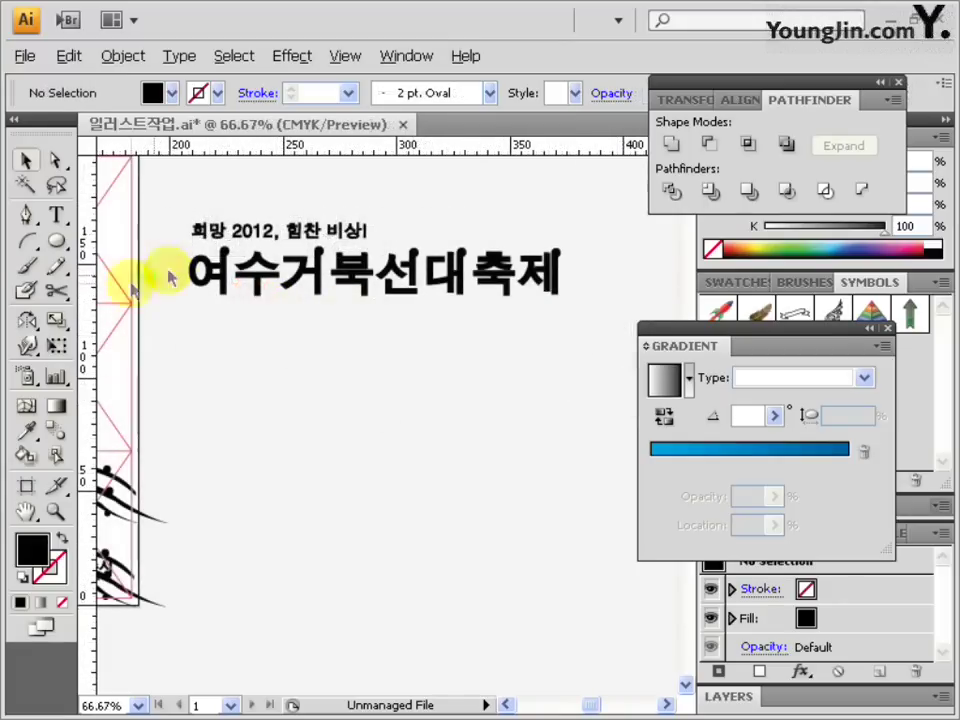
drag(186, 207, 602, 326)
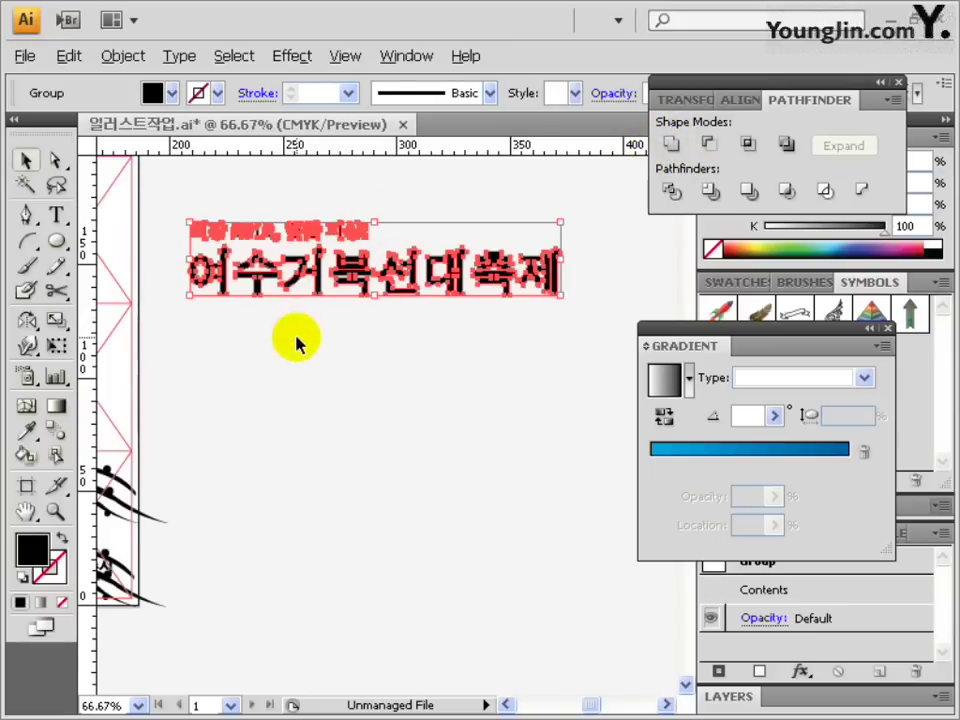
mouse_move(163, 204)
mouse_down()
mouse_move(384, 306)
mouse_move(638, 343)
mouse_move(161, 214)
mouse_move(165, 221)
mouse_up()
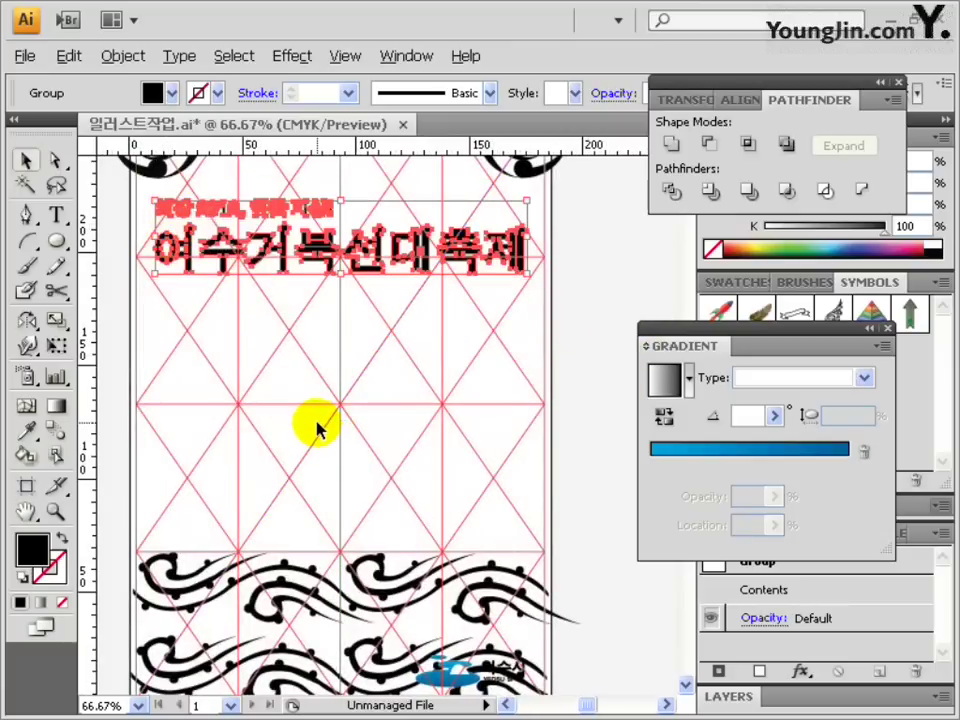
Step: Deselect the placed title lettering and save the poster document
click(561, 302)
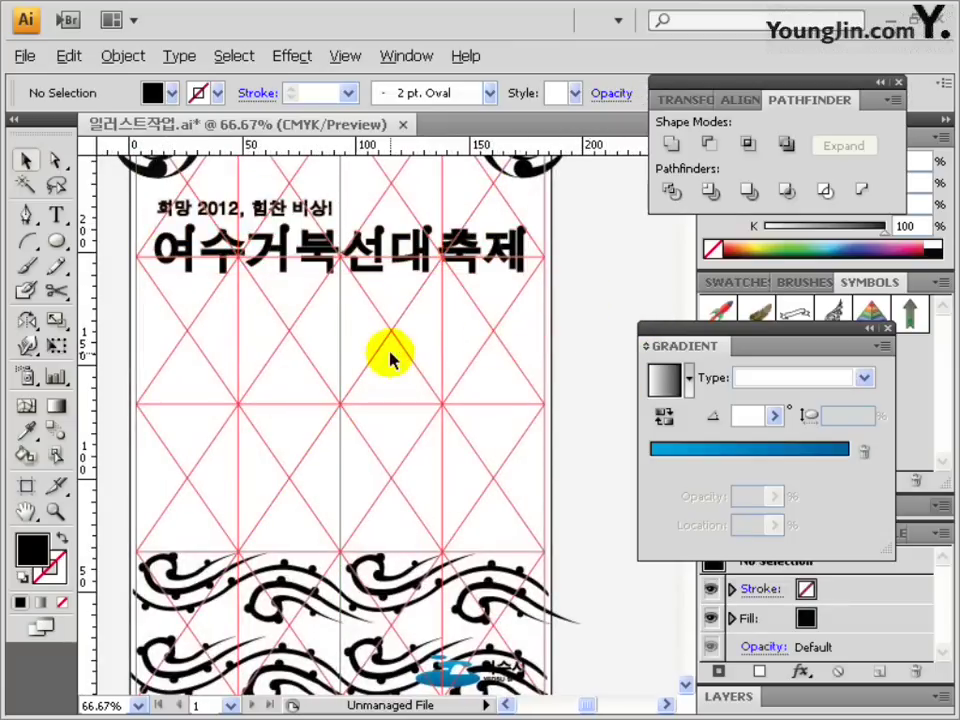
drag(388, 350, 386, 381)
key(ctrl+s)
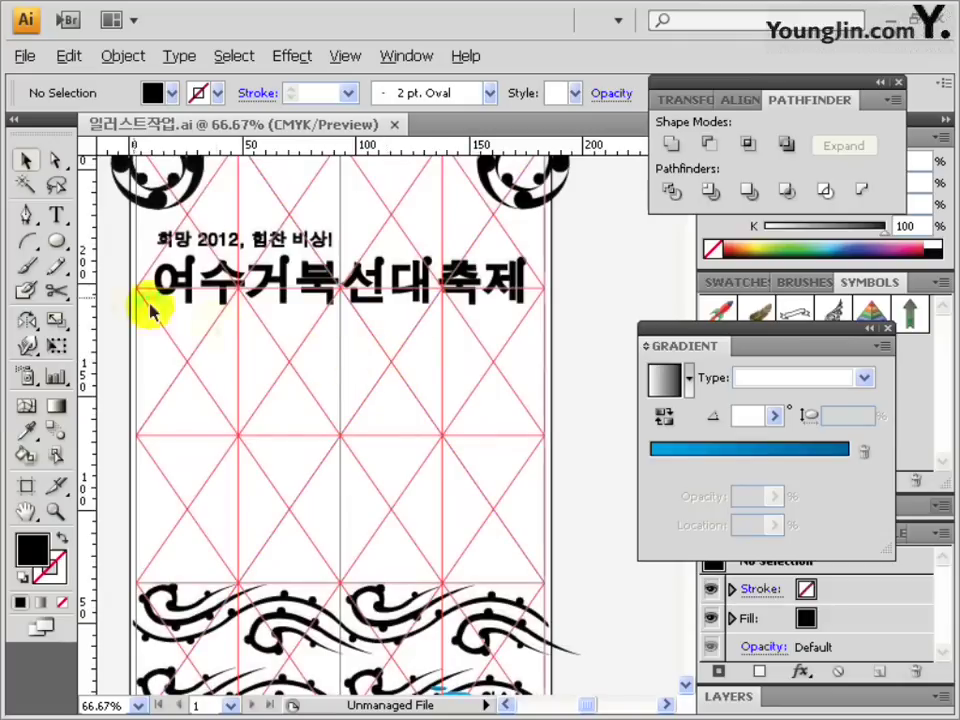
Step: Create a 186 mm wide page-sized rectangle by entering exact dimensions, and give it no fill and no stroke
drag(58, 252, 115, 248)
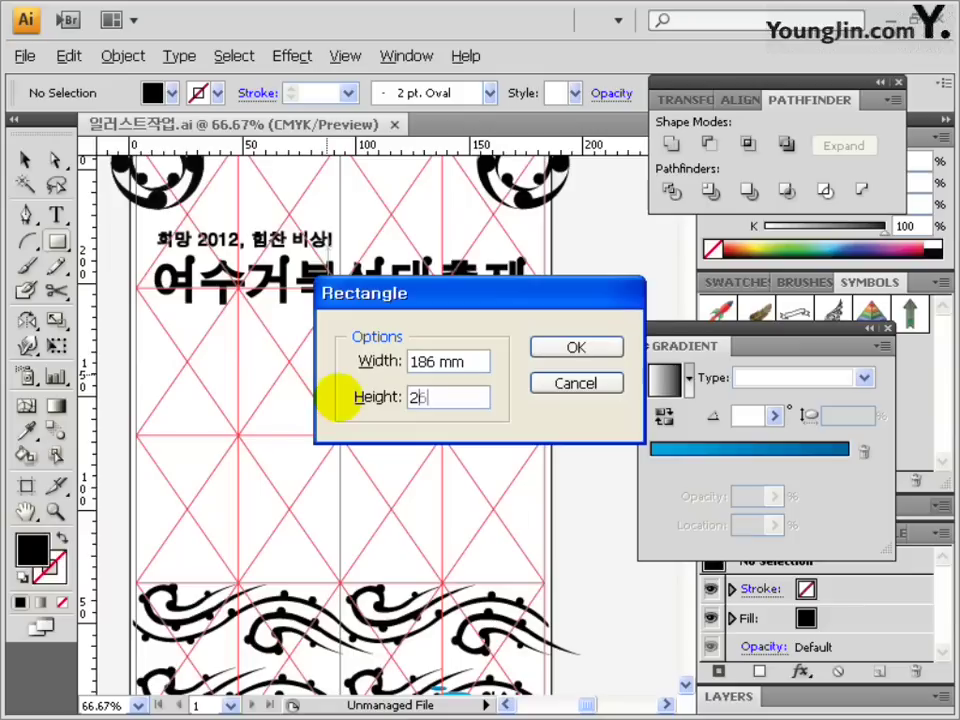
click(545, 350)
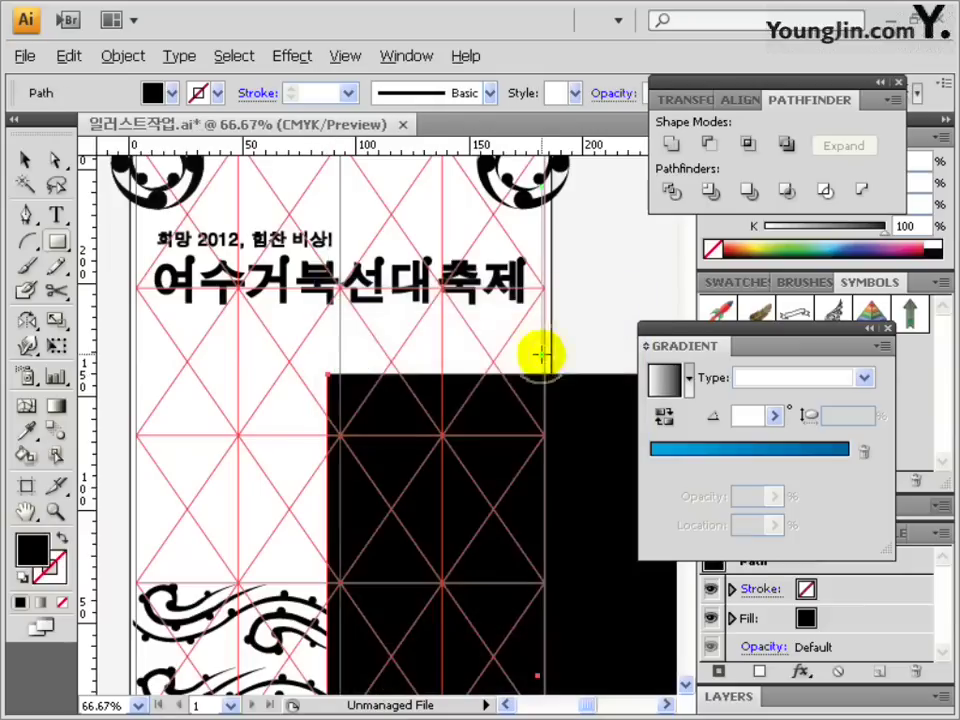
click(61, 603)
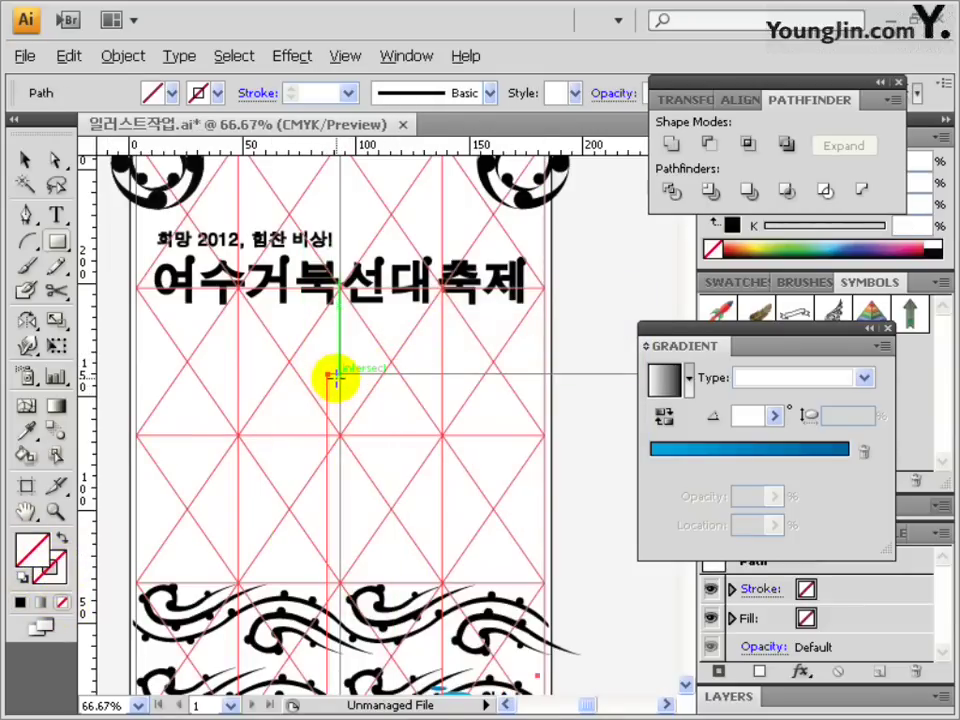
Step: Align the unfilled rectangle to the artboard, centred both horizontally and vertically, and save the document
click(741, 100)
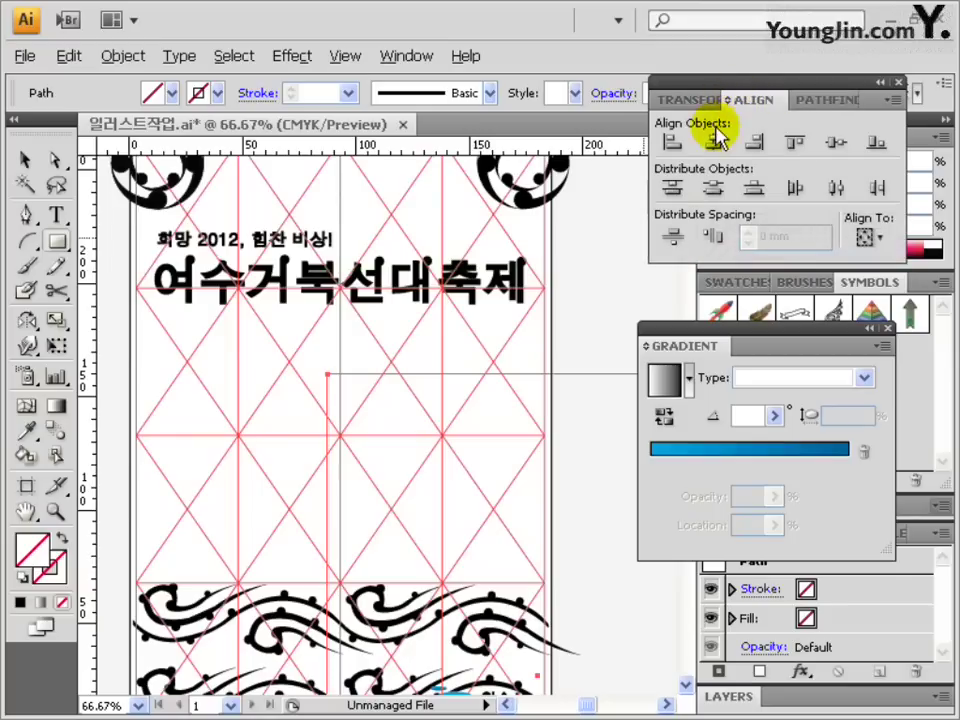
click(864, 237)
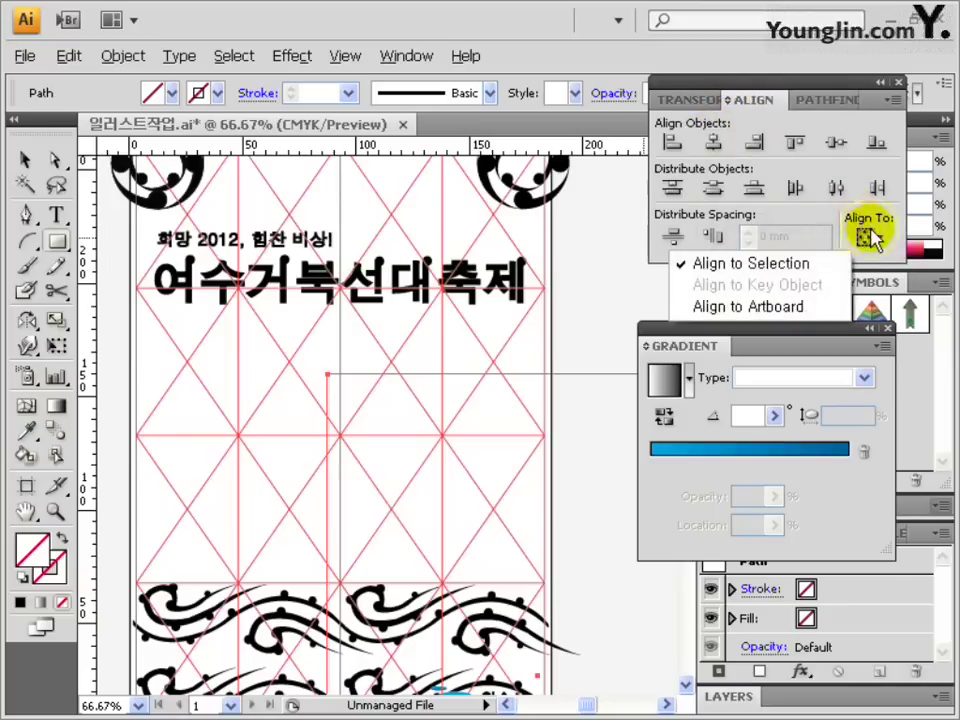
click(735, 308)
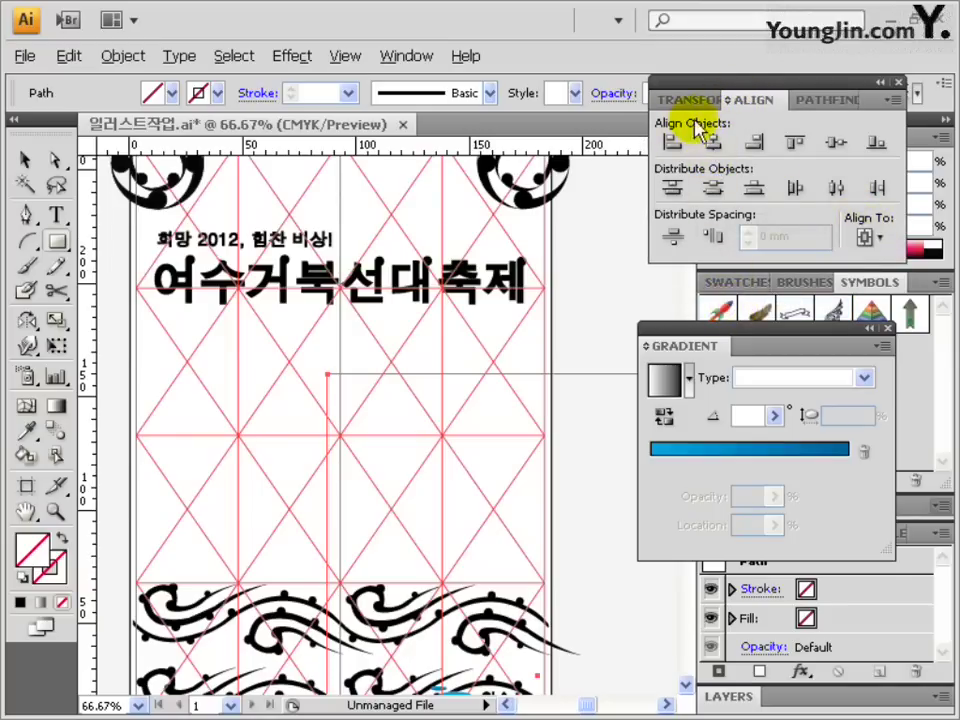
click(714, 146)
click(836, 146)
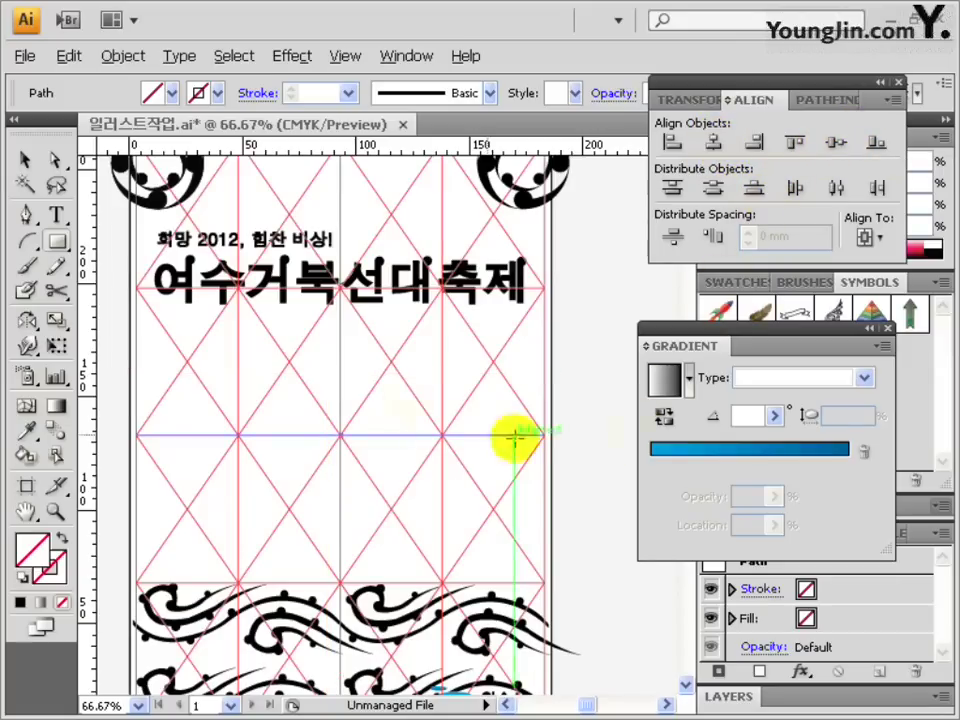
double_click(26, 514)
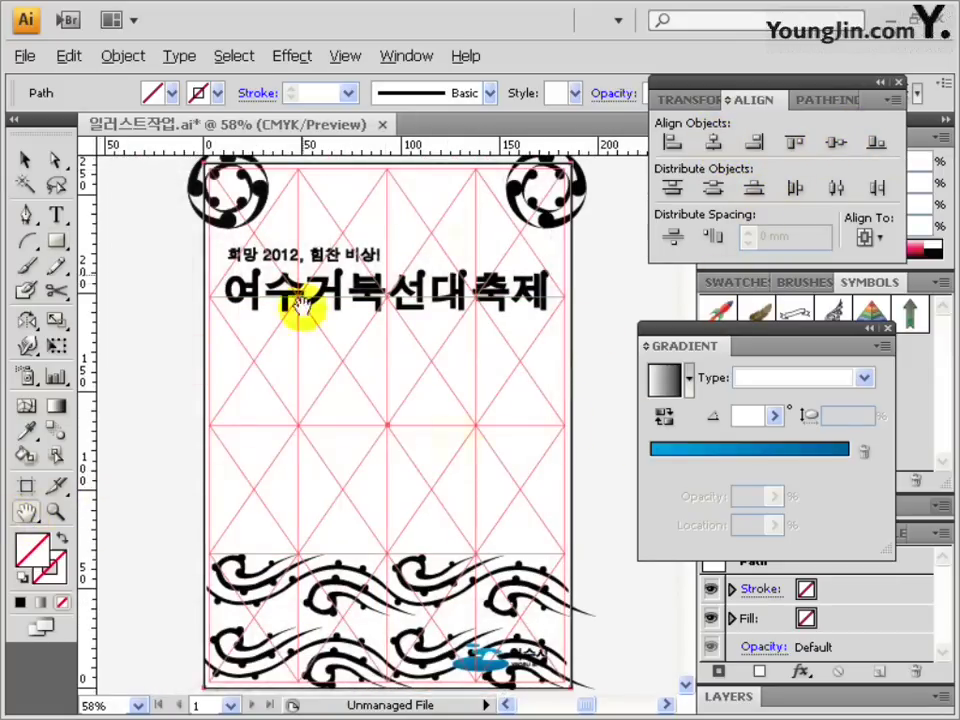
key(v)
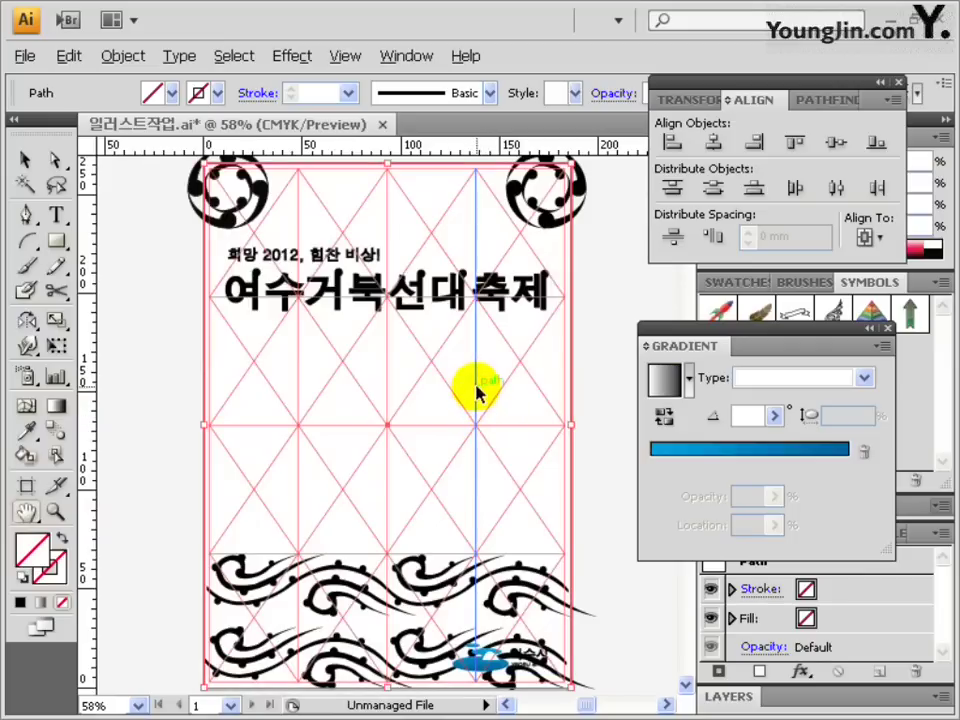
key(ctrl+s)
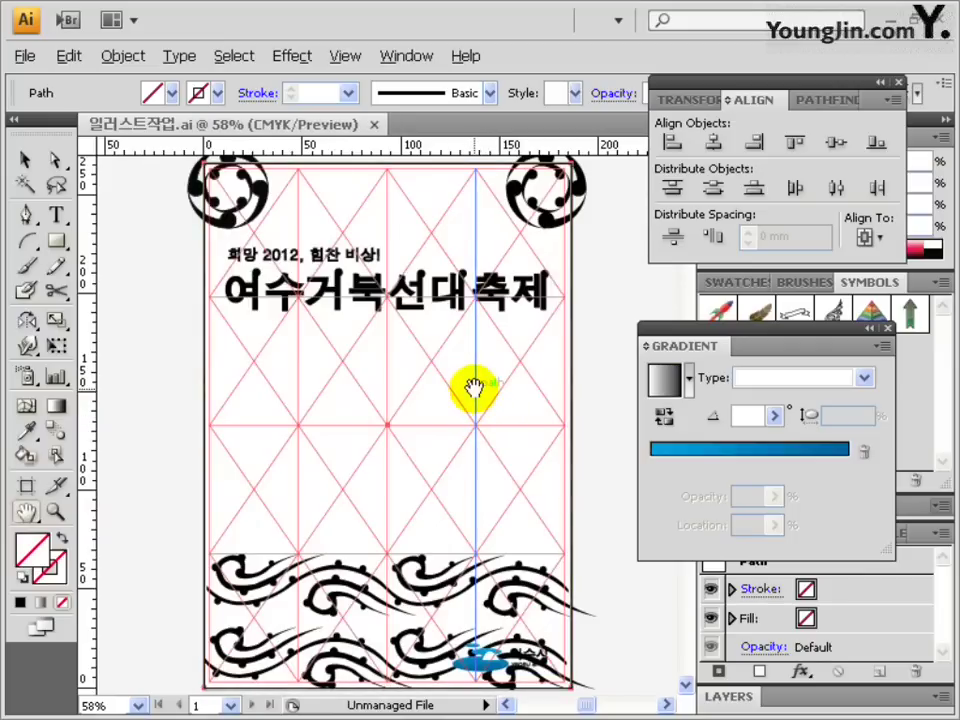